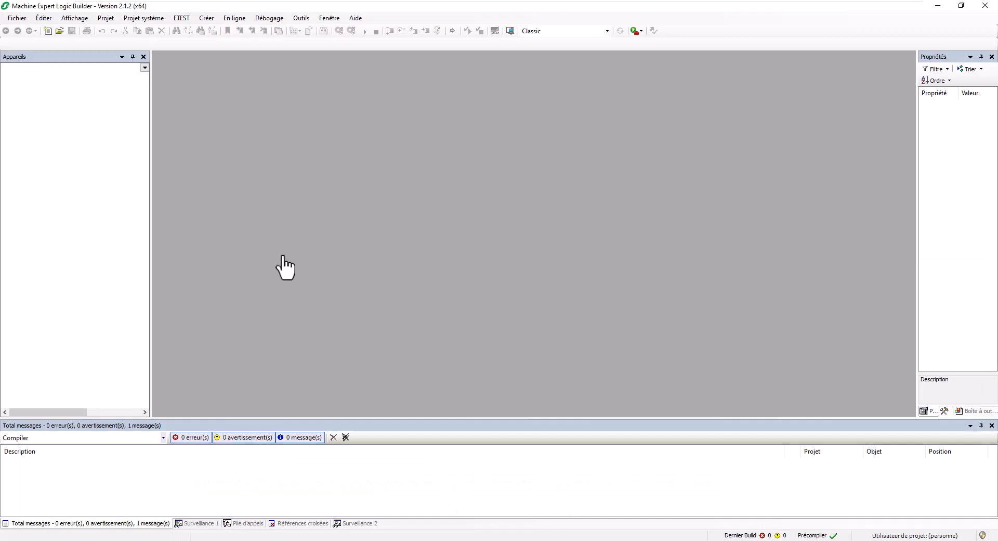
Step: Start a new default project named 'ME V2.1.2 - M262 - Table de réaffectation'
{"action": "left_click", "coordinate": [19, 18]}
{"action": "left_click", "coordinate": [38, 29]}
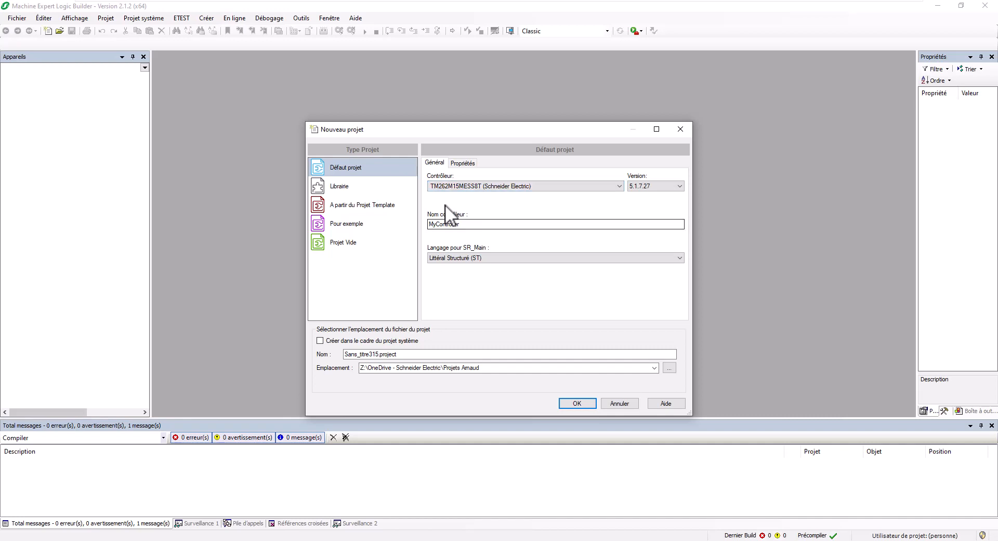
{"action": "left_click_drag", "start_coordinate": [379, 353], "coordinate": [311, 353]}
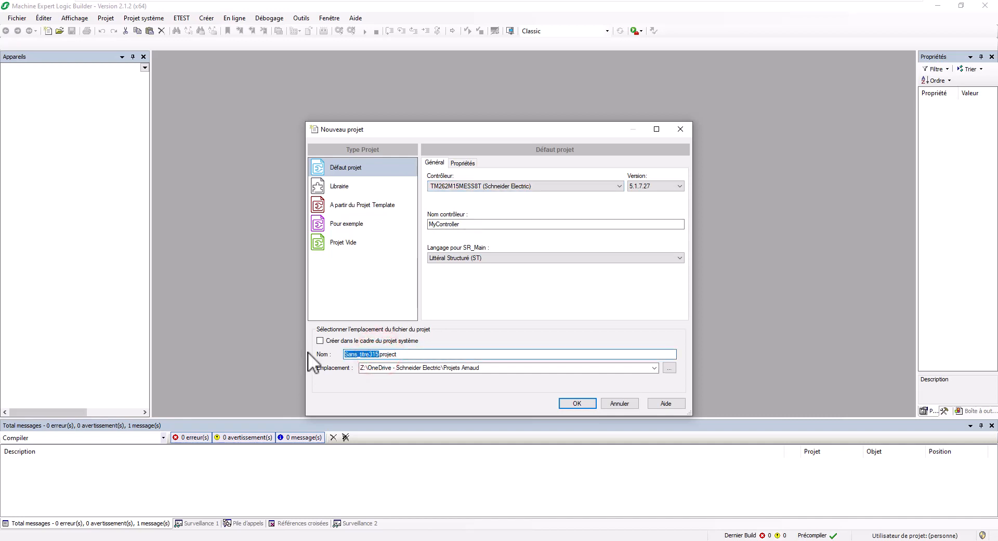
{"action": "type", "text": "ME V2.1.2 - M"}
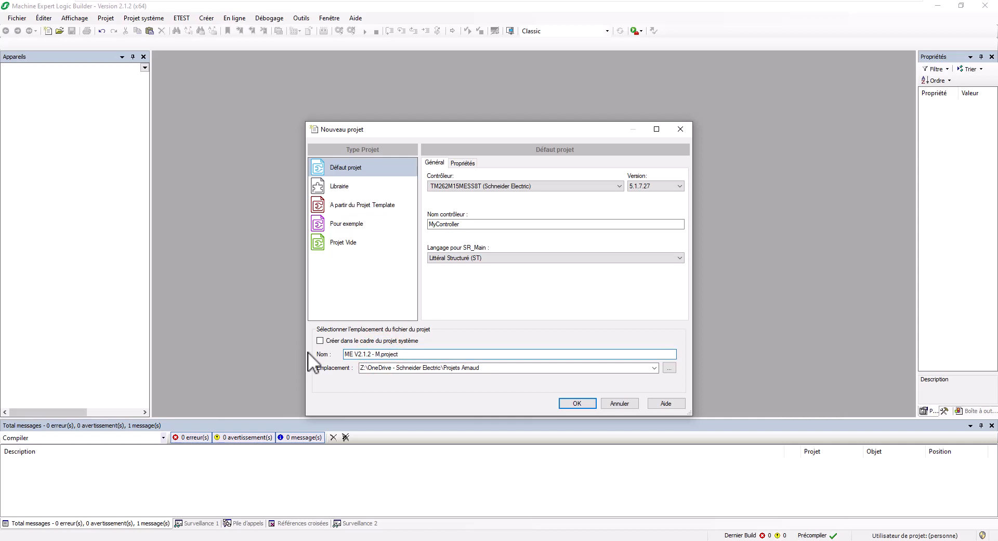
{"action": "type", "text": "262 - Tables"}
{"action": "key", "text": "BackSpace"}
{"action": "type", "text": "de réaffectation"}
Step: Give Ethernet_2 IP 192.168.0.62, mask 255.255.255.0, and activate SNMP, WebVisualisation and Modbus server
{"action": "left_click", "coordinate": [578, 401]}
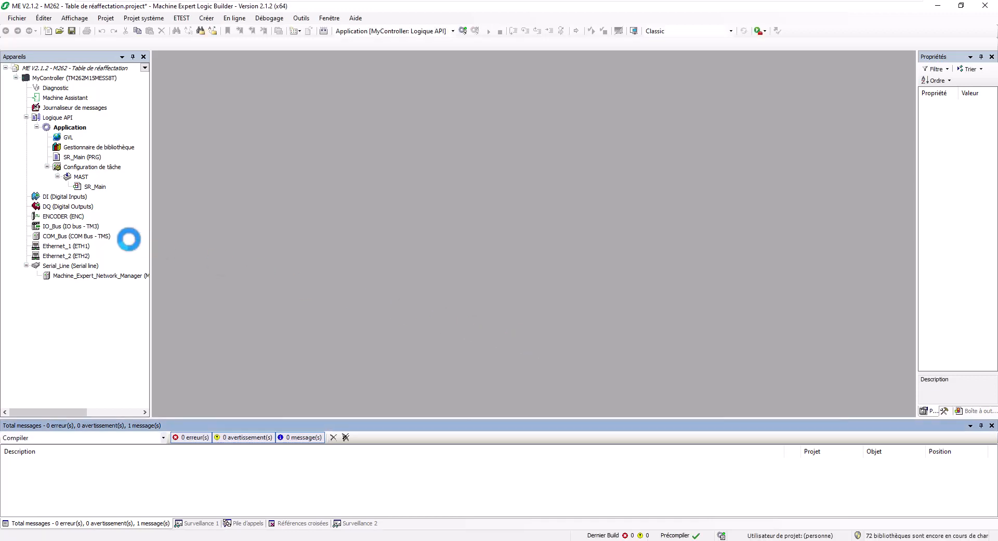
{"action": "double_click", "coordinate": [76, 255]}
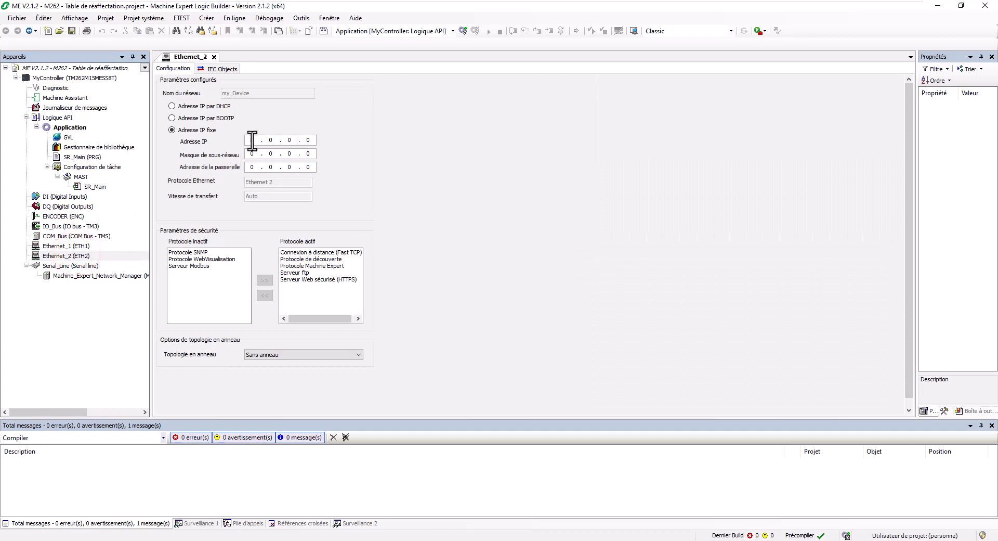
{"action": "left_click", "coordinate": [252, 140]}
{"action": "type", "text": "192 . 16"}
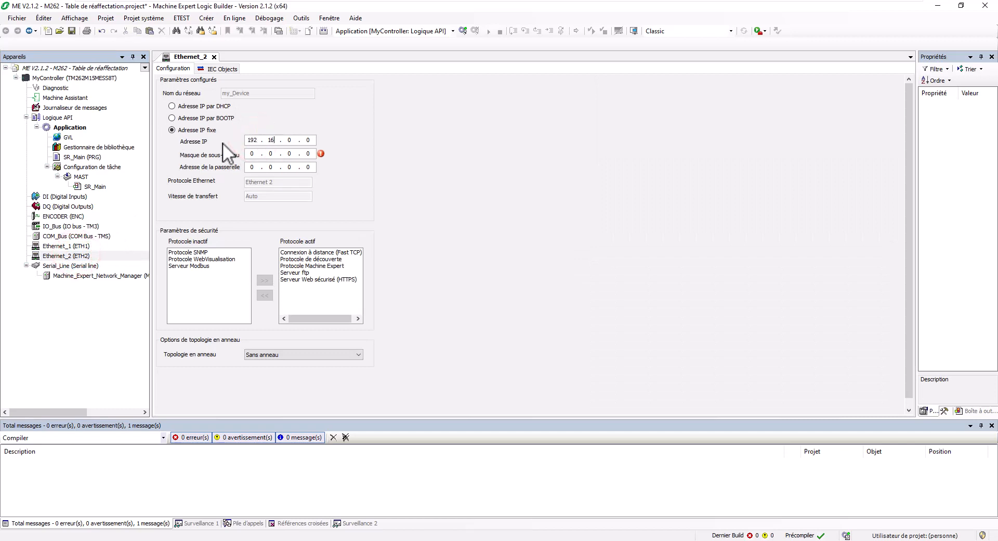
{"action": "type", "text": "8 . 0 . 62"}
{"action": "key", "text": "Tab"}
{"action": "type", "text": "255 . 255 . 255 ."}
{"action": "left_click_drag", "start_coordinate": [211, 252], "coordinate": [207, 270]}
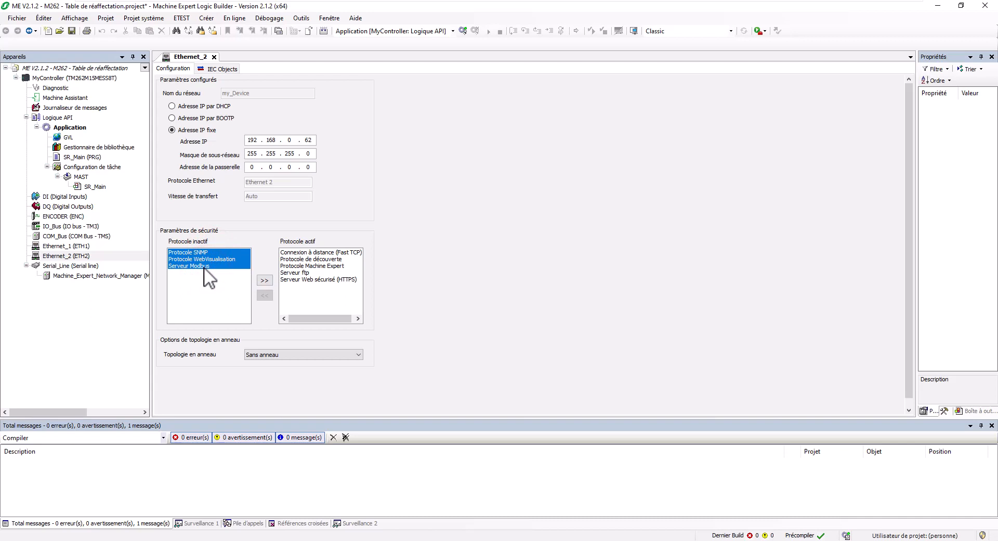
{"action": "left_click", "coordinate": [263, 279]}
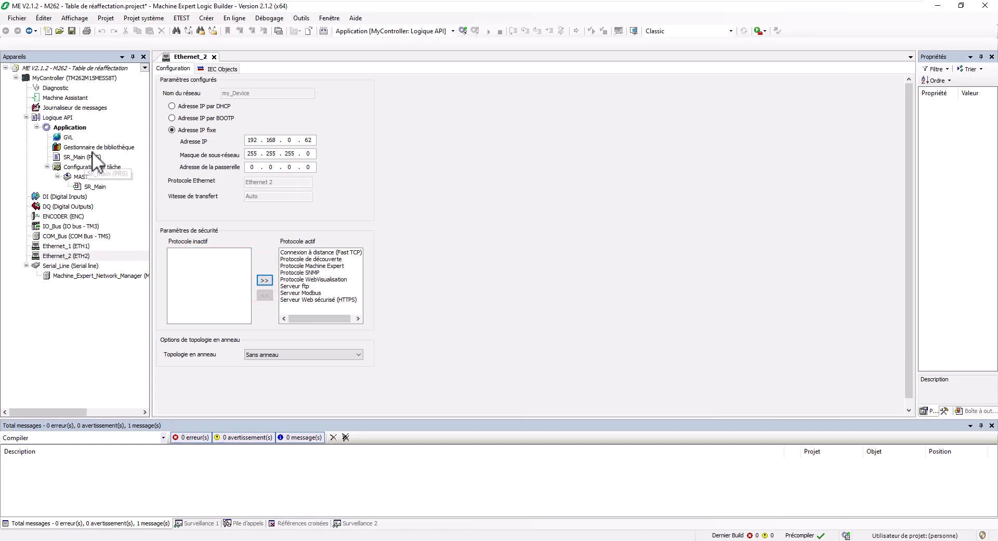
Step: Search the libraries for 'sysmem' and add SysMem through the Library Manager
{"action": "double_click", "coordinate": [75, 145]}
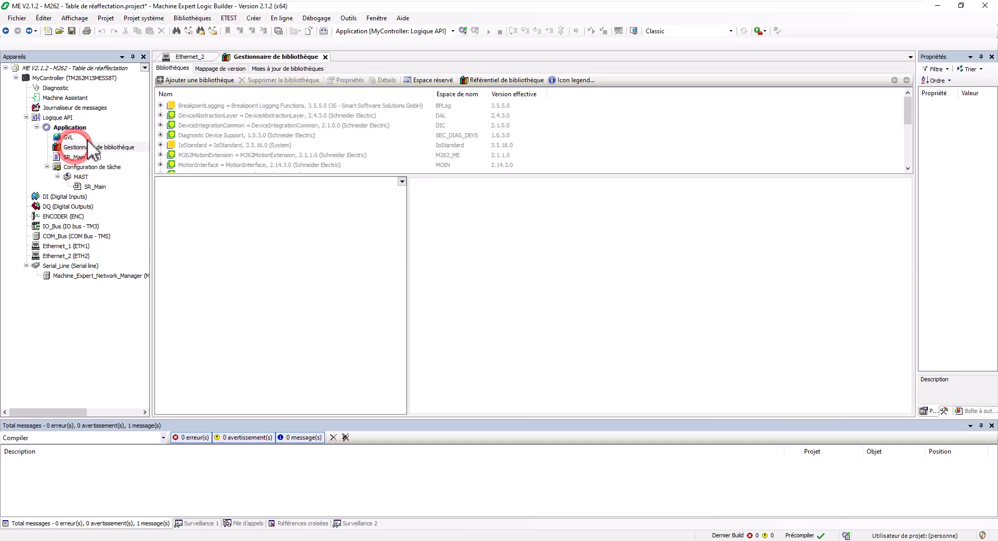
{"action": "left_click", "coordinate": [187, 81]}
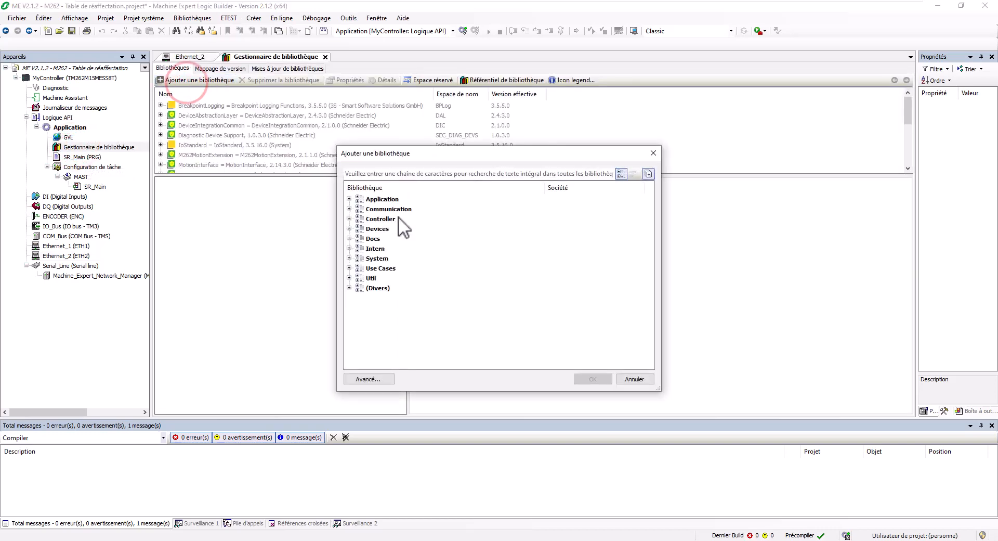
{"action": "left_click", "coordinate": [410, 173]}
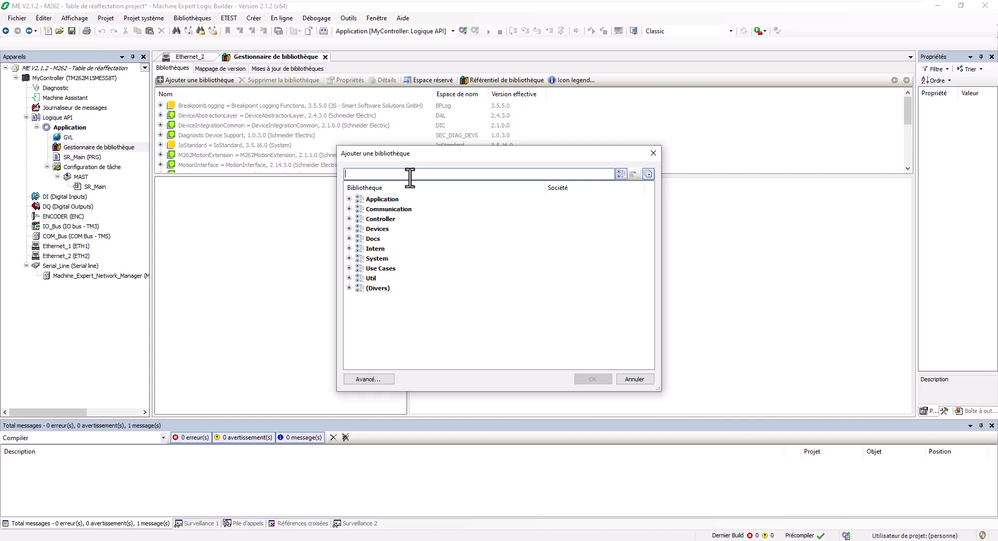
{"action": "type", "text": "sys"}
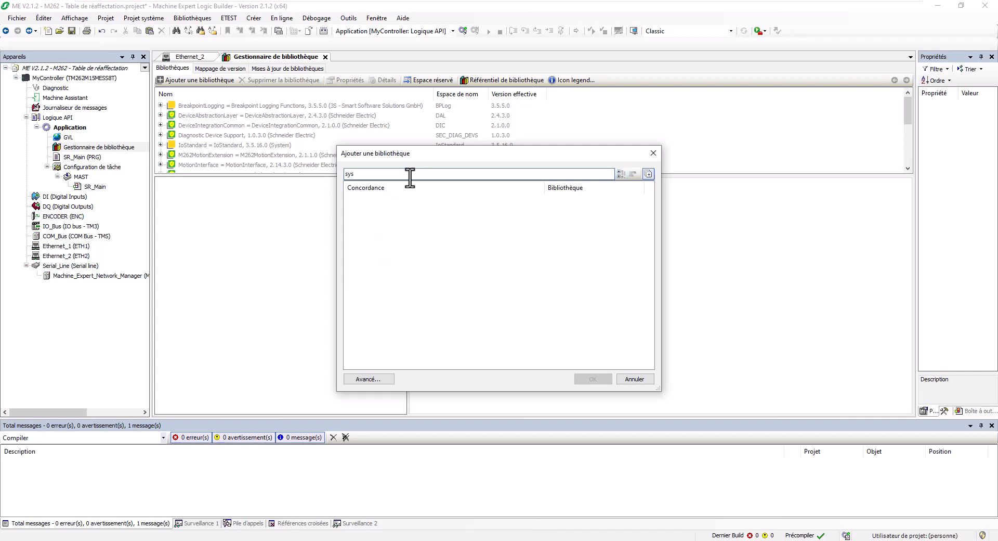
{"action": "type", "text": "mem"}
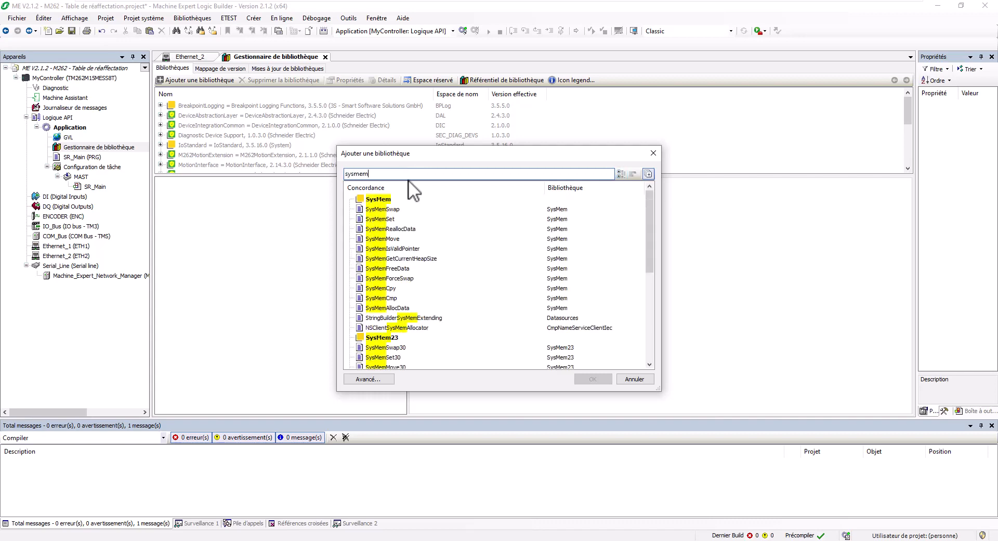
{"action": "left_click", "coordinate": [392, 199]}
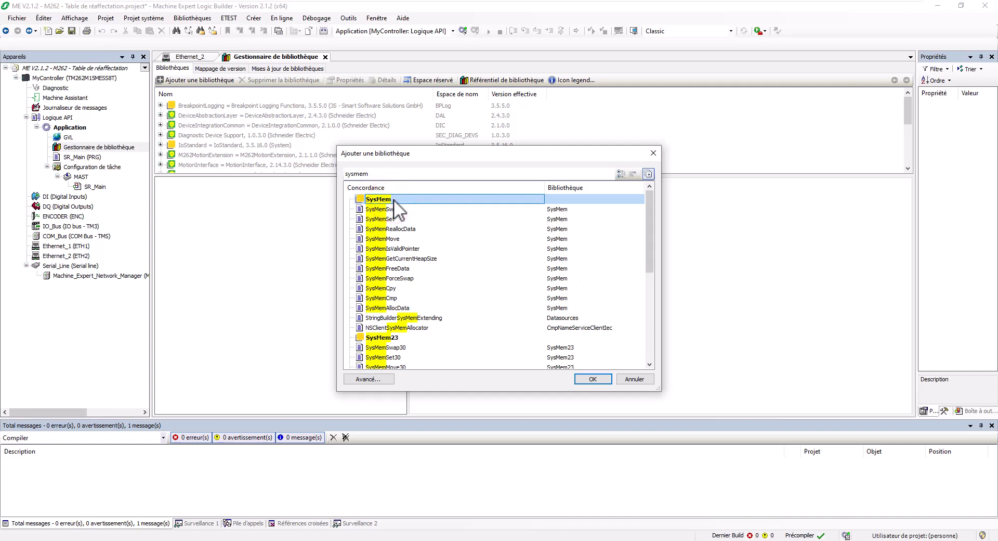
{"action": "left_click", "coordinate": [585, 378]}
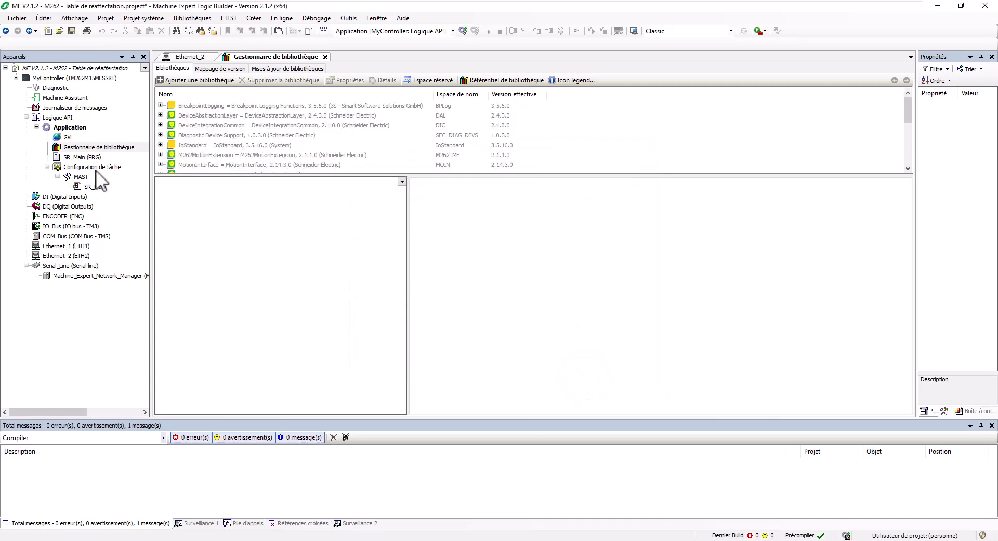
Step: Paste the a2bOctet, diData00–01, asChaine and liData10–11 declarations into GVL before END_VAR
{"action": "double_click", "coordinate": [68, 137]}
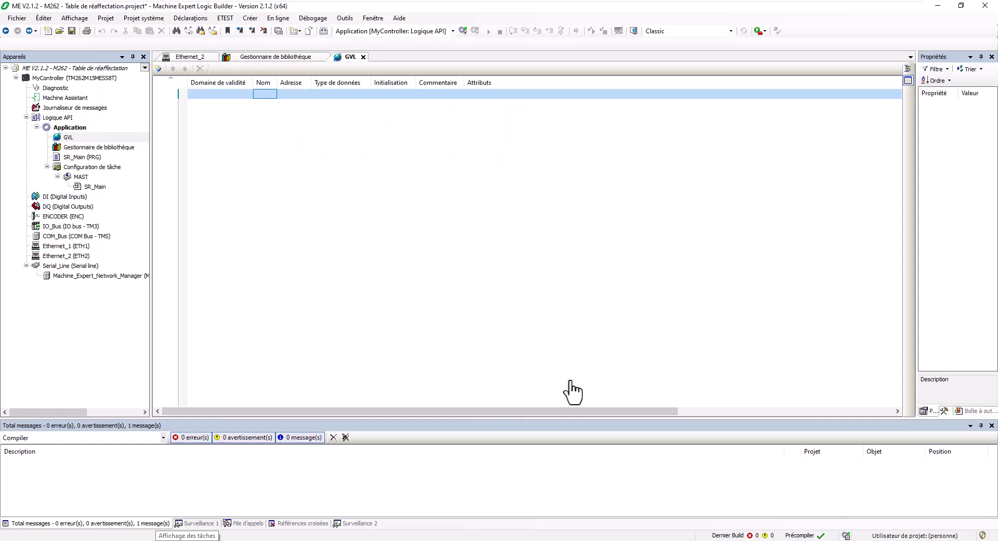
{"action": "left_click", "coordinate": [908, 68]}
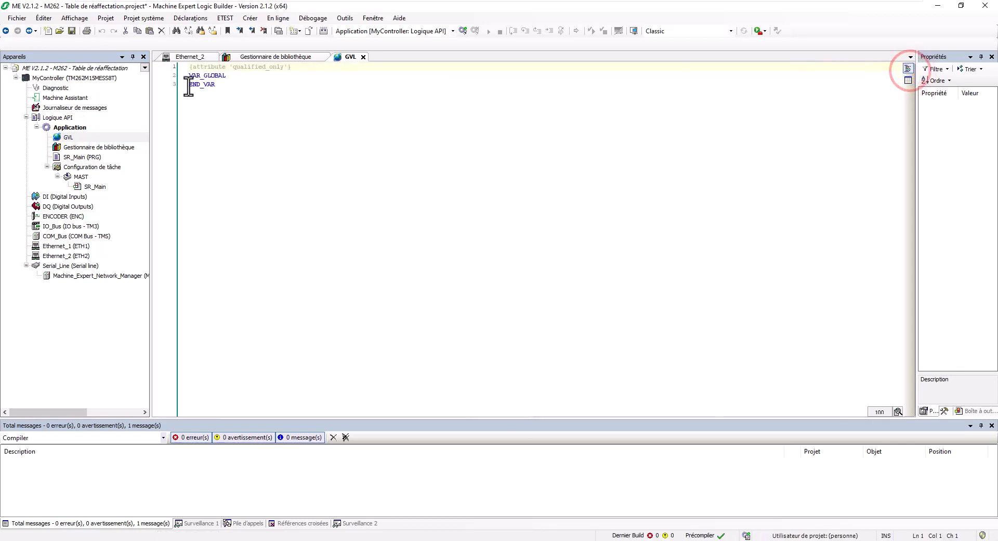
{"action": "left_click", "coordinate": [189, 85]}
{"action": "type", "text": "a2bOctet: ARRAY[0..15, 0..15] OF BYTE; \tdiData00: DINT; \tdiData01: DINT; \tasChaine:ARRAY[0..15] OF STRING(15); \tliData10: LINT; \tliData11: LINT;"}
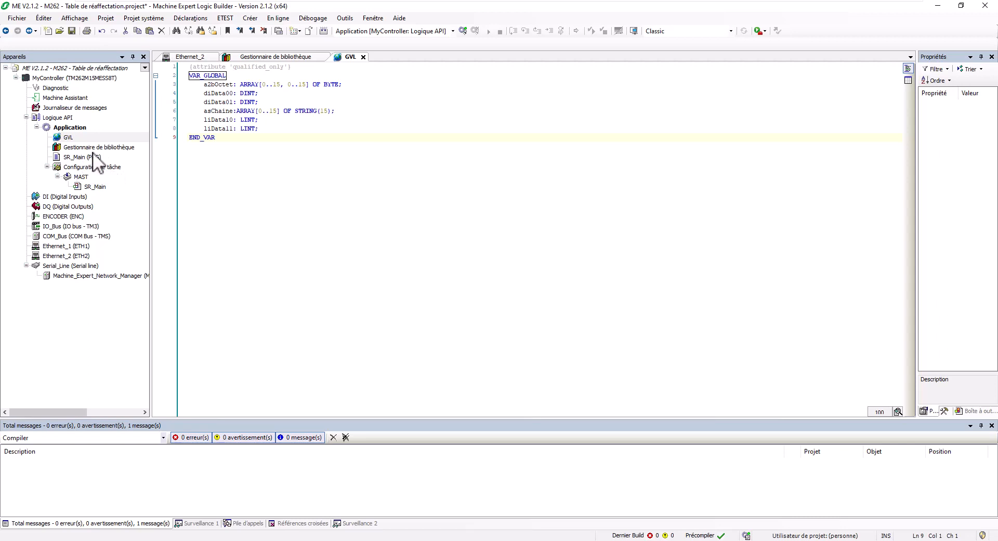
{"action": "left_click", "coordinate": [81, 157]}
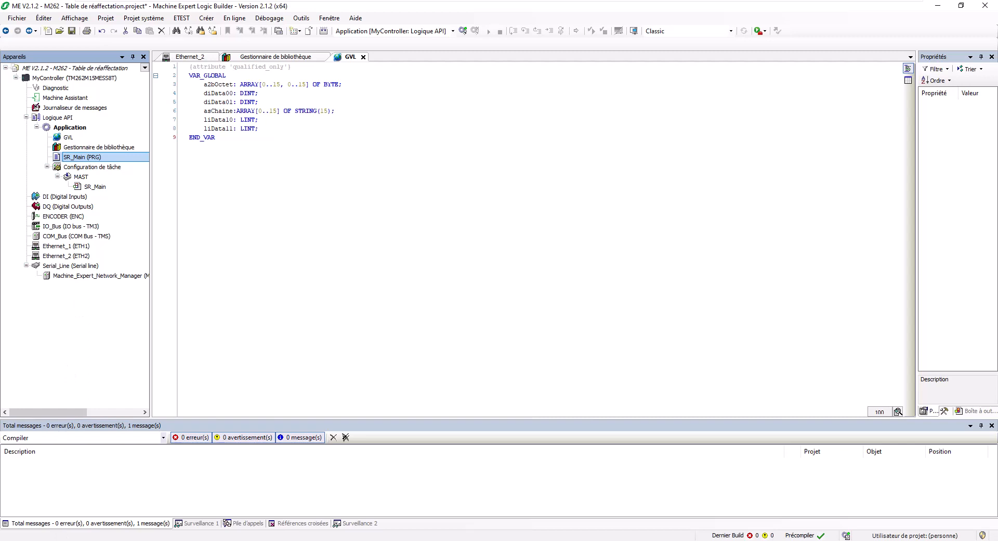
{"action": "left_click_drag", "start_coordinate": [77, 157], "coordinate": [99, 156]}
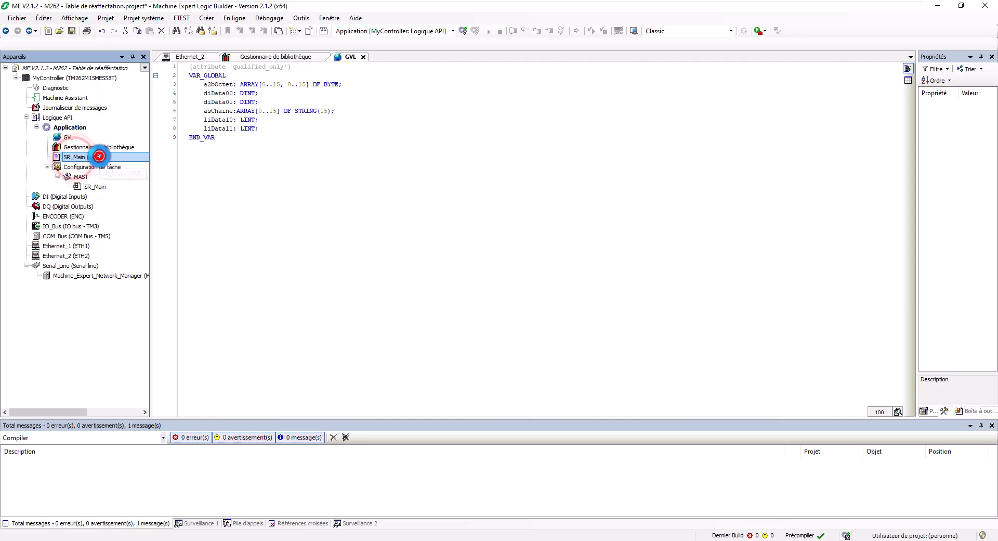
Step: Paste the ten local INT/DINT/LINT variable declarations into SR_Main's VAR block
{"action": "double_click", "coordinate": [99, 156]}
{"action": "left_click", "coordinate": [238, 75]}
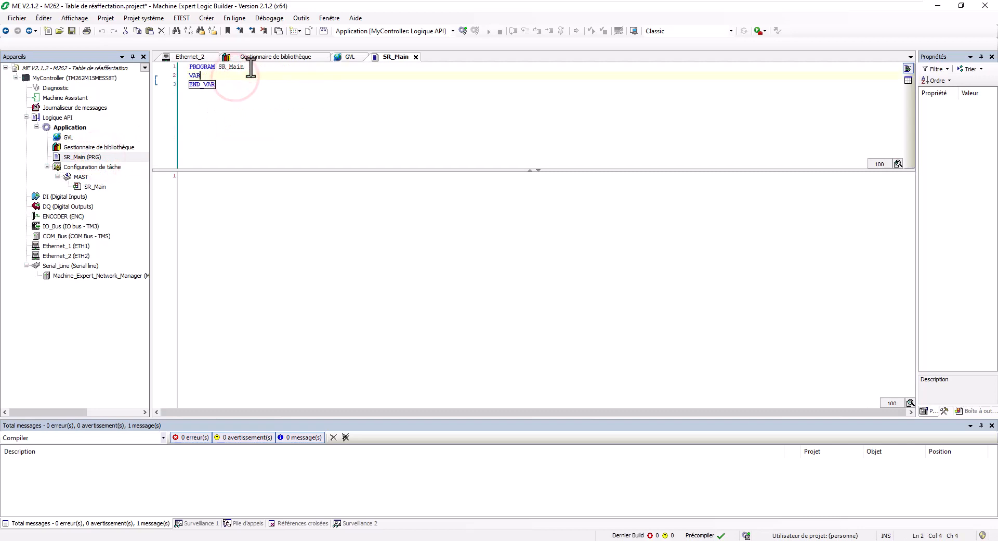
{"action": "type", "text": "iIndex1: INT; \tiIndex2: INT; \tdiData02: DINT; \tdiData03: DINT; \tdiData04: DINT; \tdiData05: DINT; \tliData12: LINT; \tliData13: LINT; \tliData14: LINT; \tliData15: LINT;"}
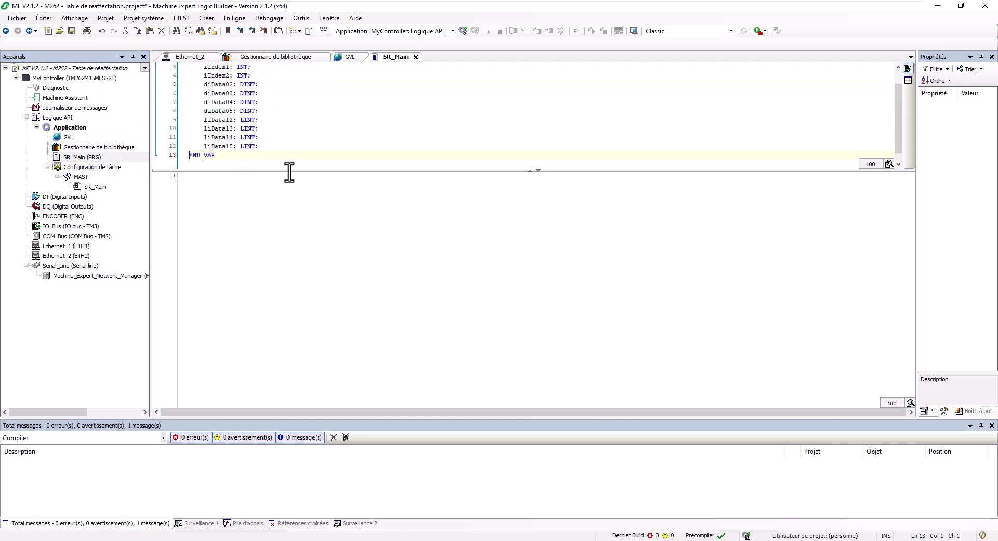
{"action": "left_click_drag", "start_coordinate": [289, 169], "coordinate": [290, 239]}
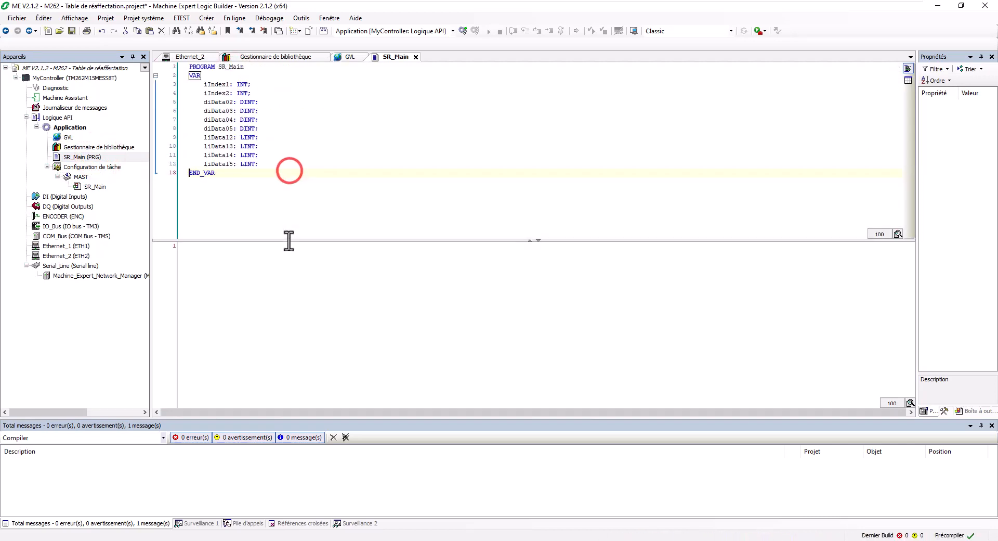
{"action": "mouse_move", "coordinate": [173, 87]}
{"action": "left_mouse_down"}
{"action": "mouse_move", "coordinate": [173, 100]}
{"action": "mouse_move", "coordinate": [167, 94]}
{"action": "left_mouse_up"}
{"action": "left_click", "coordinate": [173, 100]}
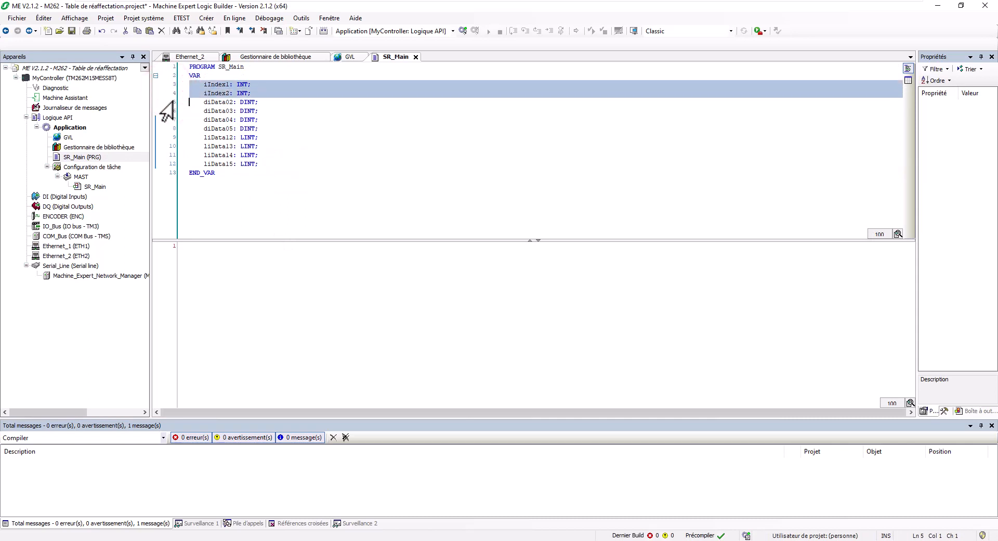
{"action": "left_click", "coordinate": [171, 102]}
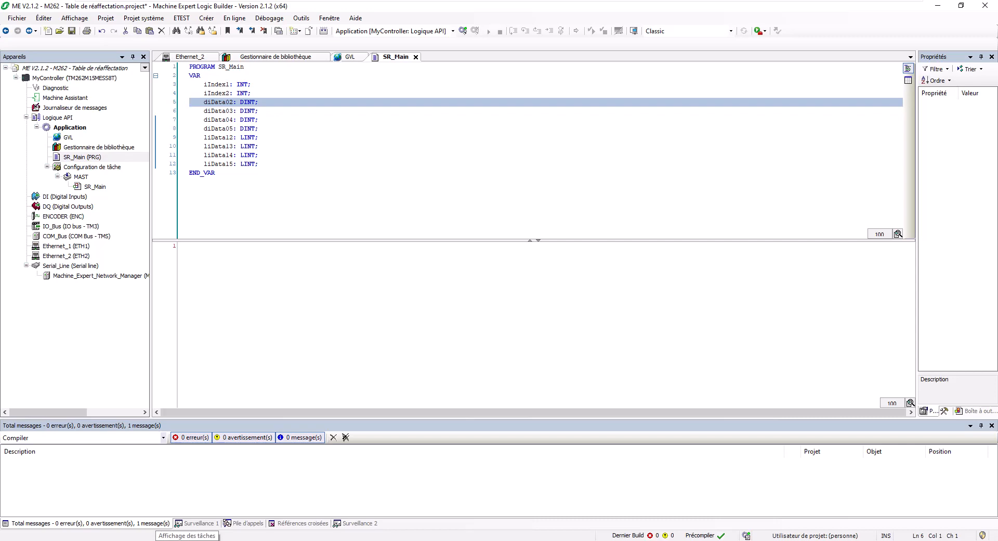
Step: Paste the SysMemCpy FOR loop and TO_DINT conversion code into SR_Main's body
{"action": "left_click", "coordinate": [252, 258]}
{"action": "left_click", "coordinate": [269, 255]}
{"action": "type", "text": "FOR iIndex1:=0 TO 15 BY 1 DO \t\tSysMem.SysMemCpy(pDest:=ADR(GVL.a2bOctet[iIndex1,0]),pSrc:=ADR(GVL.asChaine[iIndex1]),udiCount:=SIZEOF(GVL.asChaine[iIndex1])); \tEND_FOR;  \tGVL.diData00:=TO_DINT(GVL.liData10); \tGVL.diData01:=TO_DINT(GVL.liData11); \tdiData02:=TO_DINT(liData12); \tdiData03:=TO_DINT(liData13); \tdiData04:=TO_DINT(liData14); \tdiData05:=TO_DINT(liData15);"}
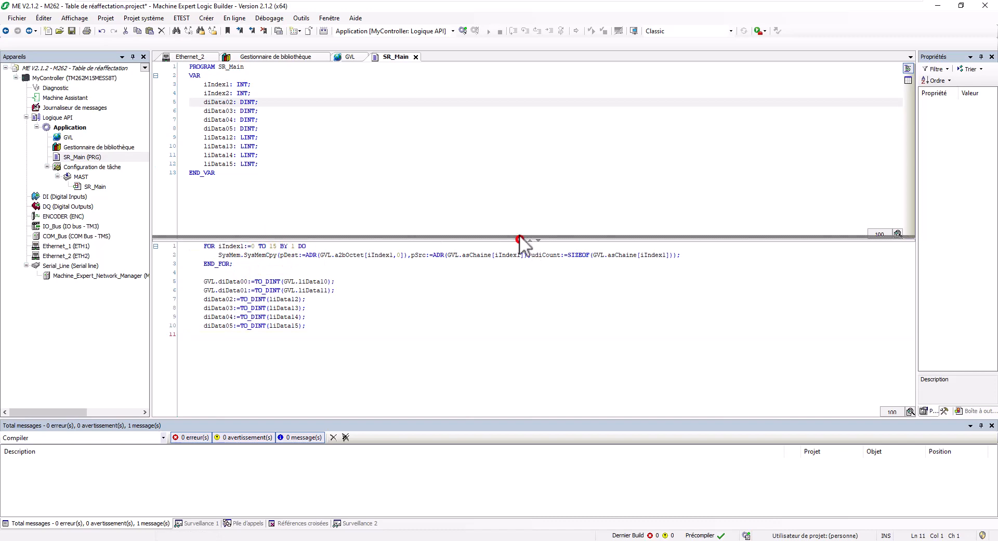
{"action": "left_click_drag", "start_coordinate": [519, 239], "coordinate": [517, 194]}
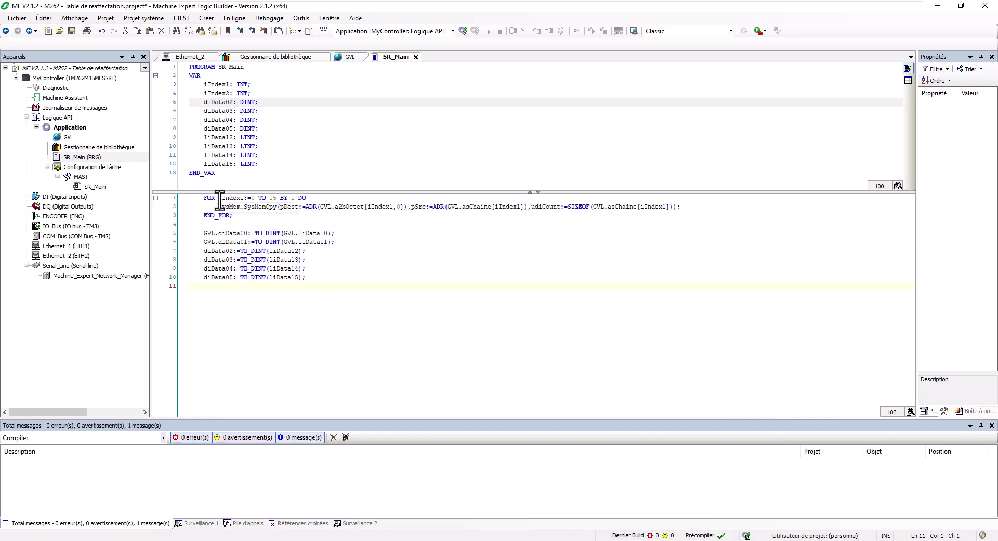
{"action": "left_click", "coordinate": [166, 93]}
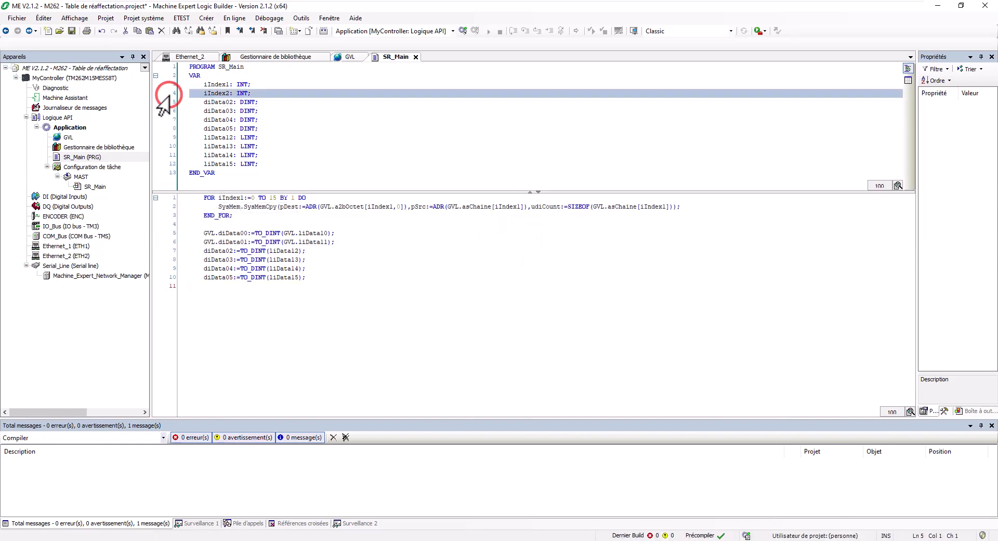
{"action": "key", "text": "Delete"}
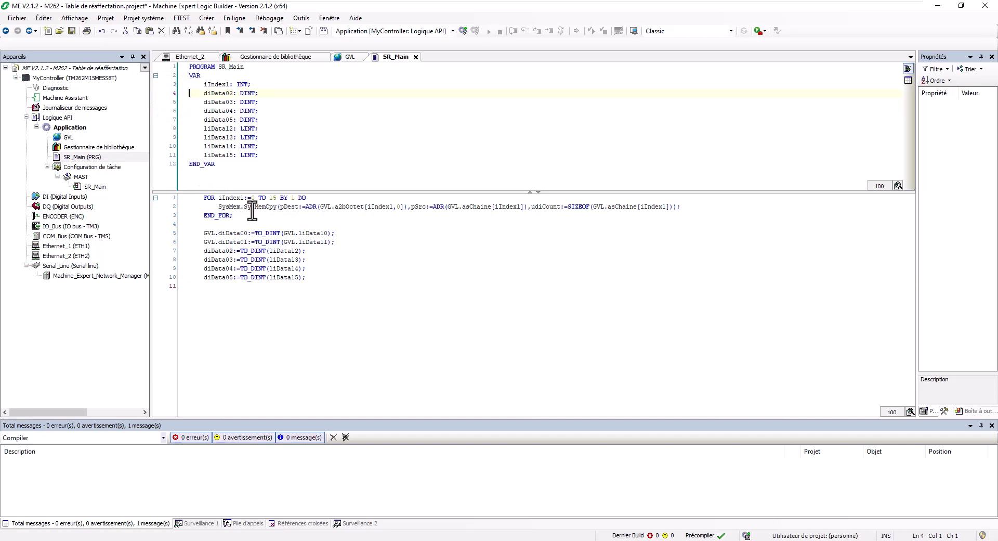
{"action": "left_click_drag", "start_coordinate": [167, 202], "coordinate": [156, 285]}
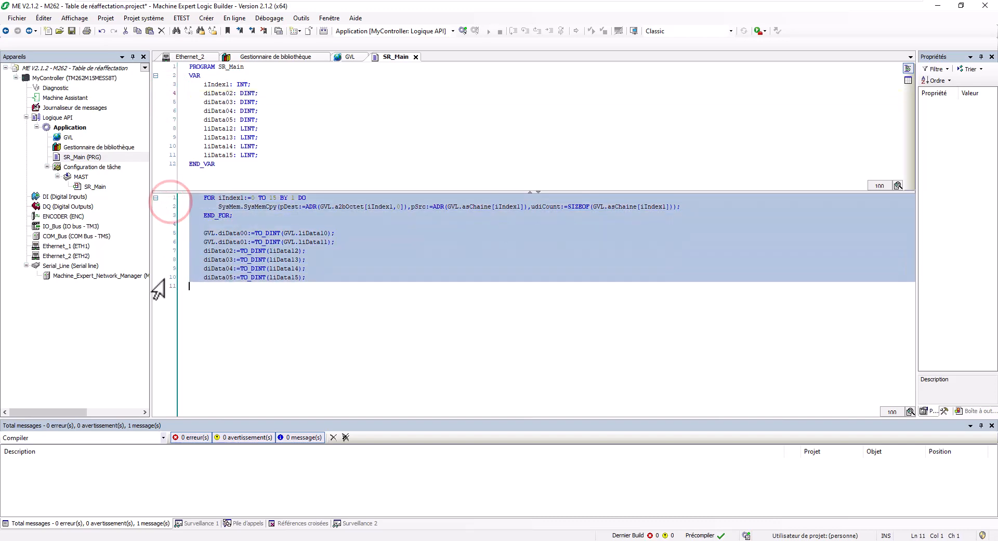
{"action": "key", "text": "shift+Tab"}
{"action": "left_click", "coordinate": [261, 205]}
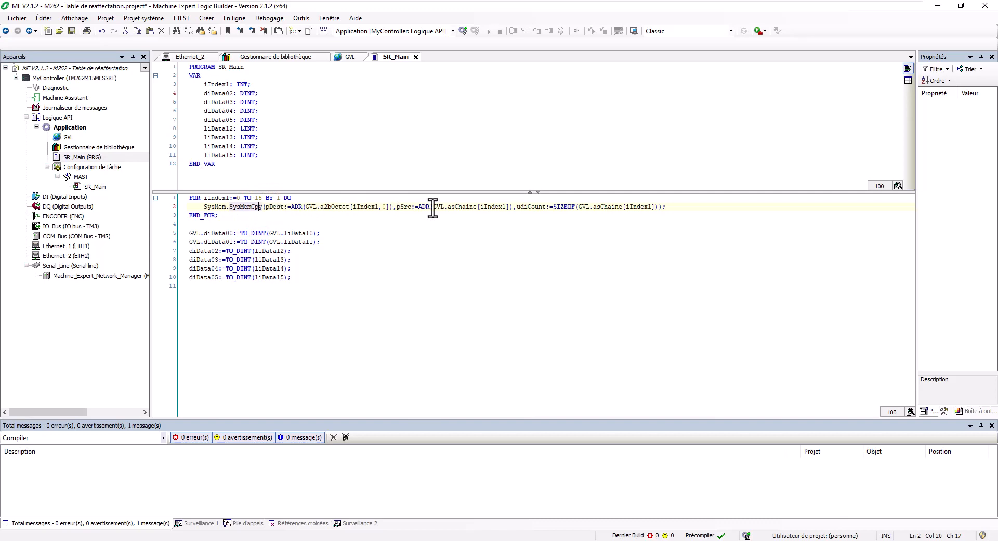
{"action": "left_click_drag", "start_coordinate": [432, 206], "coordinate": [510, 208]}
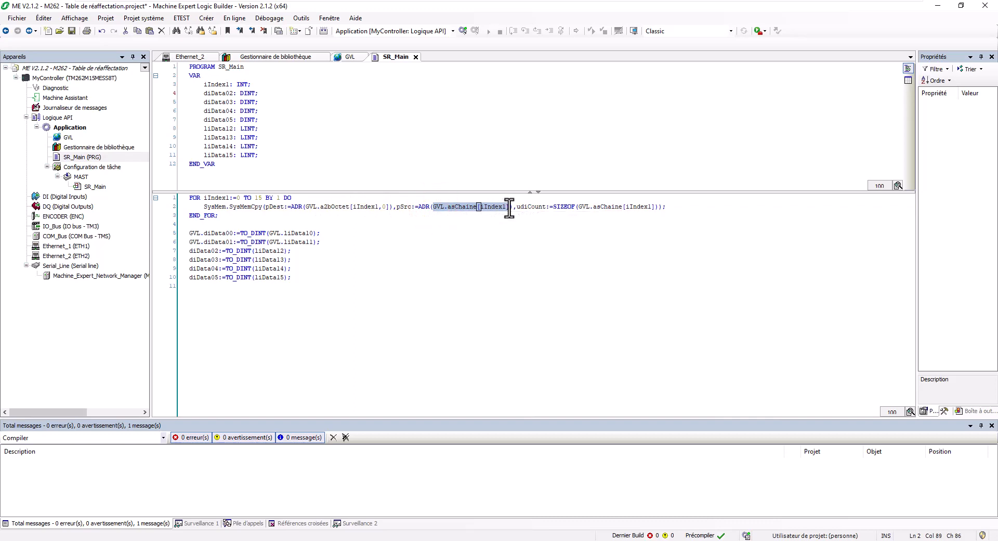
{"action": "left_click_drag", "start_coordinate": [305, 206], "coordinate": [388, 206]}
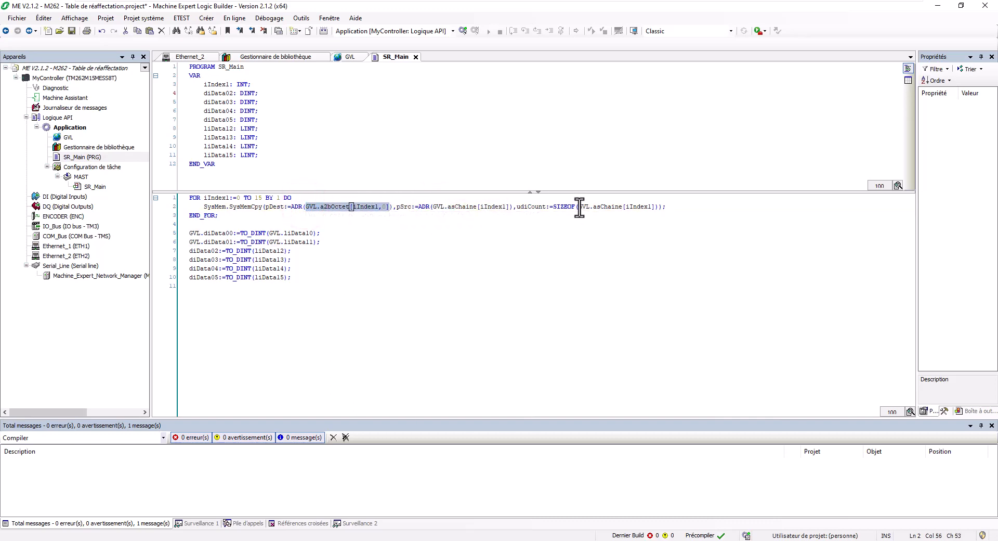
{"action": "left_click_drag", "start_coordinate": [580, 207], "coordinate": [654, 208]}
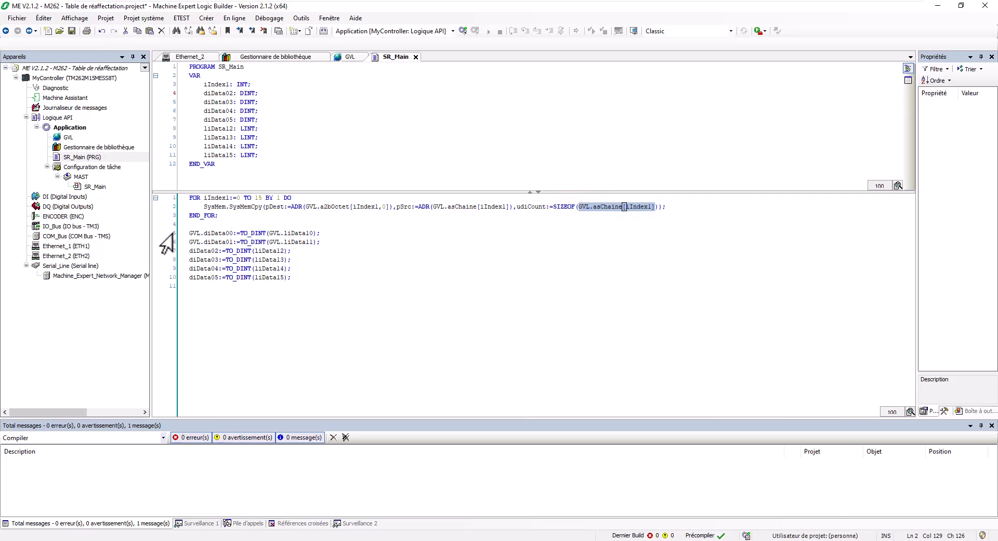
{"action": "left_click_drag", "start_coordinate": [173, 233], "coordinate": [174, 277]}
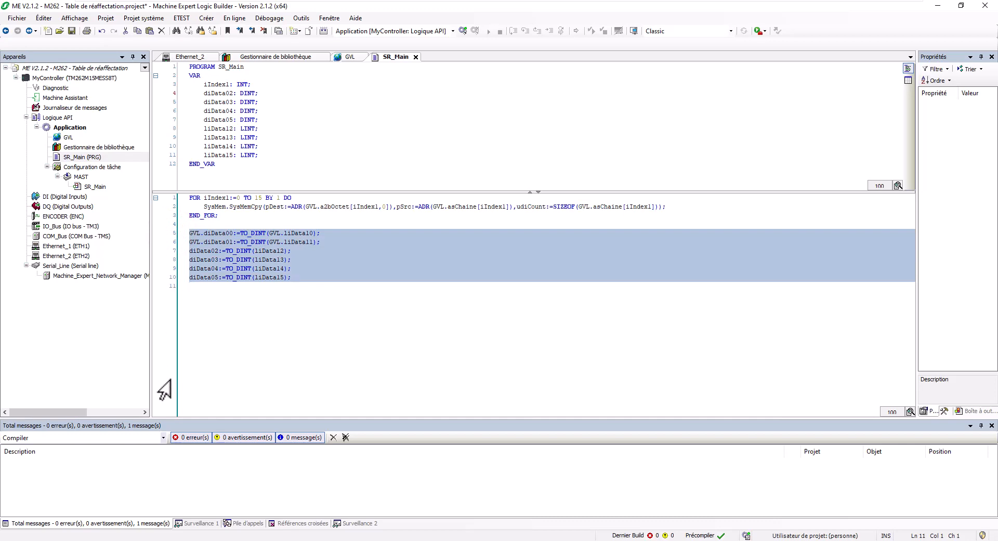
{"action": "left_click", "coordinate": [244, 215]}
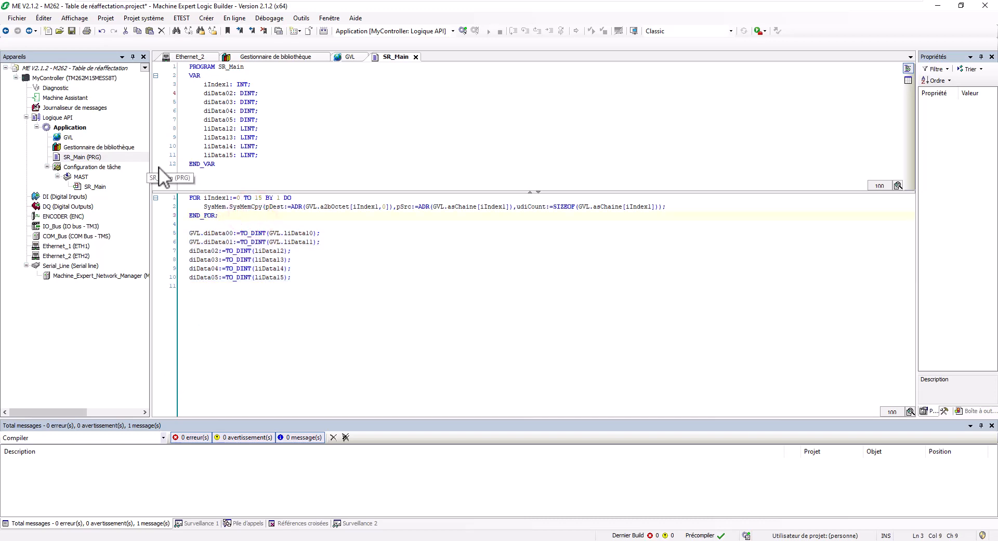
Step: Add a Table de réaffectation object under the Application node
{"action": "left_click", "coordinate": [71, 127]}
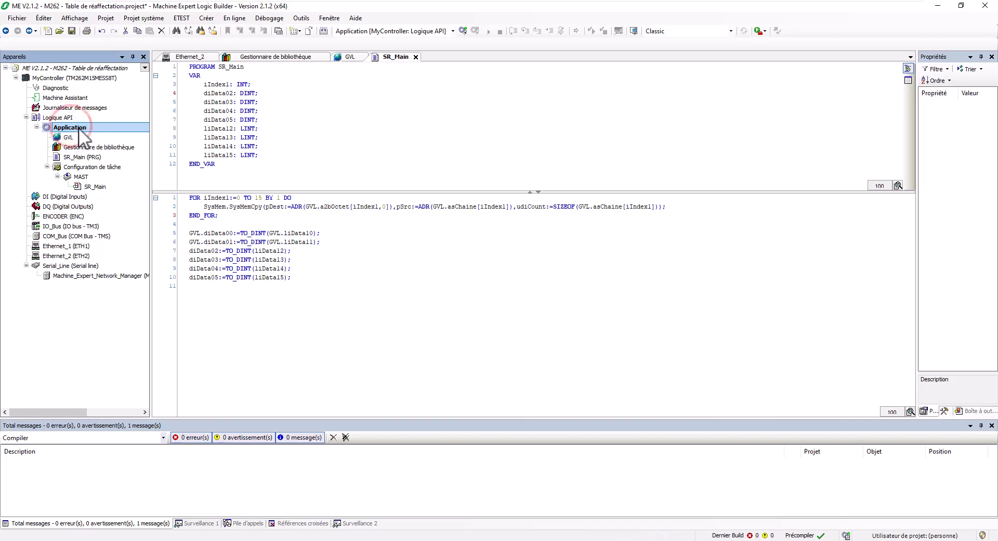
{"action": "right_click", "coordinate": [79, 127]}
{"action": "mouse_move", "coordinate": [116, 206]}
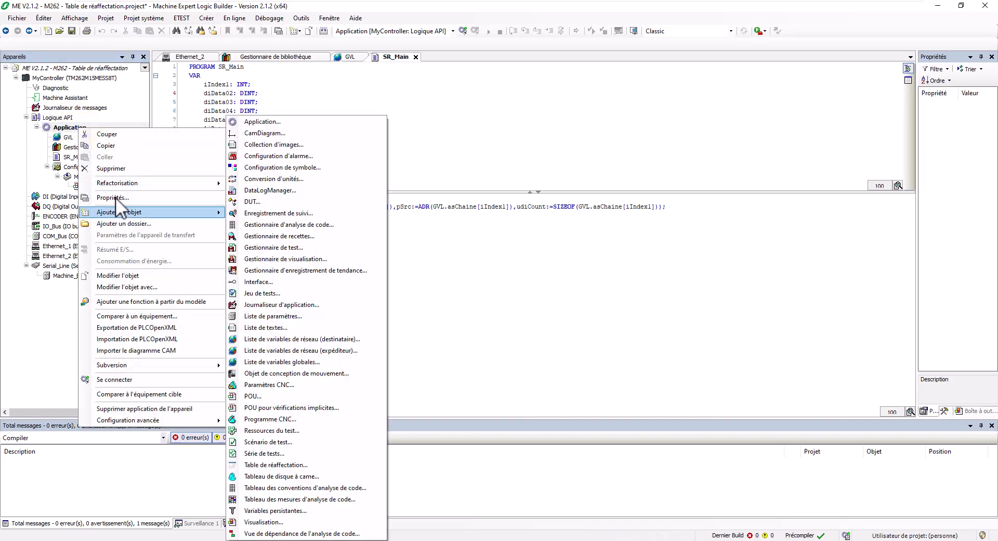
{"action": "key", "text": "Down"}
{"action": "key", "text": "Down"}
{"action": "key", "text": "Down"}
{"action": "key", "text": "Down"}
{"action": "key", "text": "Down"}
{"action": "key", "text": "Down"}
{"action": "key", "text": "Down"}
{"action": "key", "text": "Down"}
{"action": "key", "text": "Down"}
{"action": "key", "text": "Down"}
{"action": "key", "text": "Down"}
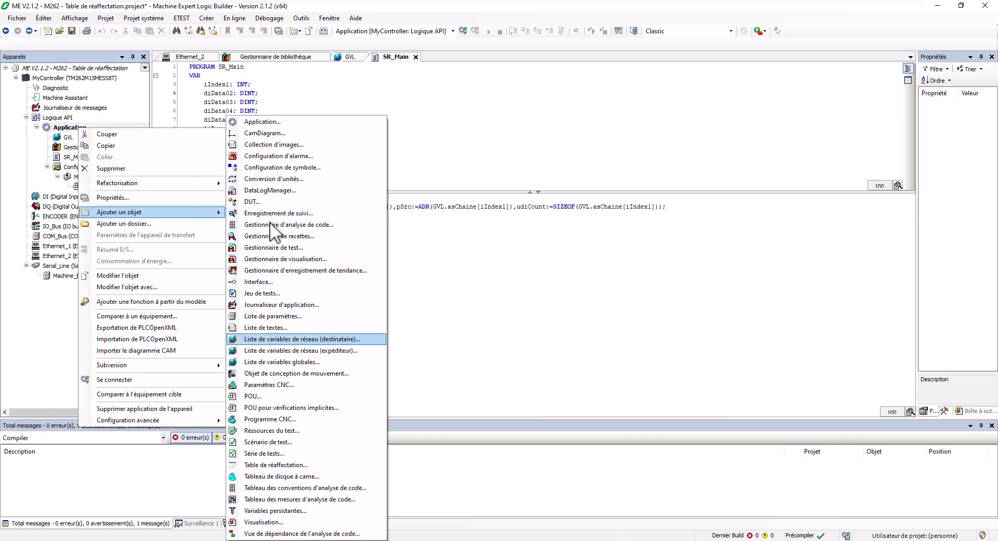
{"action": "left_click", "coordinate": [286, 466]}
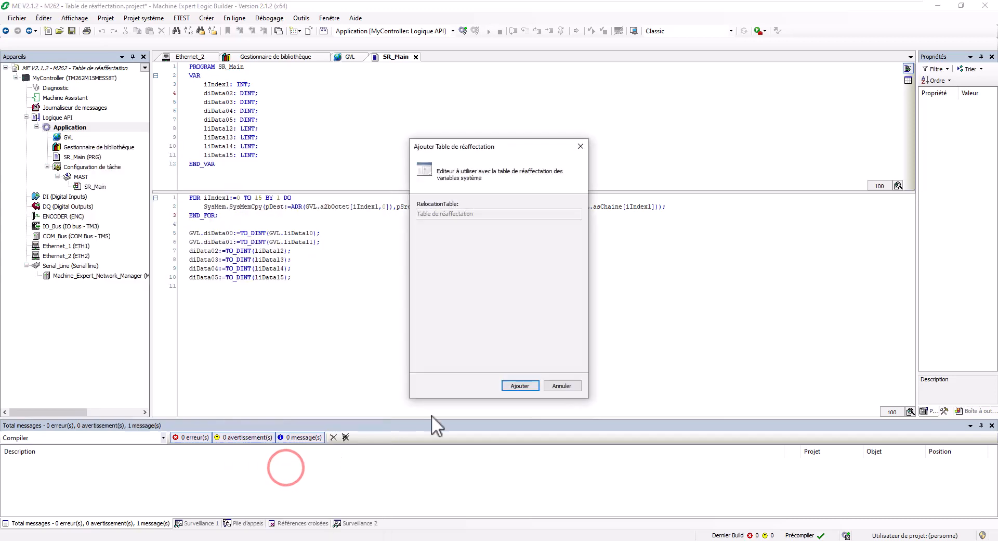
{"action": "left_click", "coordinate": [512, 386]}
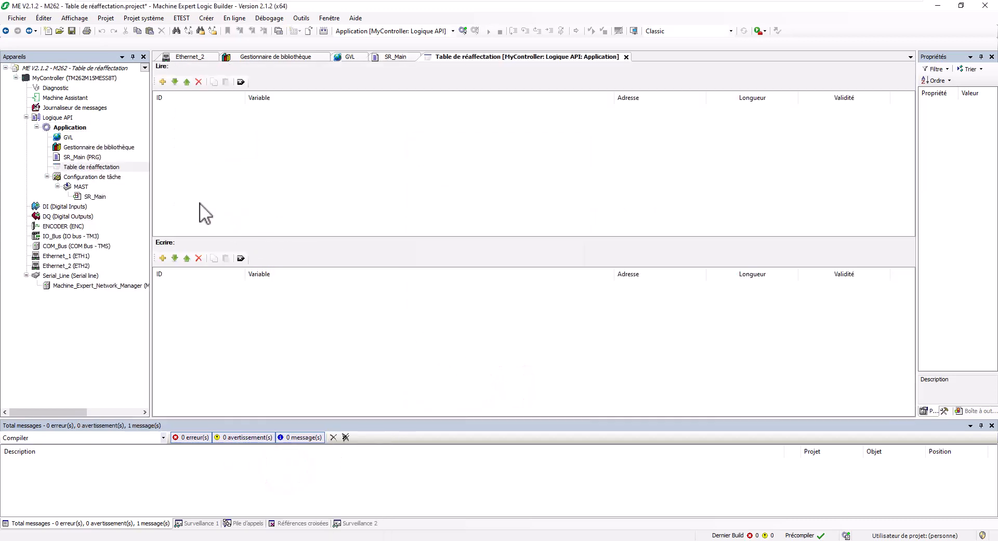
{"action": "right_click", "coordinate": [73, 129]}
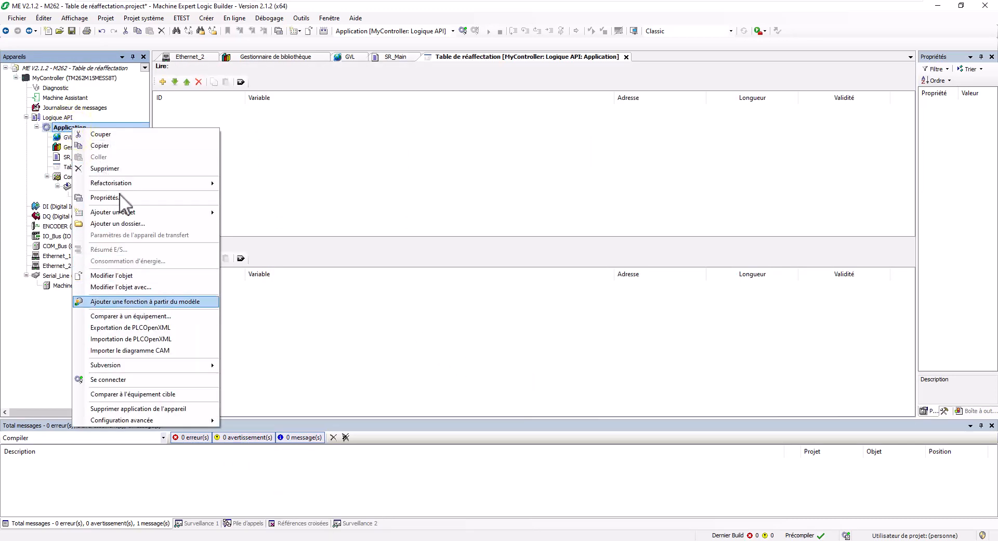
{"action": "mouse_move", "coordinate": [140, 213]}
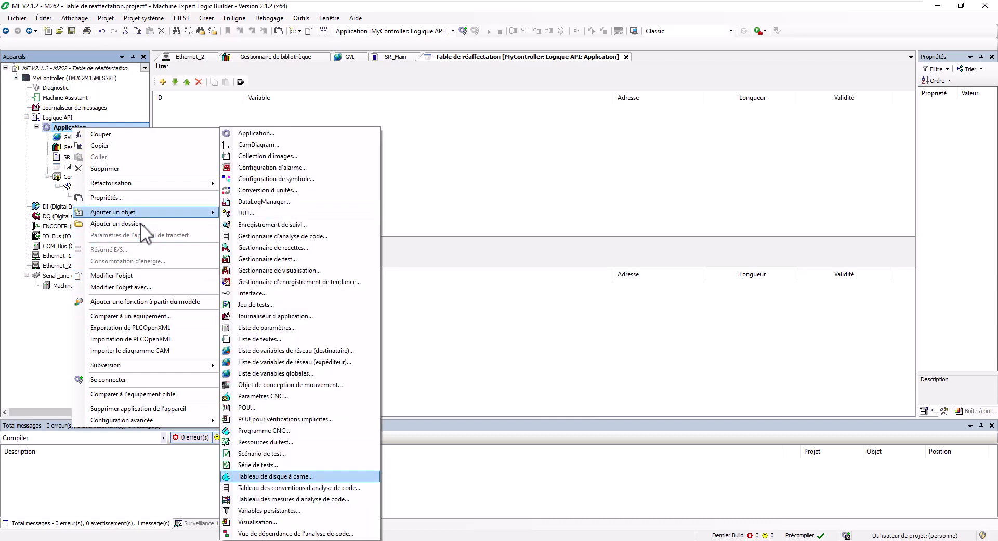
{"action": "left_click", "coordinate": [413, 145]}
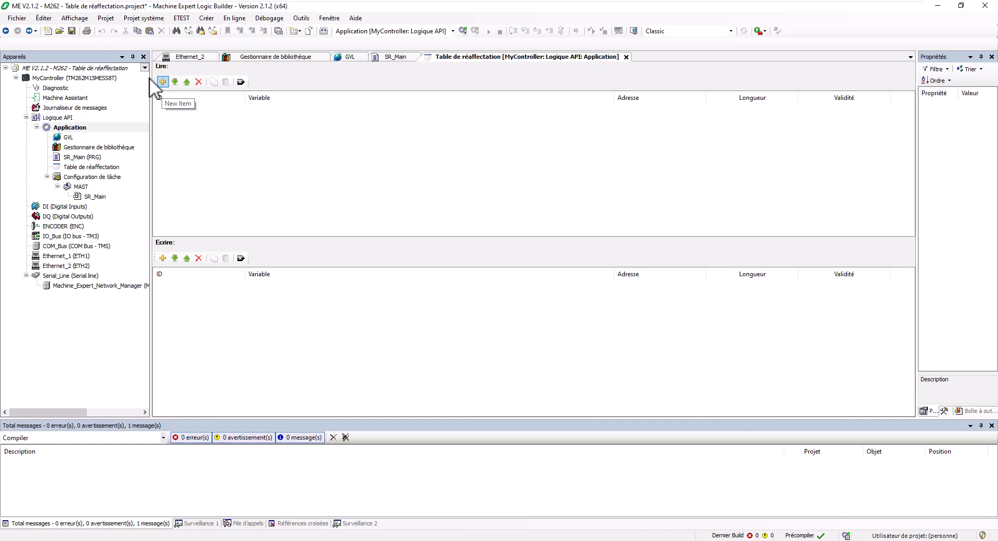
Step: Add five empty entries, IDs 1–5, to the Lire list
{"action": "left_click", "coordinate": [163, 82]}
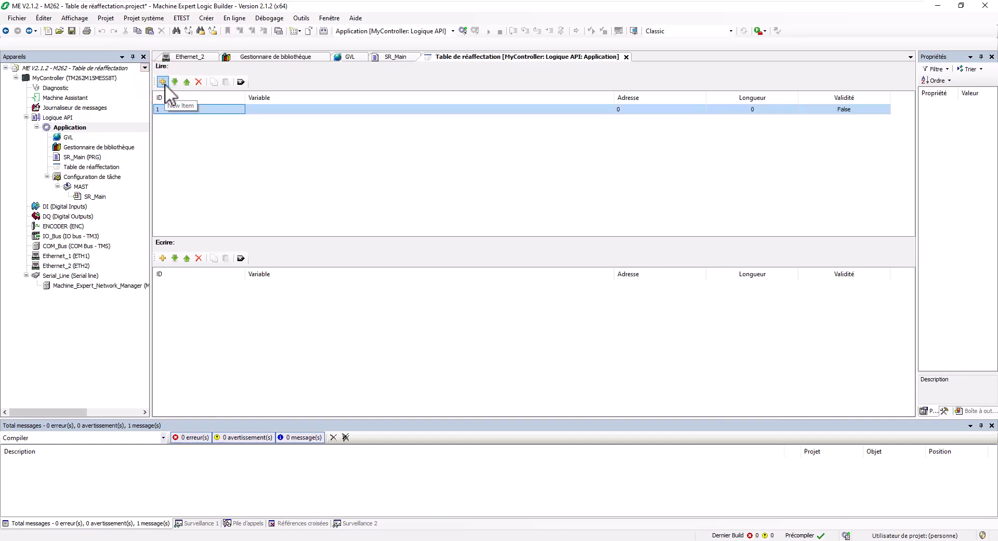
{"action": "left_click", "coordinate": [162, 82]}
{"action": "left_click", "coordinate": [163, 83]}
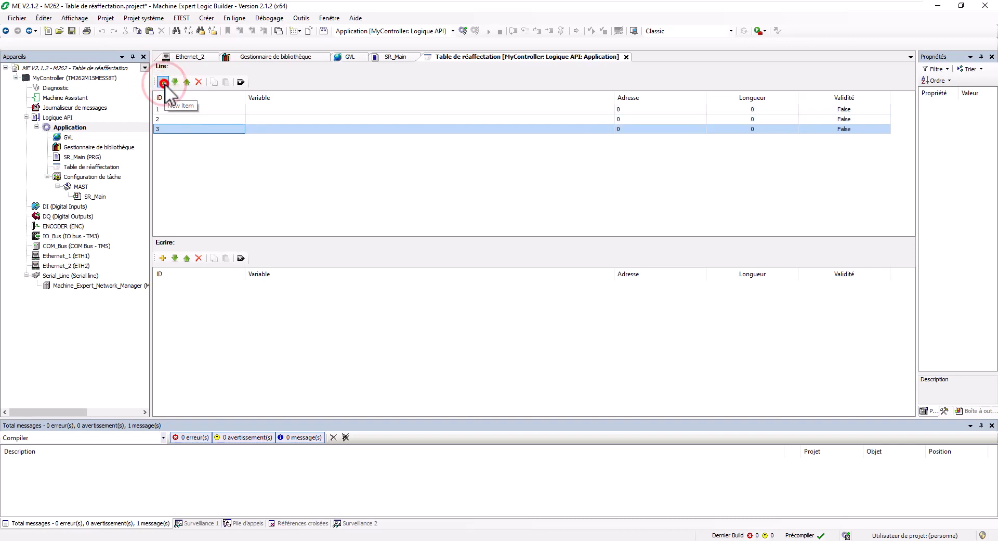
{"action": "left_click", "coordinate": [163, 82]}
{"action": "left_click", "coordinate": [162, 82]}
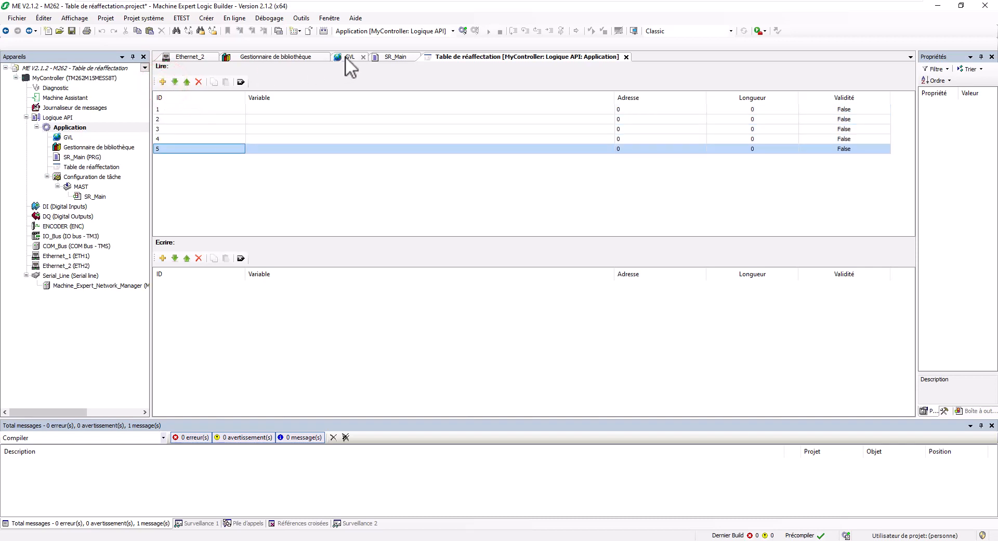
Step: Review the GVL and SR_Main declarations, then return to the relocation table
{"action": "left_click", "coordinate": [348, 56]}
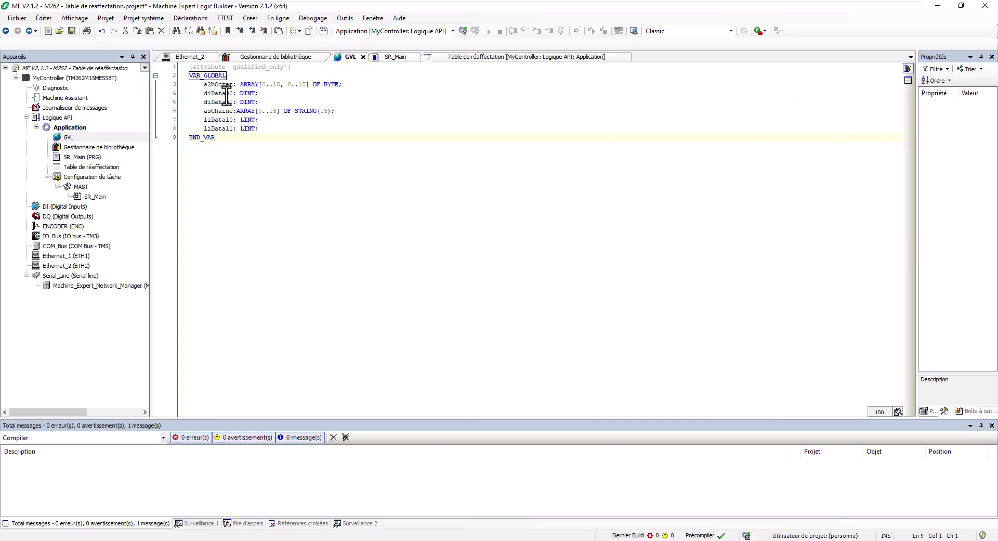
{"action": "left_click", "coordinate": [395, 57]}
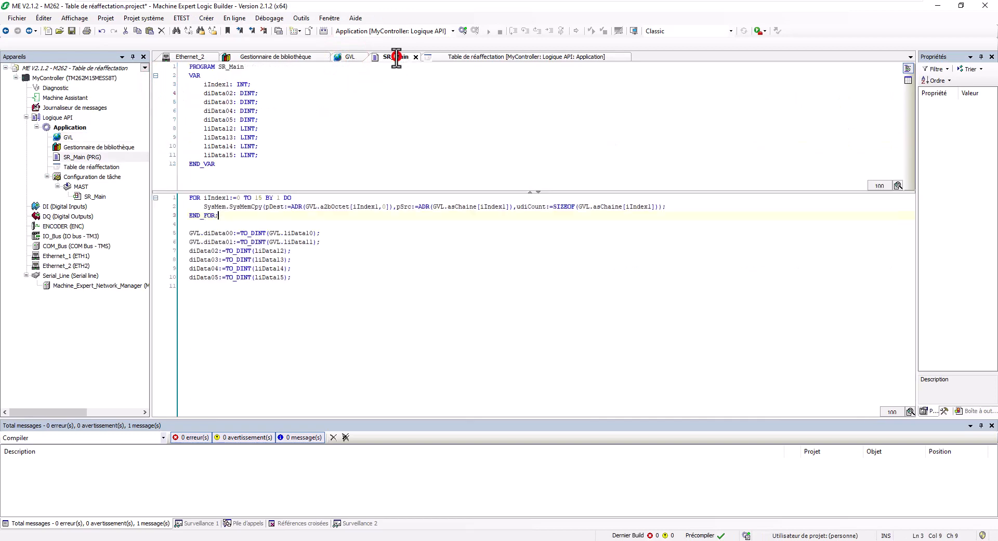
{"action": "left_click", "coordinate": [217, 95]}
{"action": "left_click", "coordinate": [466, 56]}
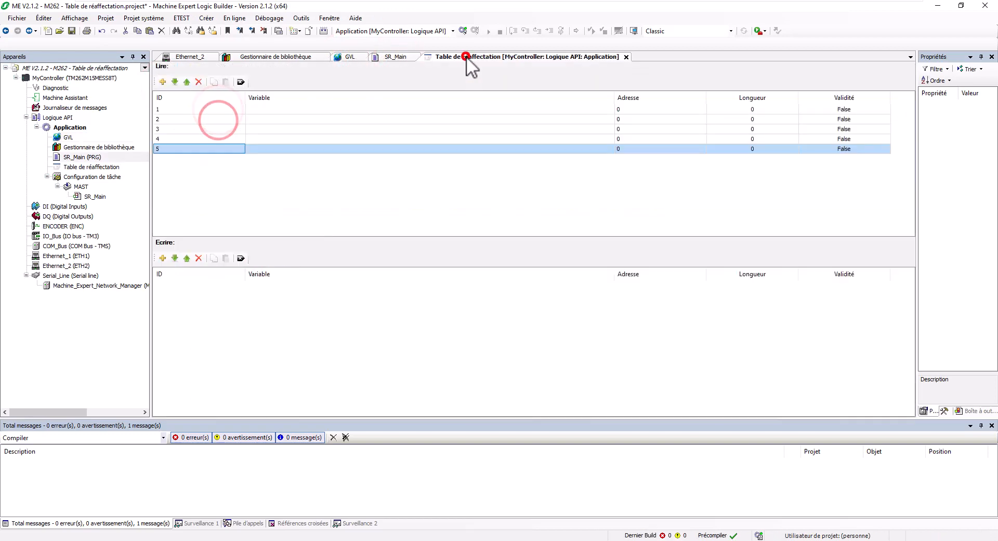
Step: Map GVL.a2bOctet to read row 1 at %MW60200
{"action": "left_click", "coordinate": [163, 82]}
{"action": "left_click", "coordinate": [163, 81]}
{"action": "double_click", "coordinate": [255, 108]}
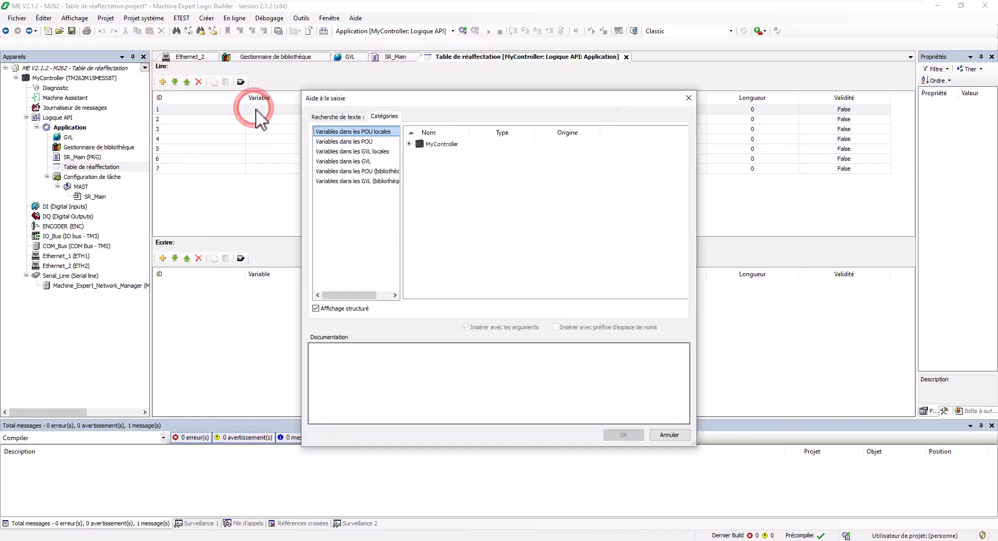
{"action": "left_click", "coordinate": [356, 162]}
{"action": "left_click", "coordinate": [359, 152]}
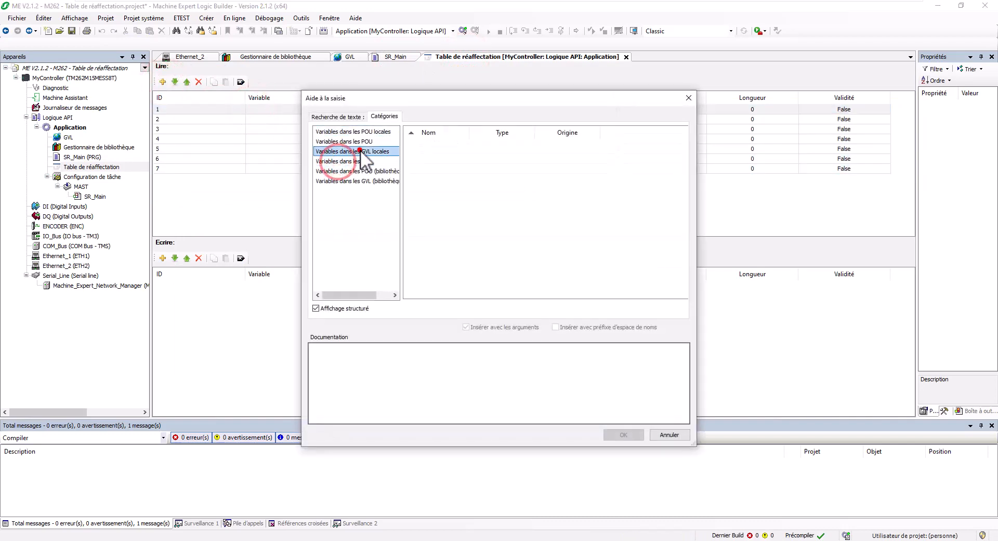
{"action": "left_click", "coordinate": [405, 143]}
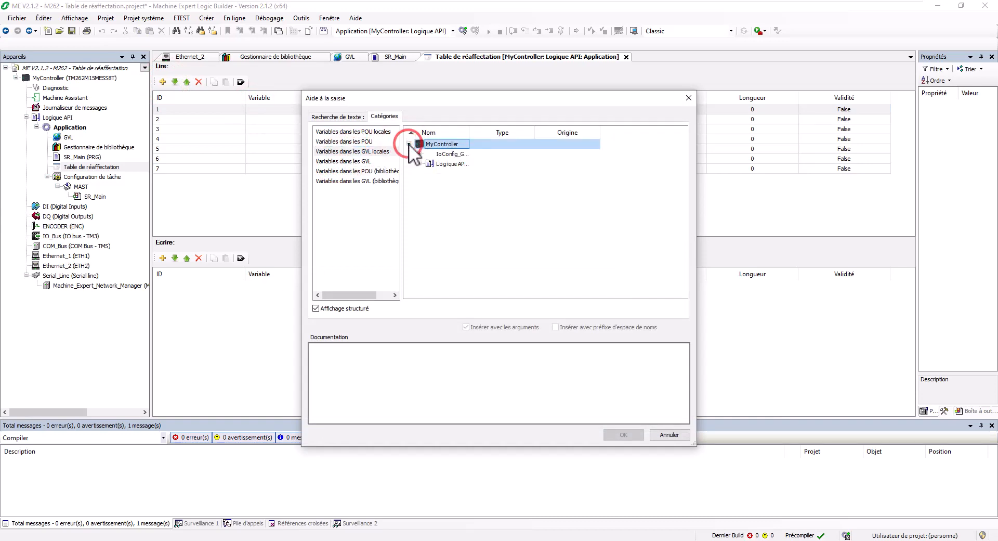
{"action": "left_click", "coordinate": [418, 163]}
{"action": "double_click", "coordinate": [469, 133]}
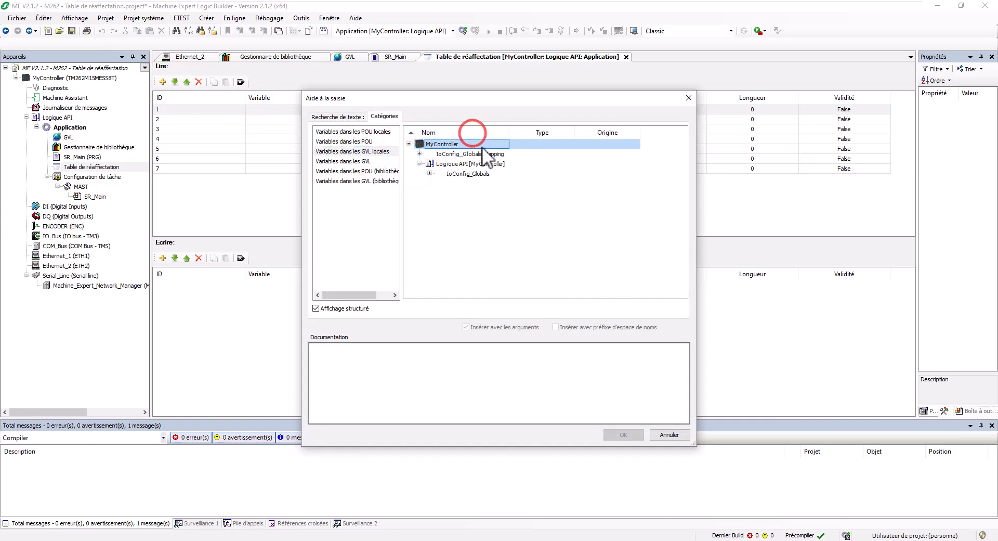
{"action": "left_click", "coordinate": [429, 173]}
{"action": "left_click", "coordinate": [439, 262]}
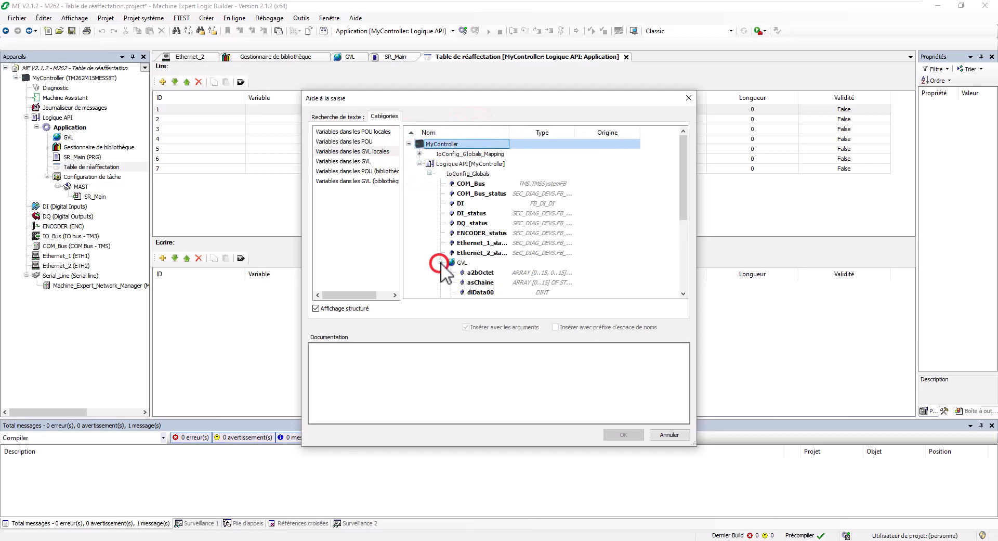
{"action": "scroll", "coordinate": [486, 247], "scroll_direction": "down", "scroll_amount": 2}
{"action": "left_click", "coordinate": [489, 213]}
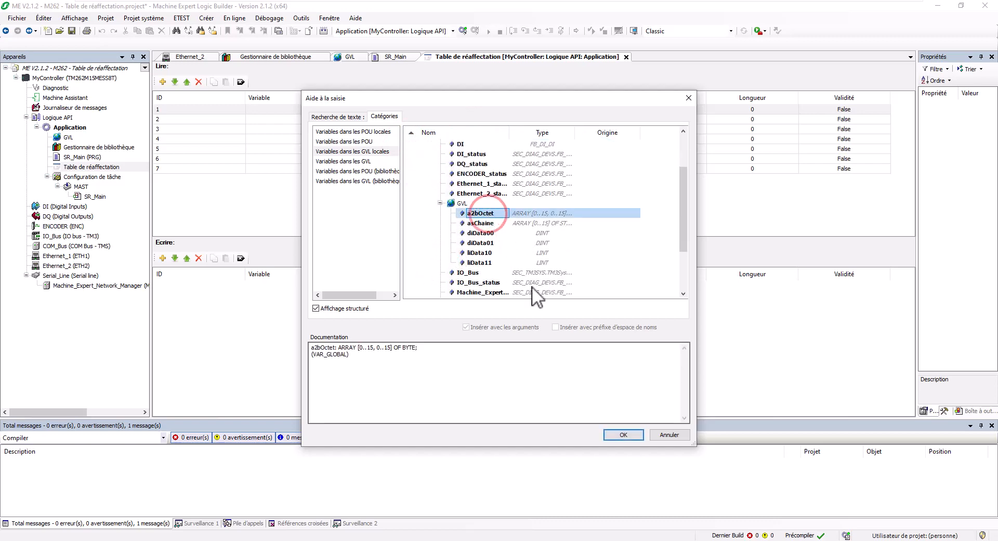
{"action": "left_click", "coordinate": [619, 434]}
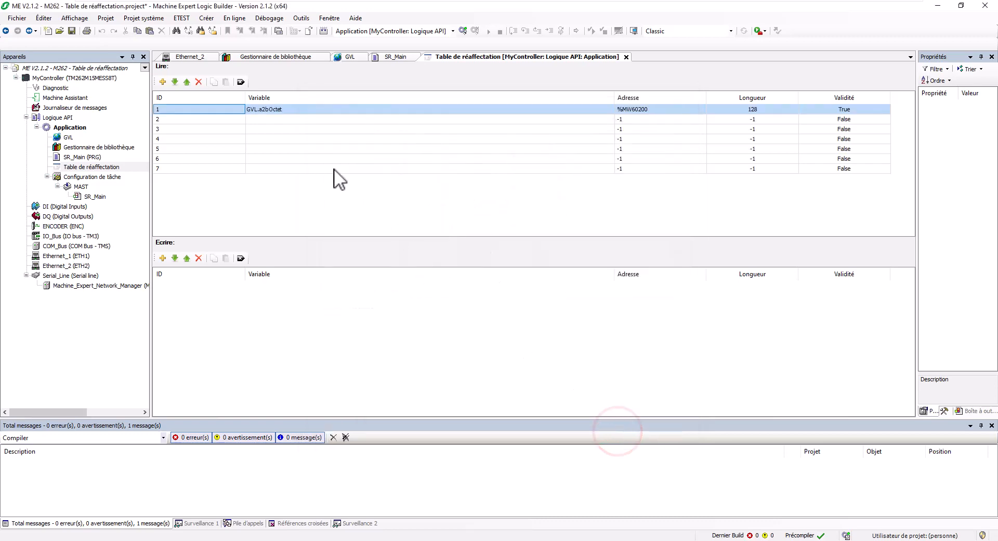
Step: Map GVL.diData00 and GVL.diData01 to read rows 2 and 3
{"action": "left_click", "coordinate": [282, 120]}
{"action": "left_click", "coordinate": [284, 121]}
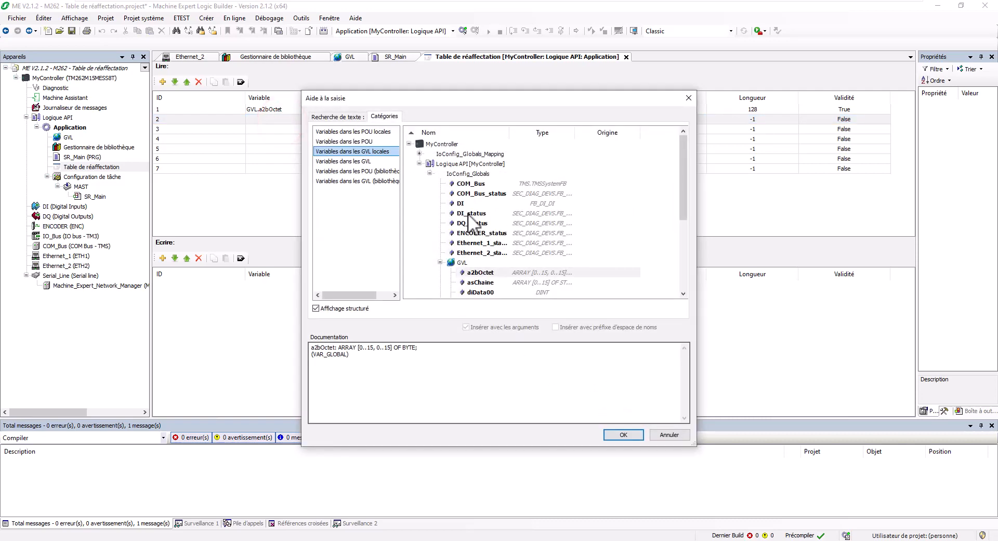
{"action": "scroll", "coordinate": [468, 213], "scroll_direction": "down", "scroll_amount": 2}
{"action": "double_click", "coordinate": [482, 233]}
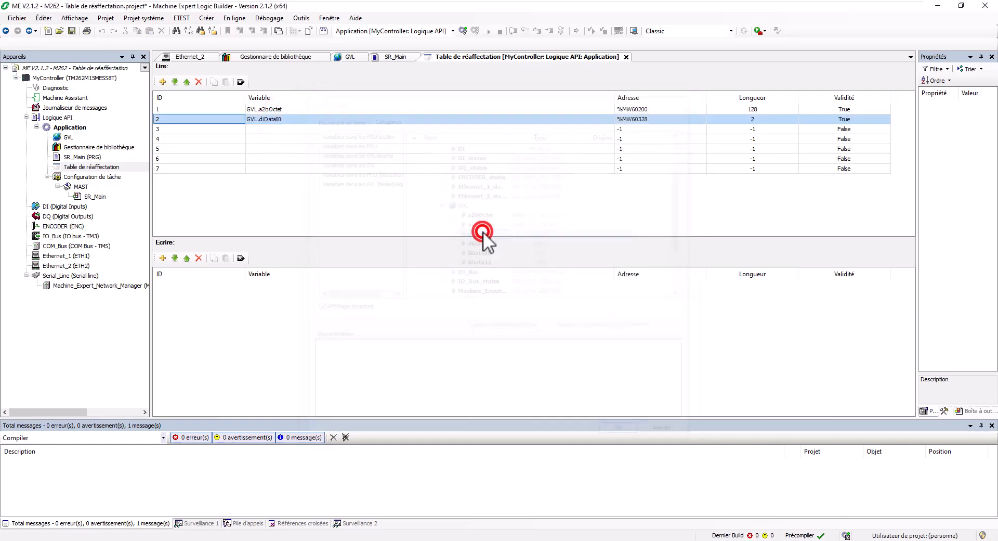
{"action": "left_click", "coordinate": [267, 130]}
{"action": "left_click", "coordinate": [267, 129]}
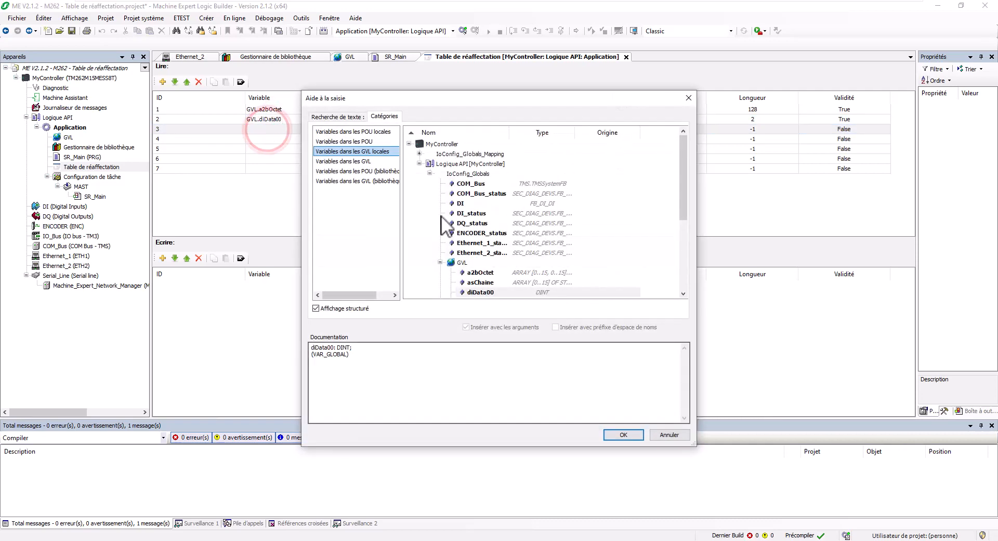
{"action": "scroll", "coordinate": [494, 241], "scroll_direction": "down", "scroll_amount": 2}
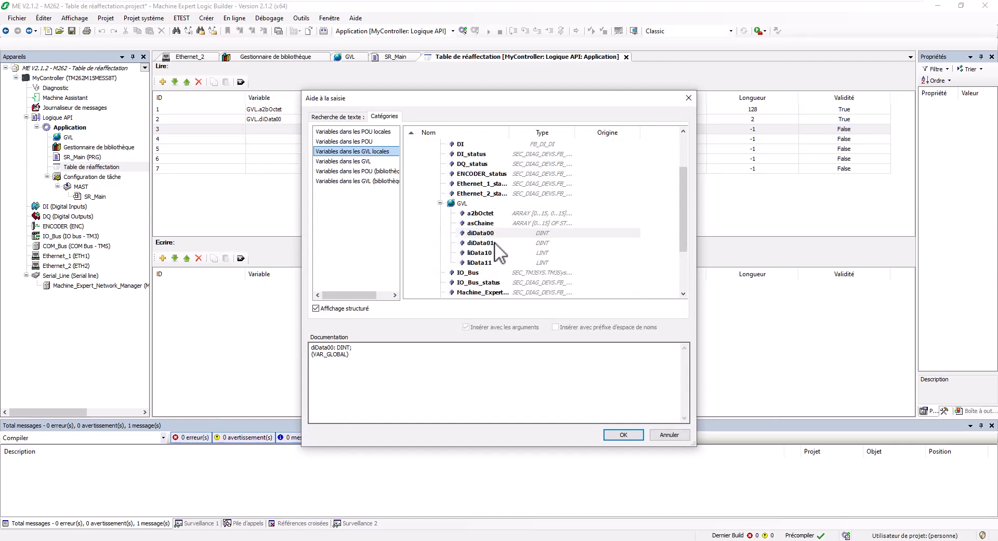
{"action": "double_click", "coordinate": [495, 241]}
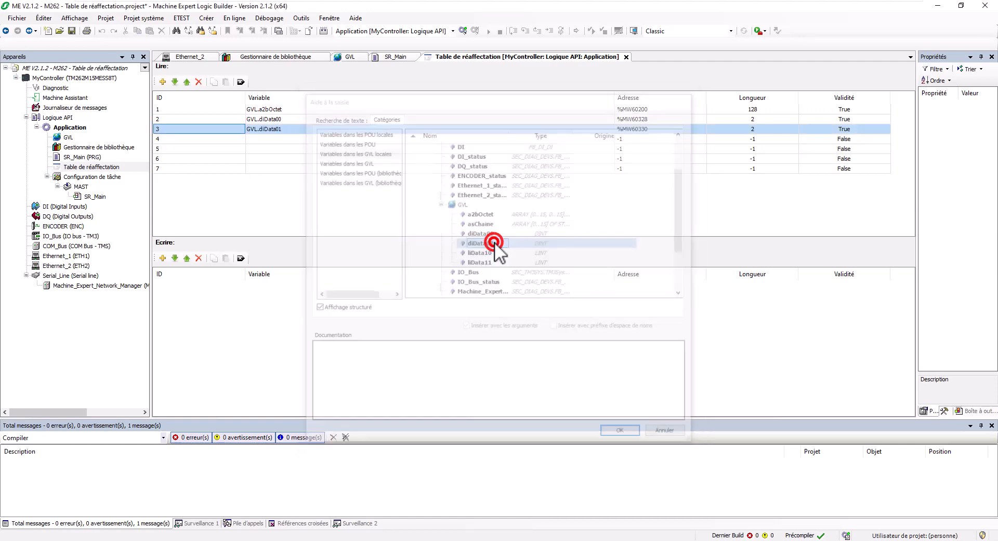
Step: Map SR_Main.diData02 from the local POU variables to read row 4 at %MW60332
{"action": "left_click", "coordinate": [269, 139]}
{"action": "left_click", "coordinate": [269, 138]}
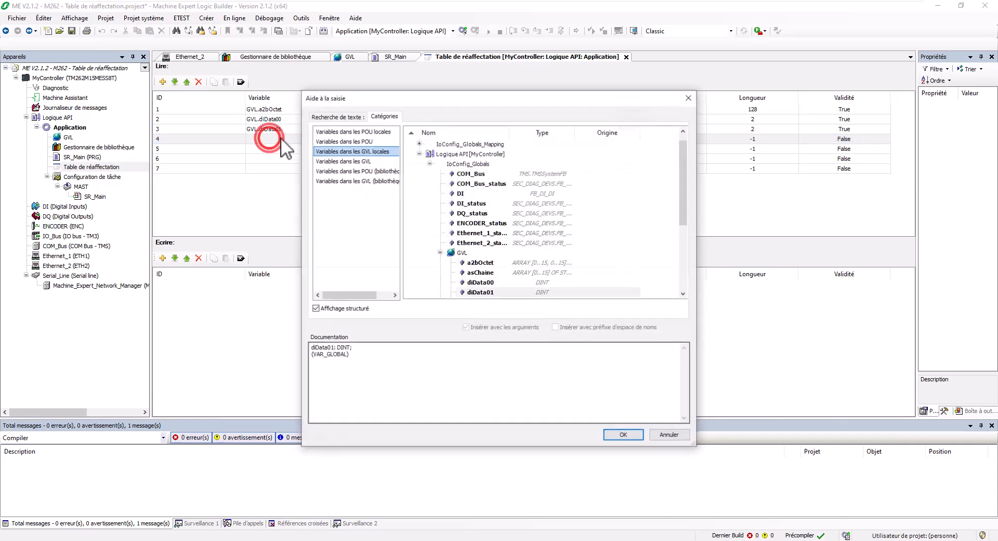
{"action": "left_click", "coordinate": [358, 133]}
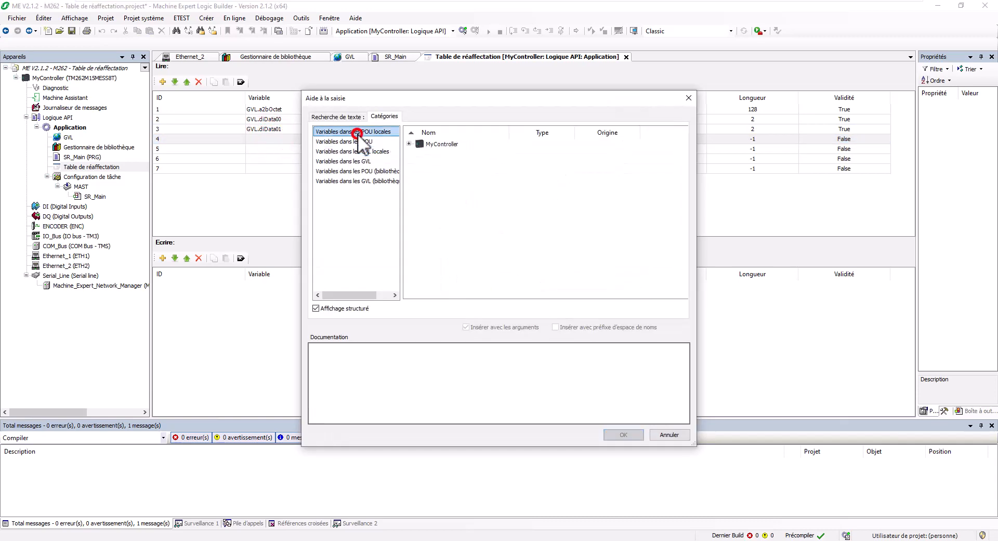
{"action": "left_click", "coordinate": [409, 144]}
{"action": "left_click", "coordinate": [420, 153]}
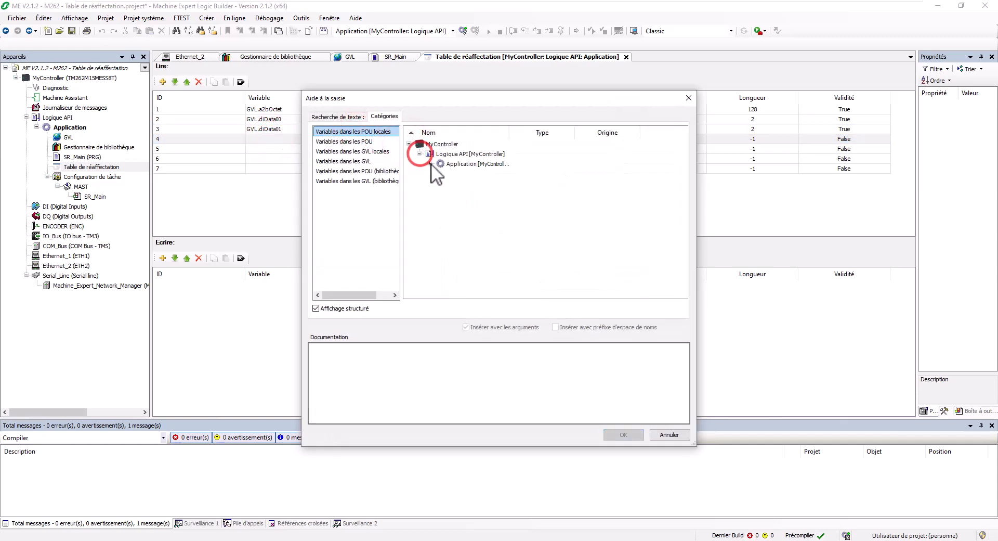
{"action": "left_click", "coordinate": [430, 164]}
{"action": "left_click", "coordinate": [440, 173]}
{"action": "double_click", "coordinate": [481, 184]}
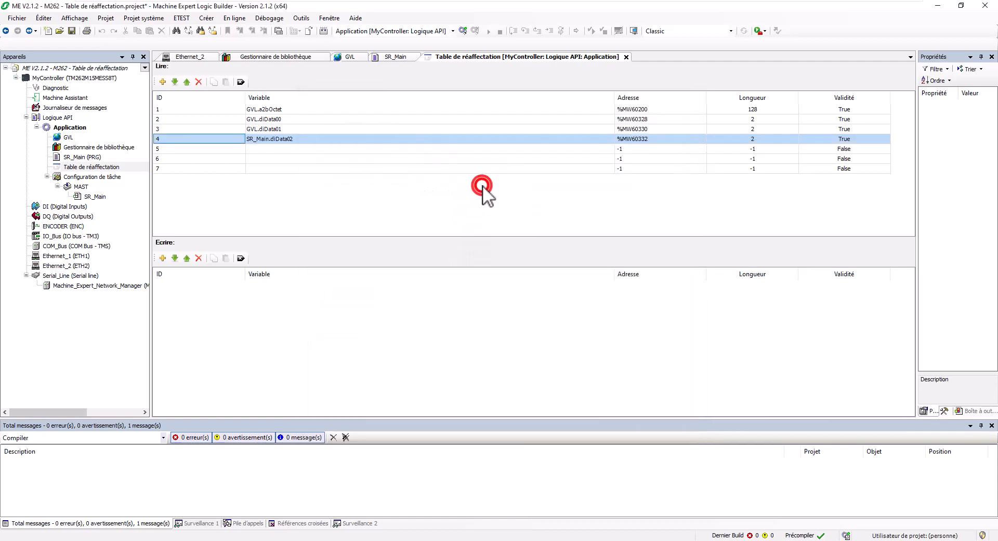
Step: Map SR_Main.diData03, diData04 and diData05 to read rows 5–7, ending at %MW60338
{"action": "left_click", "coordinate": [314, 148]}
{"action": "left_click", "coordinate": [314, 148]}
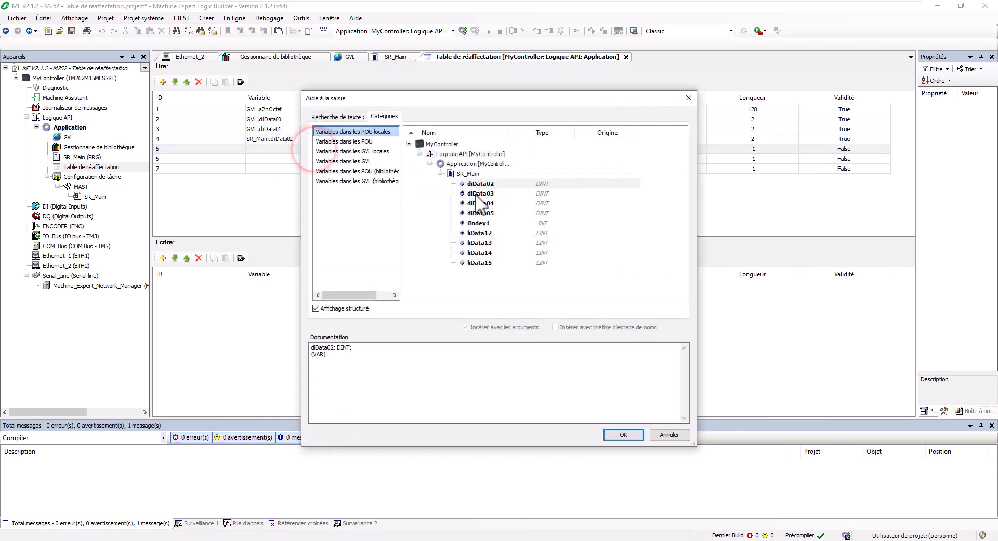
{"action": "double_click", "coordinate": [481, 194]}
{"action": "left_click", "coordinate": [303, 159]}
{"action": "left_click", "coordinate": [305, 160]}
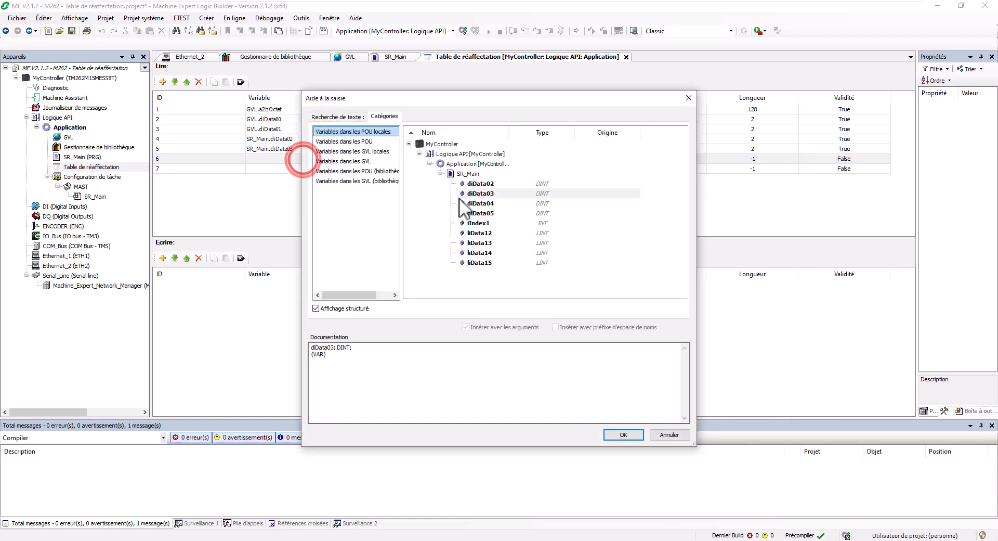
{"action": "double_click", "coordinate": [484, 204]}
{"action": "left_click", "coordinate": [296, 167]}
{"action": "left_click", "coordinate": [296, 167]}
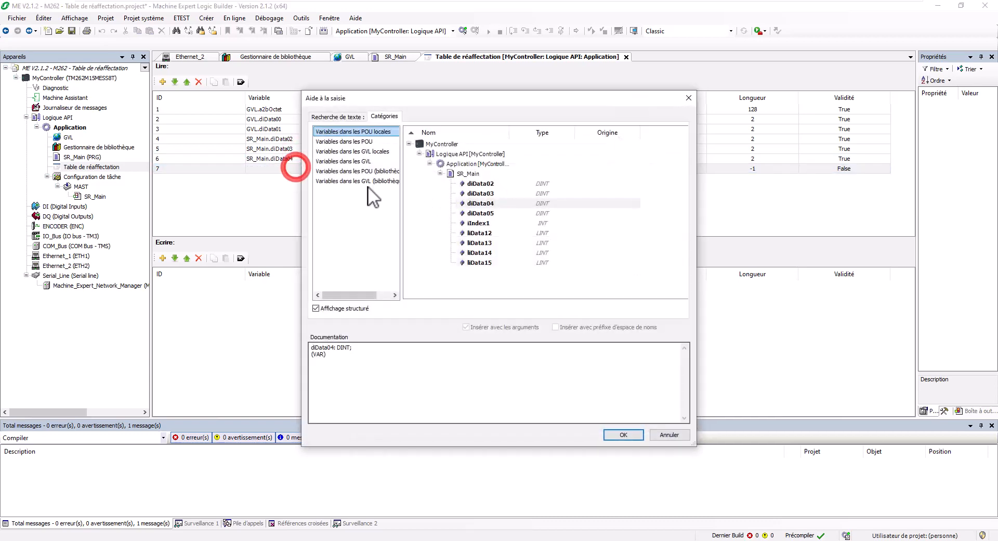
{"action": "double_click", "coordinate": [480, 214]}
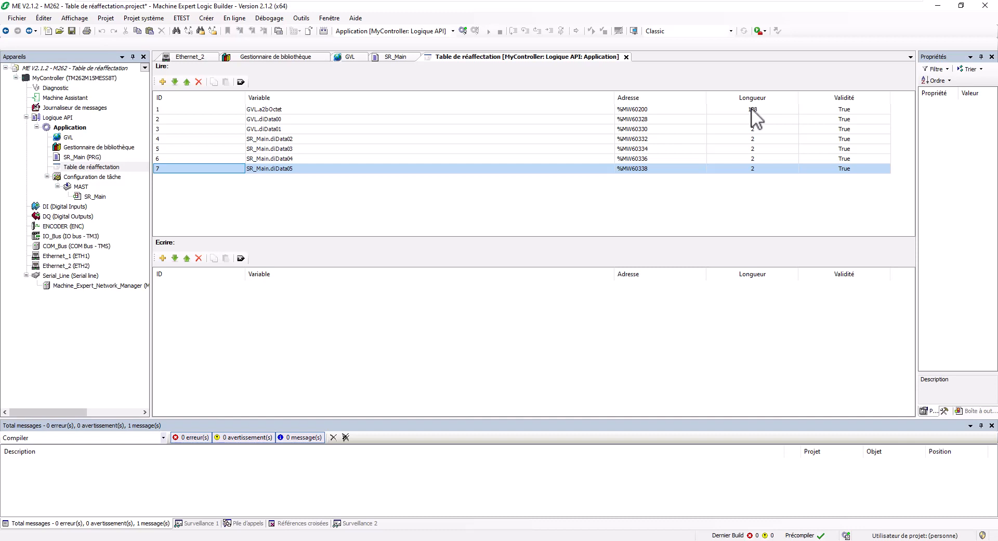
{"action": "left_click", "coordinate": [266, 109]}
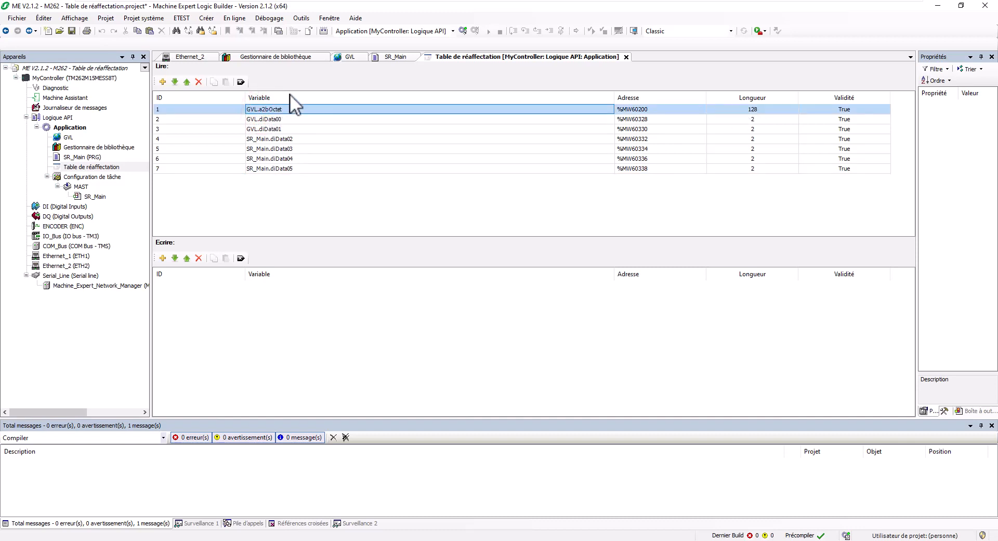
{"action": "left_click", "coordinate": [345, 57]}
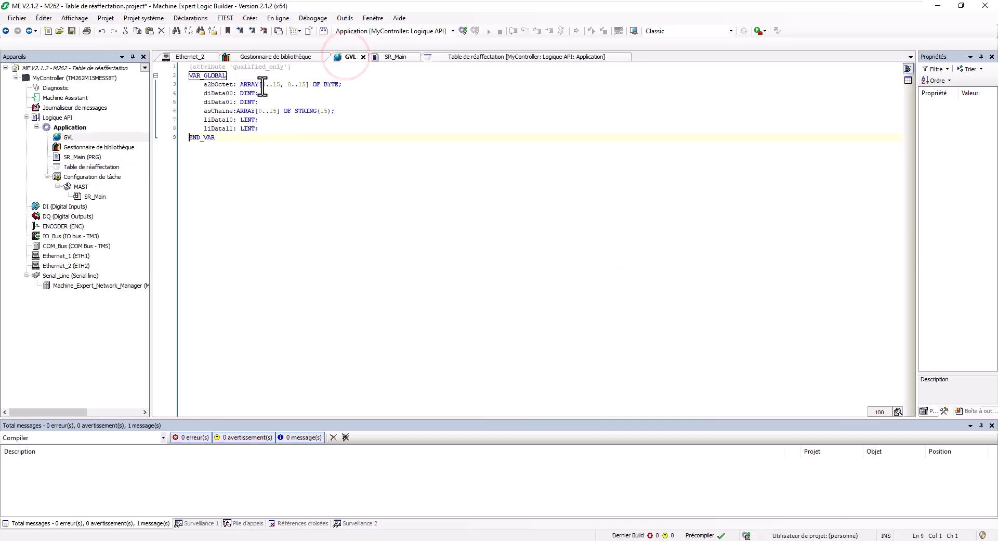
{"action": "left_click", "coordinate": [286, 84]}
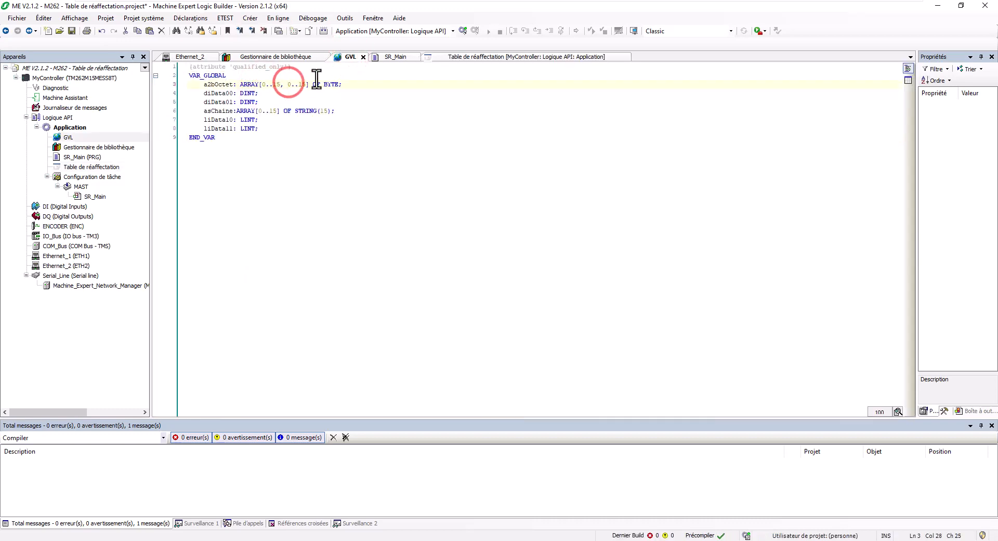
{"action": "left_click", "coordinate": [458, 55]}
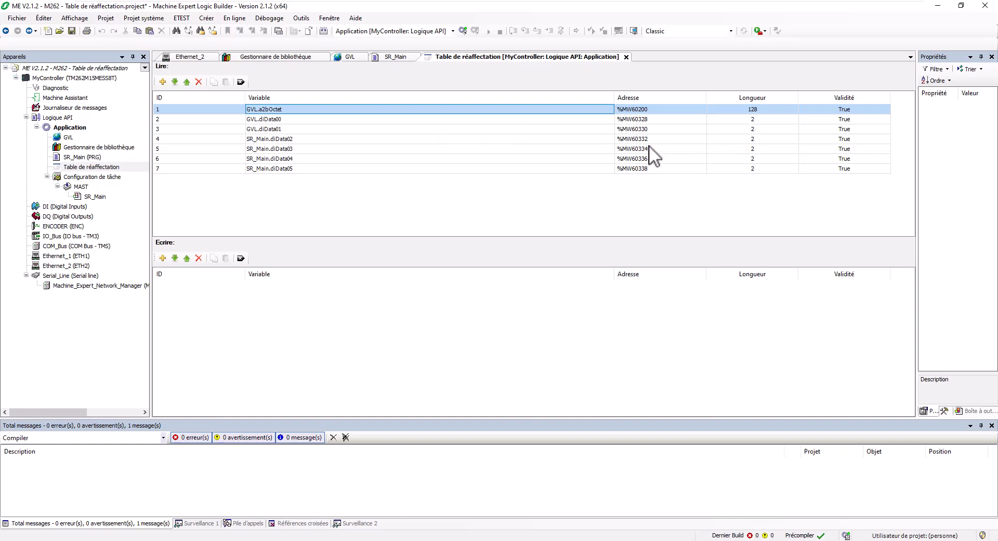
Step: Add seven empty rows to the Ecrire list
{"action": "left_click", "coordinate": [163, 258]}
{"action": "left_click", "coordinate": [163, 258]}
{"action": "left_click", "coordinate": [163, 258]}
{"action": "left_click", "coordinate": [162, 258]}
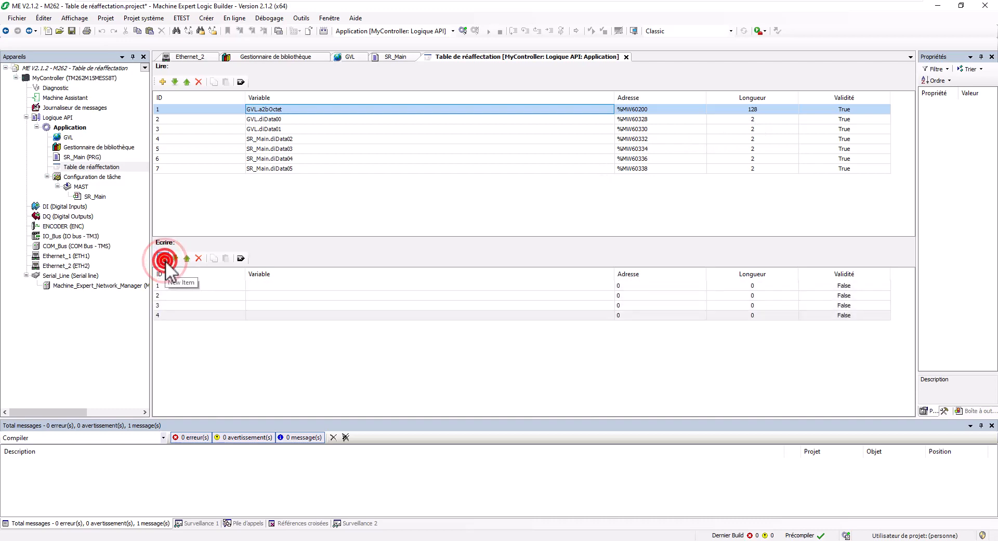
{"action": "left_click", "coordinate": [162, 258]}
{"action": "left_click", "coordinate": [162, 258]}
{"action": "left_click", "coordinate": [163, 258]}
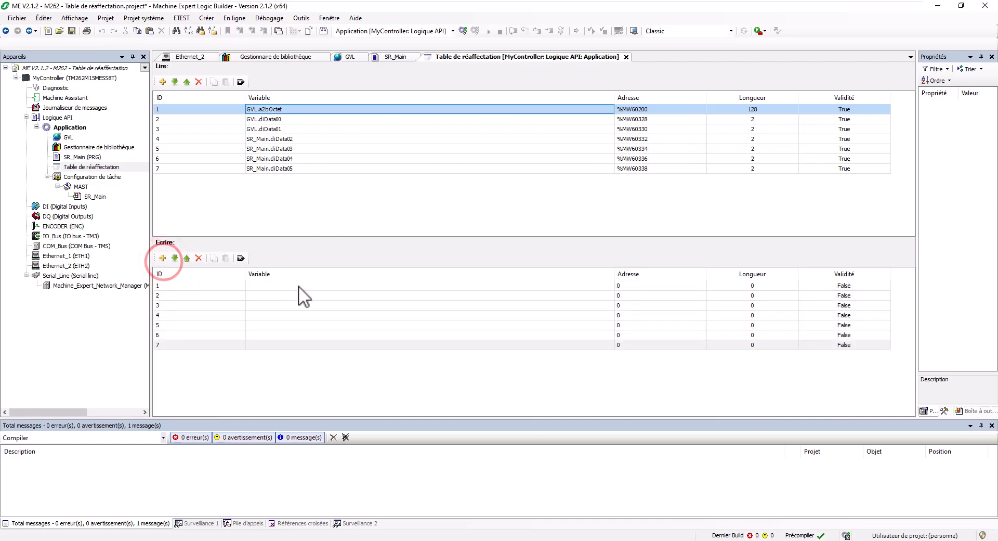
Step: Map GVL.asChaine to write row 1 at %MW62200
{"action": "left_click", "coordinate": [298, 285]}
{"action": "left_click", "coordinate": [298, 285]}
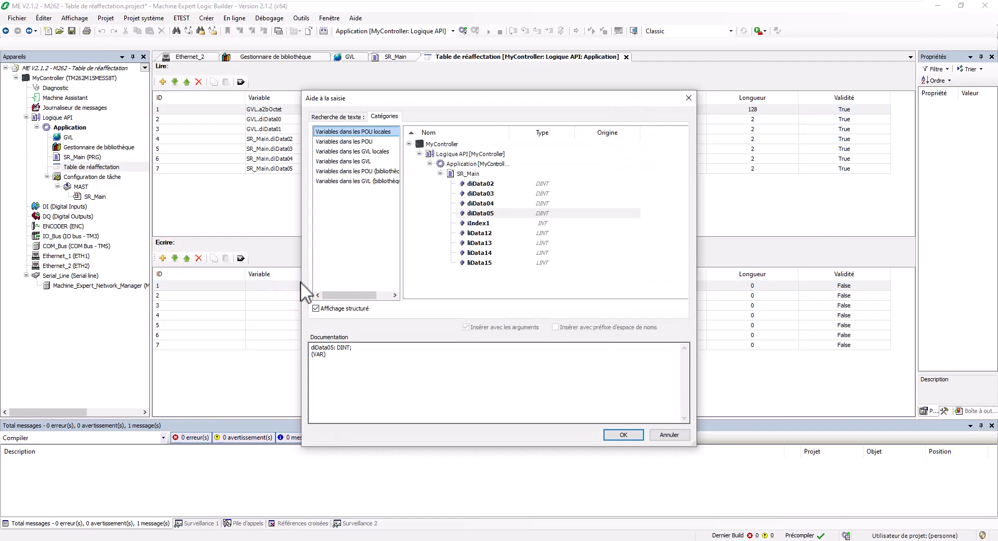
{"action": "left_click", "coordinate": [364, 152]}
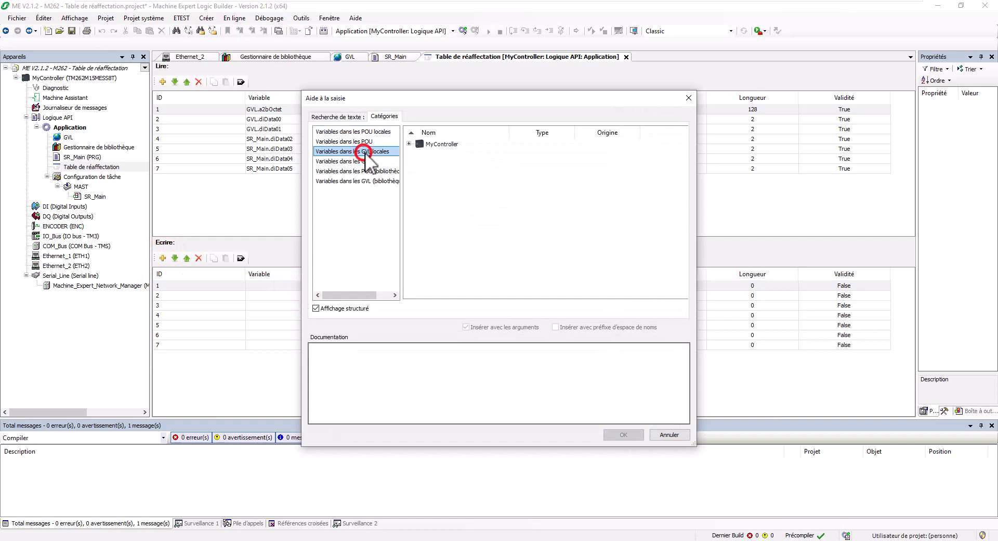
{"action": "left_click", "coordinate": [409, 143]}
{"action": "left_click", "coordinate": [419, 163]}
{"action": "left_click", "coordinate": [430, 173]}
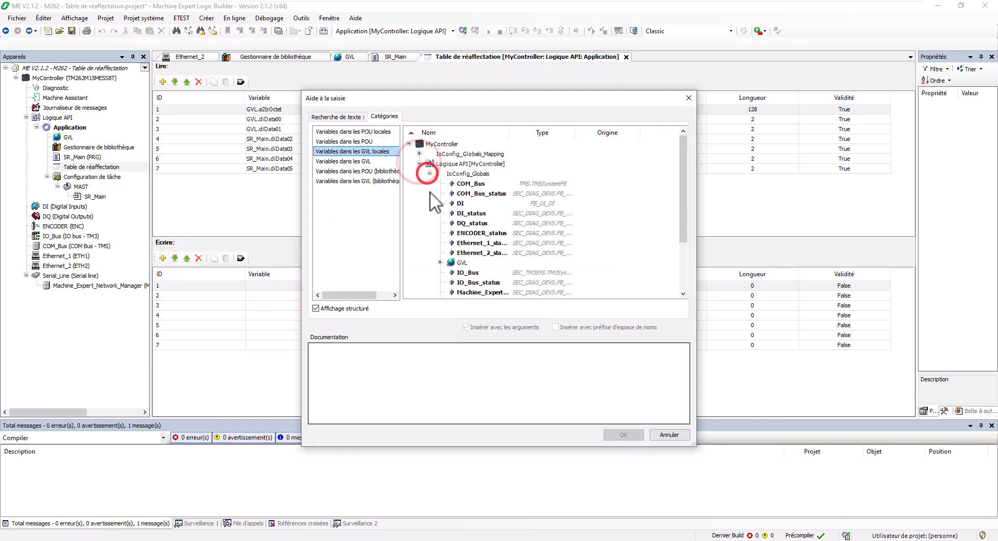
{"action": "left_click", "coordinate": [439, 263]}
{"action": "scroll", "coordinate": [438, 265], "scroll_direction": "down", "scroll_amount": 2}
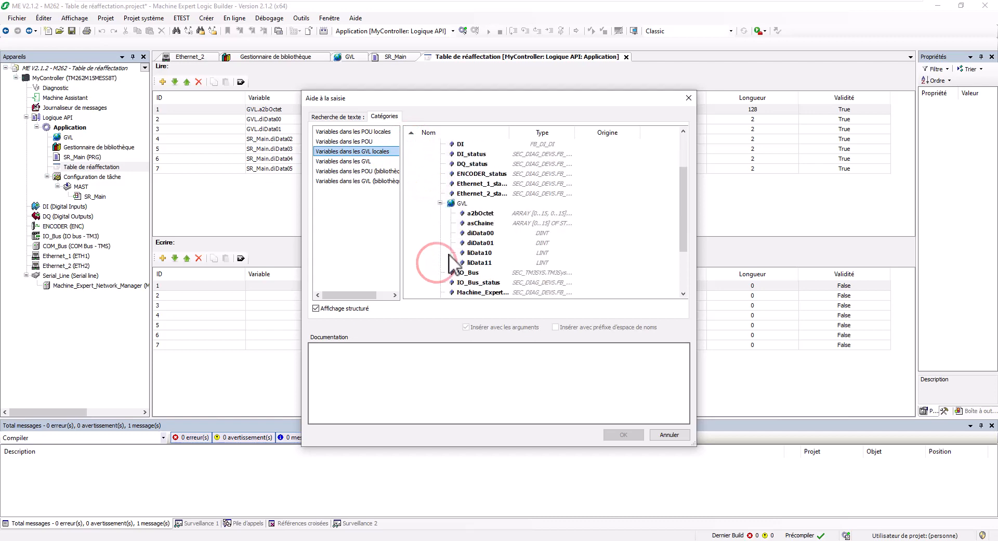
{"action": "double_click", "coordinate": [490, 223]}
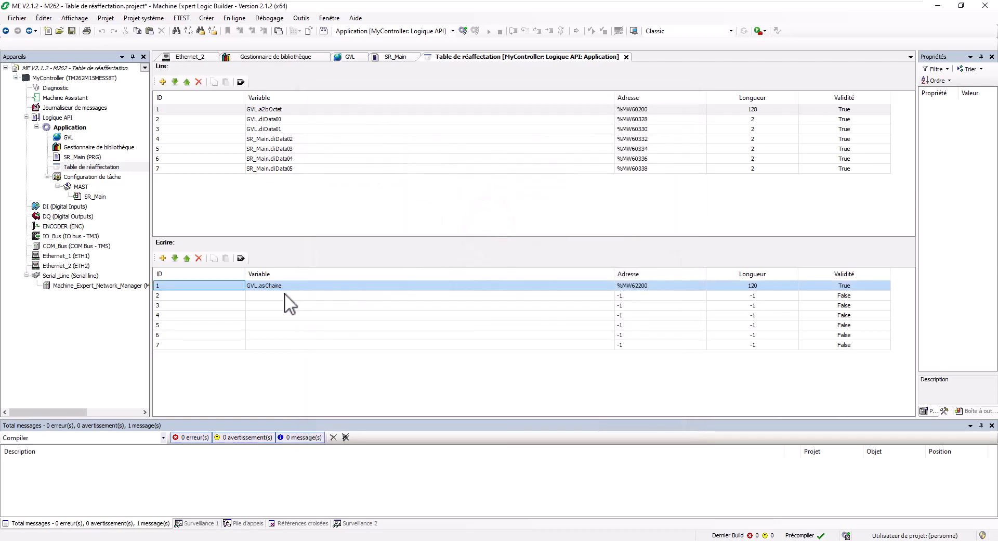
Step: Map GVL.liData10 and GVL.liData11 to write rows 2 and 3
{"action": "double_click", "coordinate": [284, 294]}
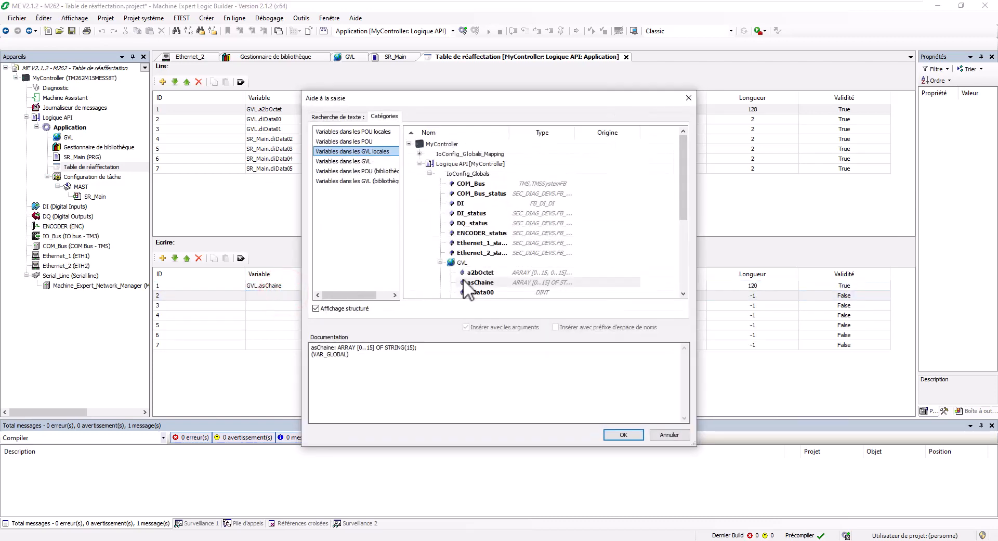
{"action": "scroll", "coordinate": [463, 278], "scroll_direction": "down", "scroll_amount": 1}
{"action": "double_click", "coordinate": [479, 282]}
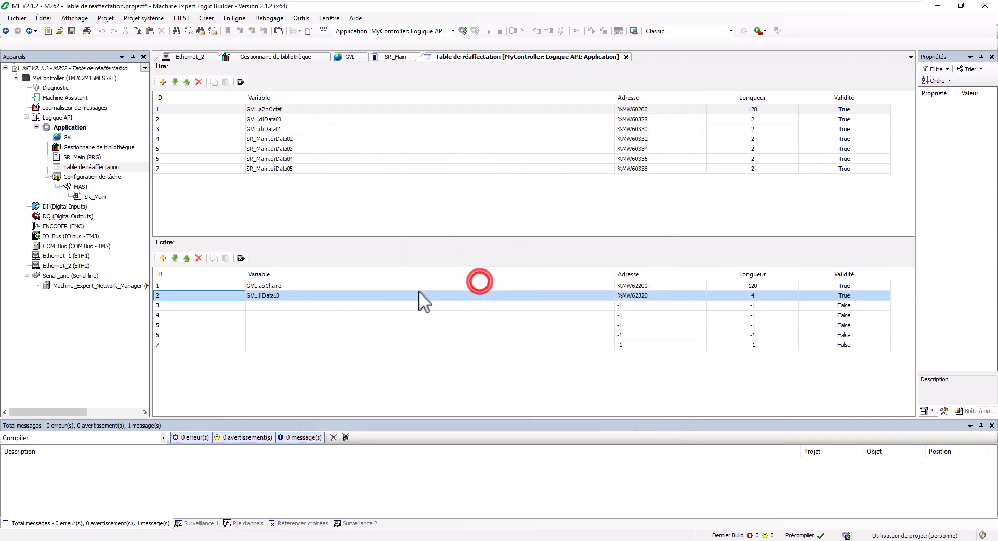
{"action": "double_click", "coordinate": [301, 308]}
{"action": "scroll", "coordinate": [491, 281], "scroll_direction": "down", "scroll_amount": 1}
{"action": "double_click", "coordinate": [479, 281]}
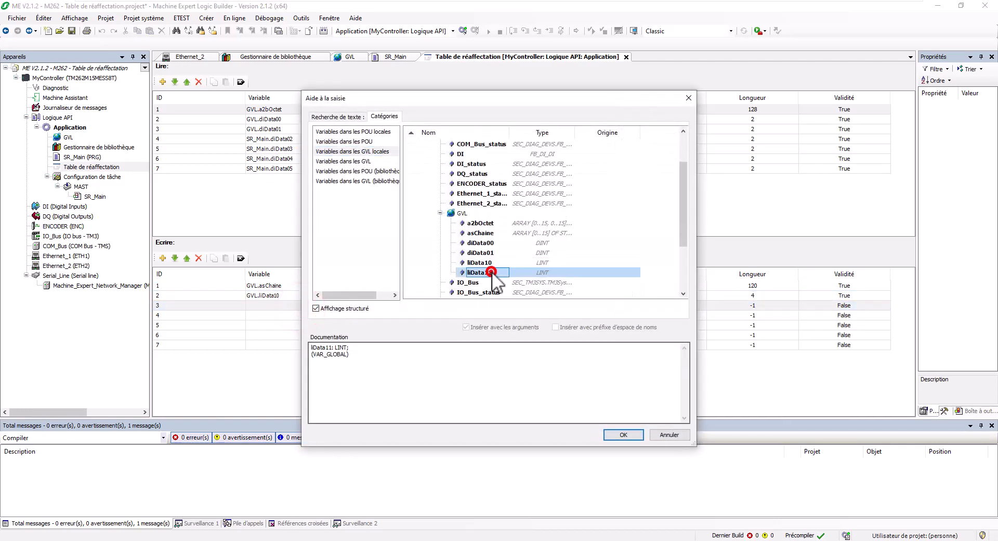
Step: Map SR_Main.liData12 from the local POU variables to write row 4
{"action": "double_click", "coordinate": [279, 316]}
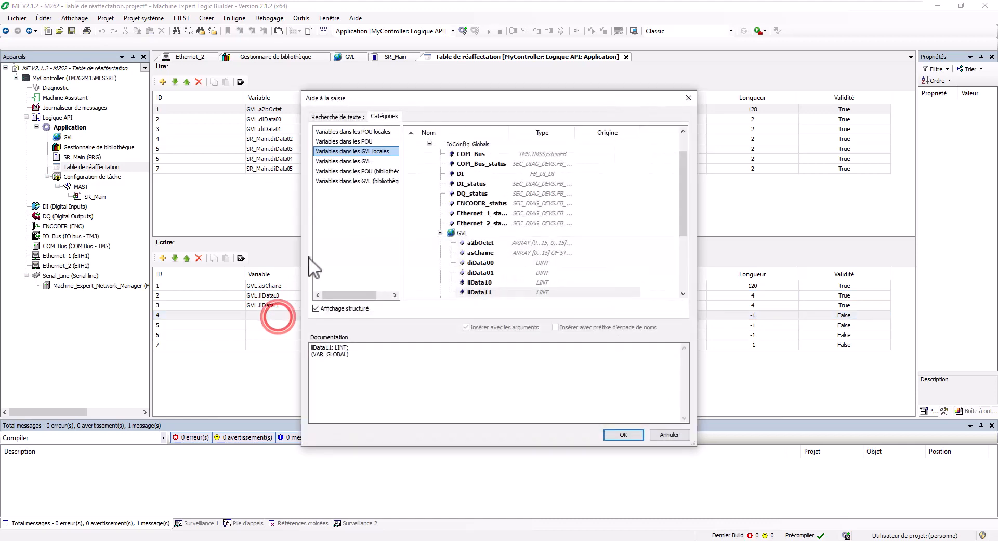
{"action": "left_click", "coordinate": [370, 131]}
{"action": "left_click", "coordinate": [409, 143]}
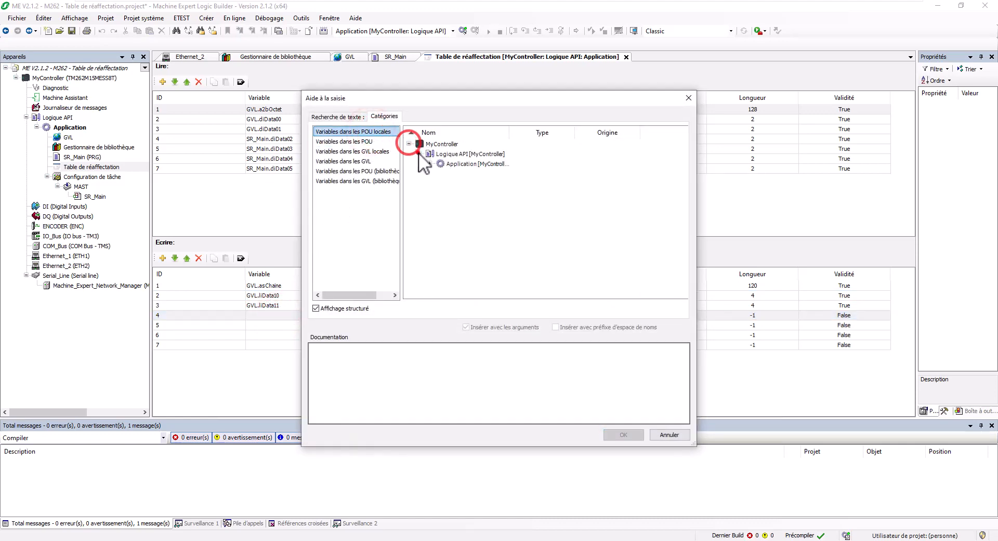
{"action": "left_click", "coordinate": [429, 155]}
{"action": "left_click", "coordinate": [430, 164]}
{"action": "left_click", "coordinate": [440, 173]}
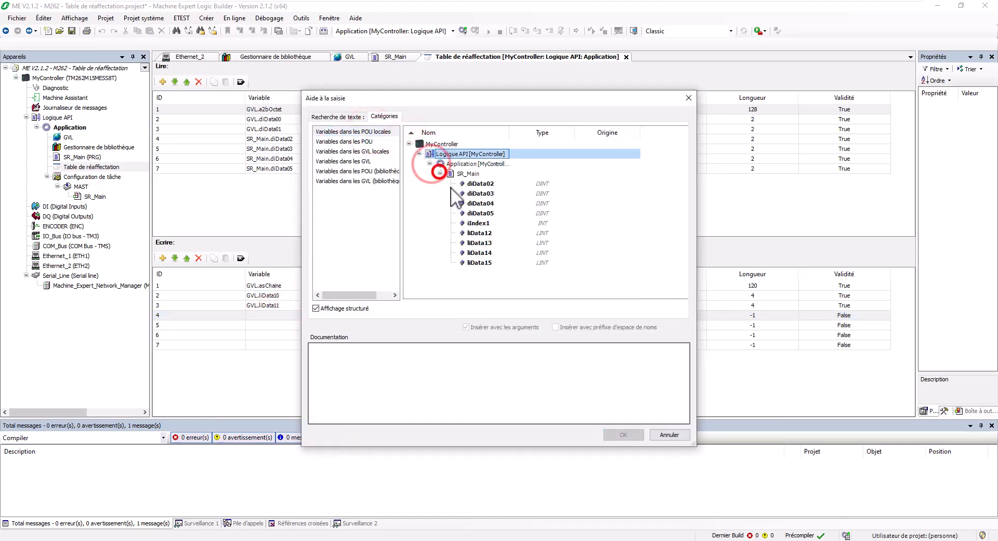
{"action": "double_click", "coordinate": [478, 233]}
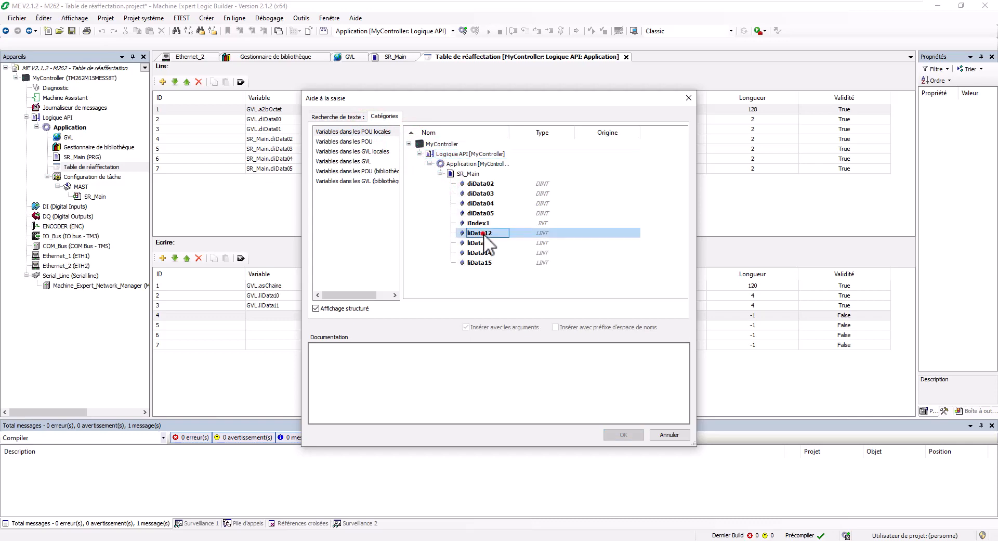
Step: Map SR_Main.liData13, liData14 and liData15 to write rows 5–7, ending at %MW62340
{"action": "left_click", "coordinate": [302, 325]}
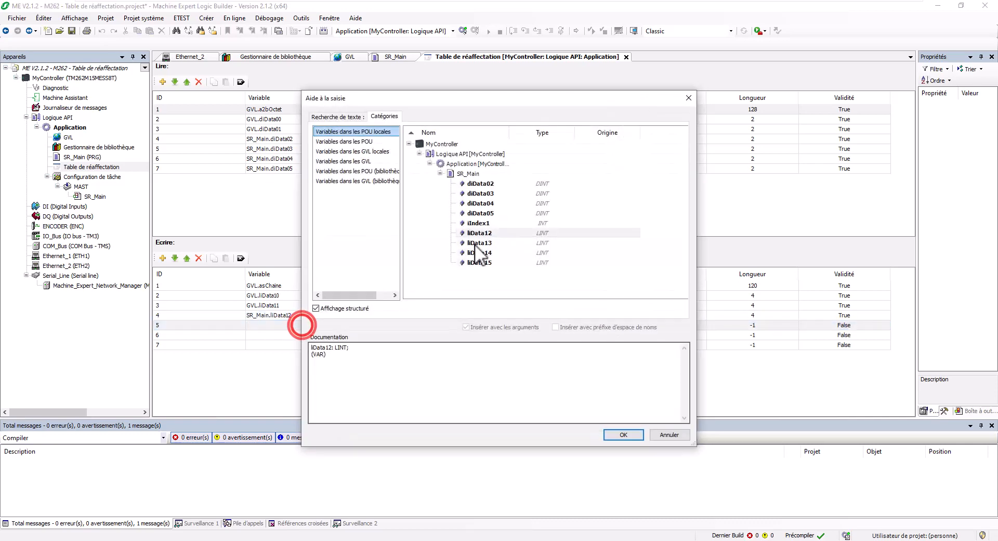
{"action": "double_click", "coordinate": [475, 244]}
{"action": "left_click", "coordinate": [289, 334]}
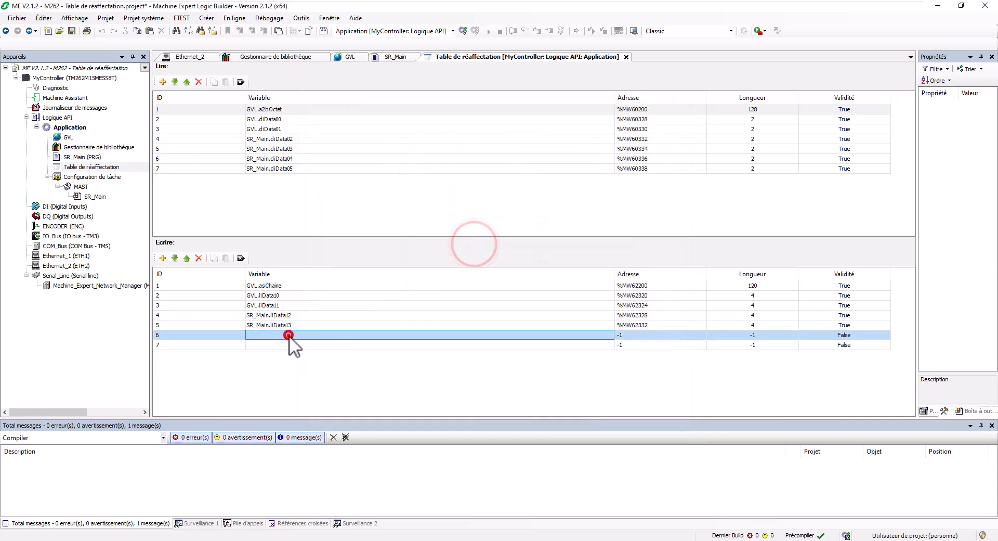
{"action": "left_click", "coordinate": [289, 335]}
{"action": "left_click", "coordinate": [475, 252]}
{"action": "double_click", "coordinate": [475, 253]}
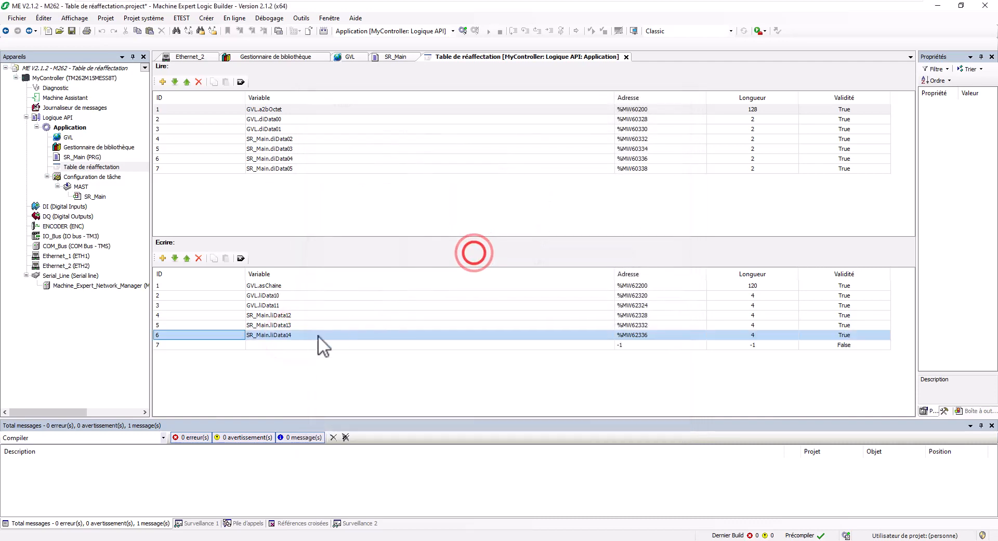
{"action": "left_click", "coordinate": [292, 346]}
{"action": "left_click", "coordinate": [291, 346]}
{"action": "double_click", "coordinate": [474, 263]}
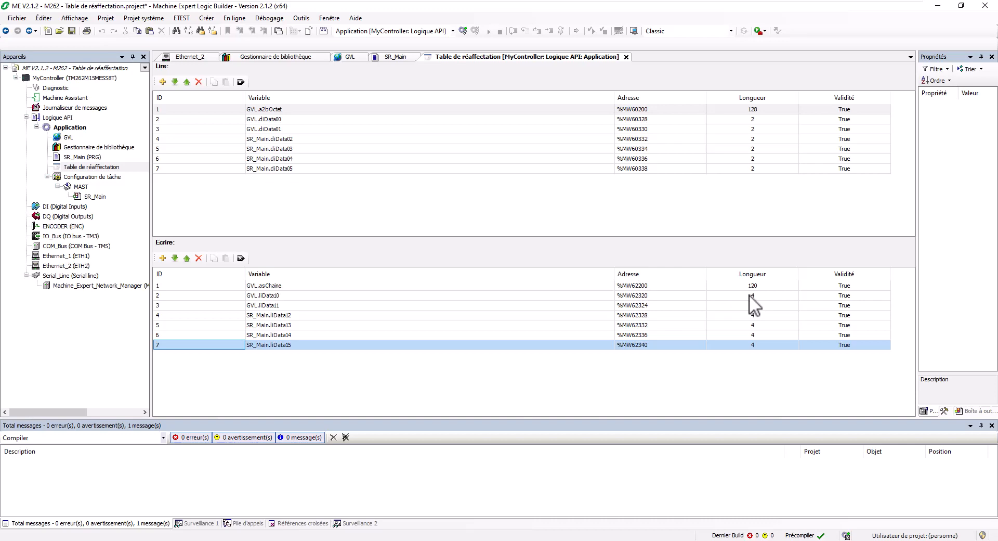
{"action": "left_click", "coordinate": [285, 285]}
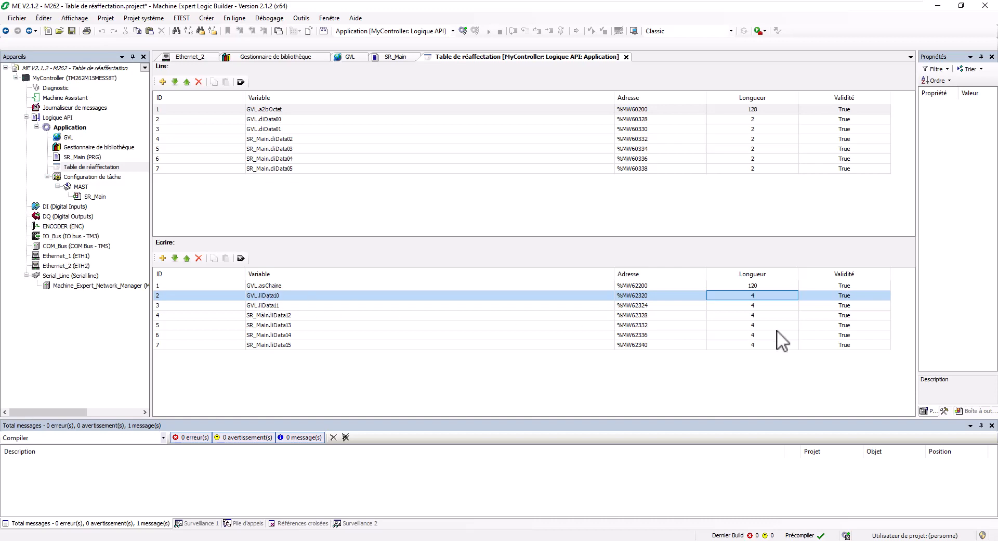
Step: Inspect the GVL.diData00 read entry's variable, length and validity
{"action": "left_click", "coordinate": [849, 109]}
{"action": "left_click", "coordinate": [849, 119]}
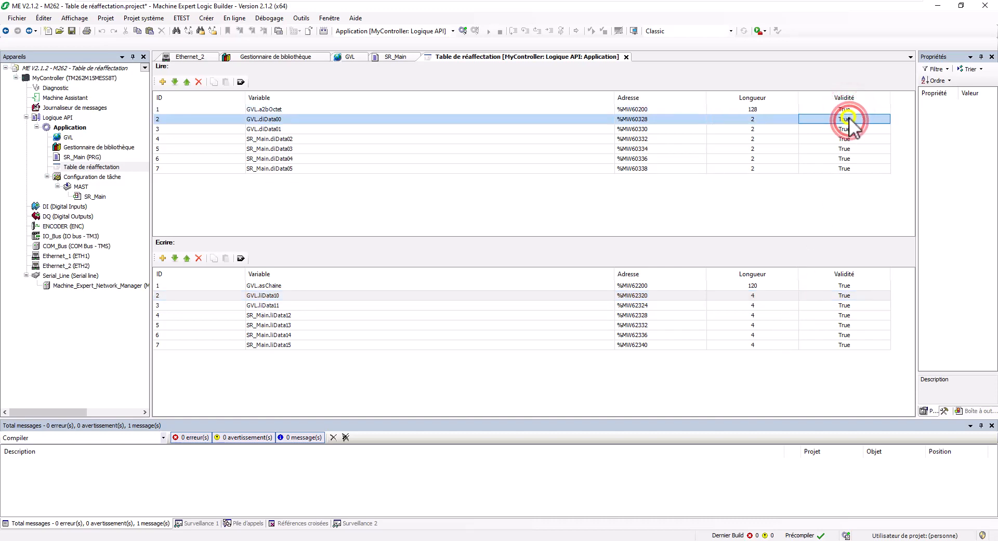
{"action": "left_click", "coordinate": [204, 118]}
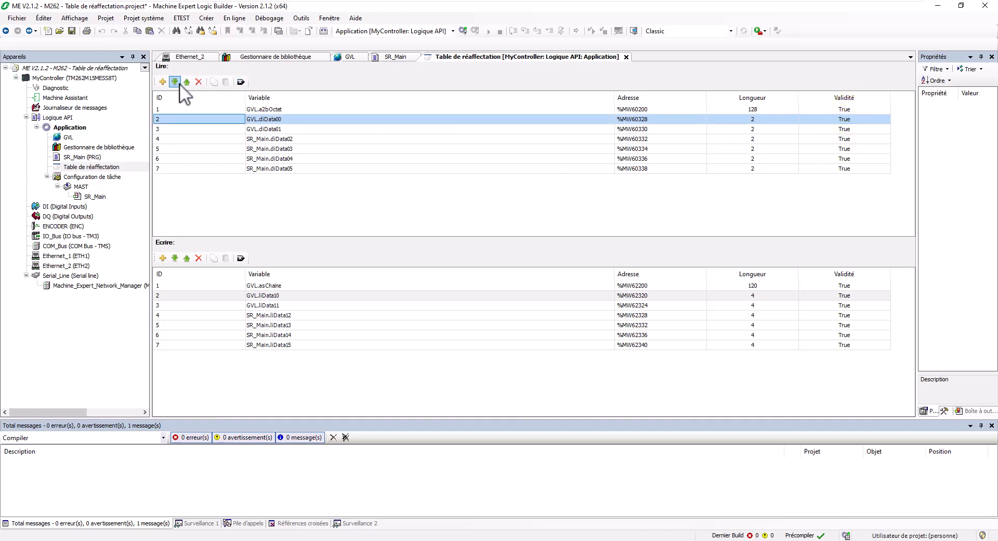
{"action": "double_click", "coordinate": [266, 116]}
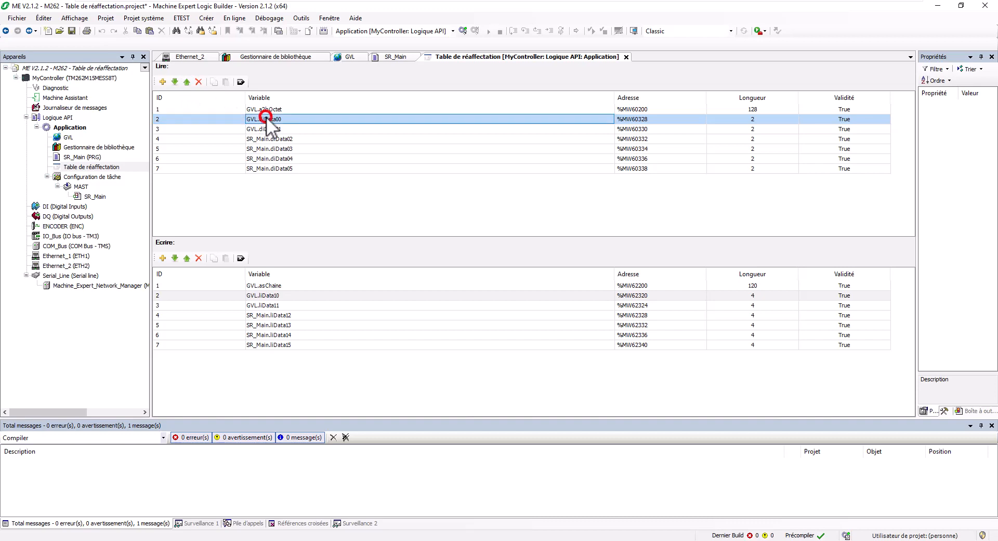
{"action": "key", "text": "Escape"}
{"action": "left_click", "coordinate": [757, 119]}
{"action": "left_click", "coordinate": [826, 120]}
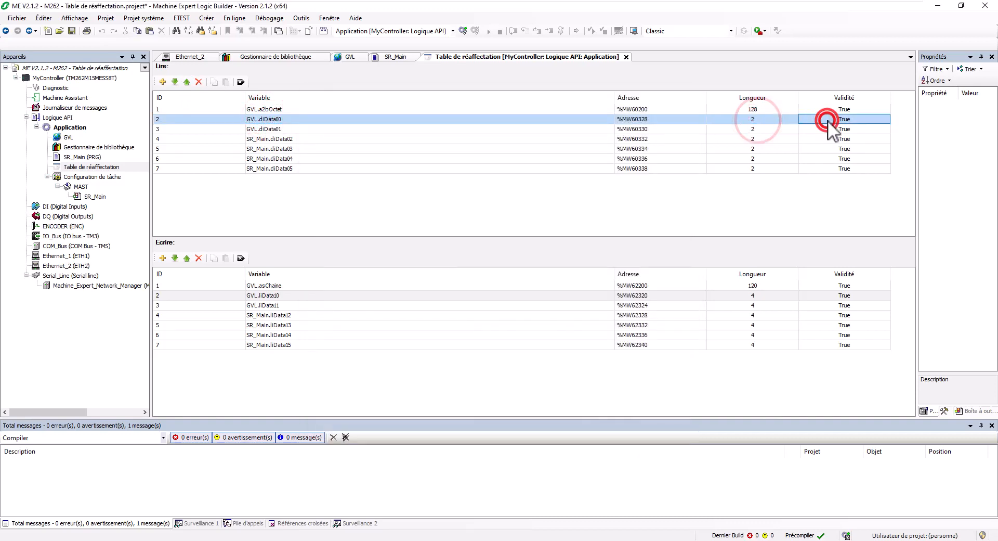
Step: Delete GVL.diData00 and move a new empty entry up into row 2
{"action": "left_click", "coordinate": [198, 82]}
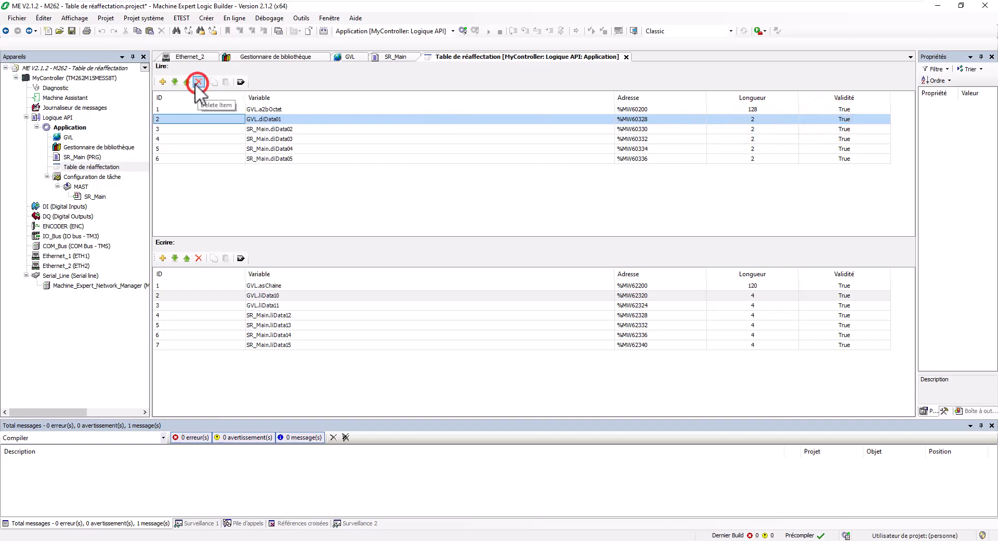
{"action": "left_click", "coordinate": [163, 82]}
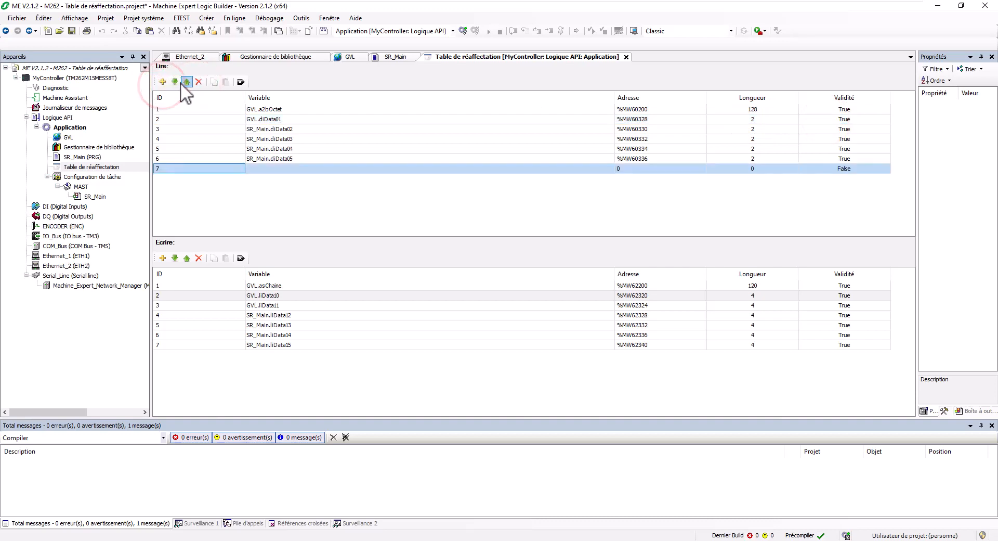
{"action": "left_click", "coordinate": [185, 82]}
{"action": "left_click", "coordinate": [185, 82]}
{"action": "left_click", "coordinate": [186, 82]}
{"action": "left_click", "coordinate": [186, 83]}
{"action": "left_click", "coordinate": [186, 82]}
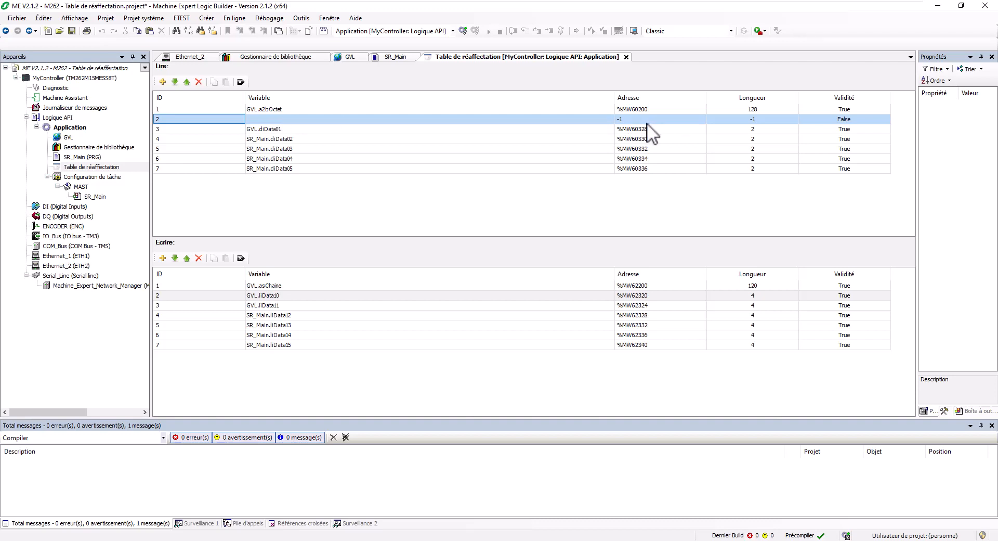
Step: Map GVL.diData00 back to read row 2 at %MW60328, then open MyController's device settings
{"action": "double_click", "coordinate": [372, 118]}
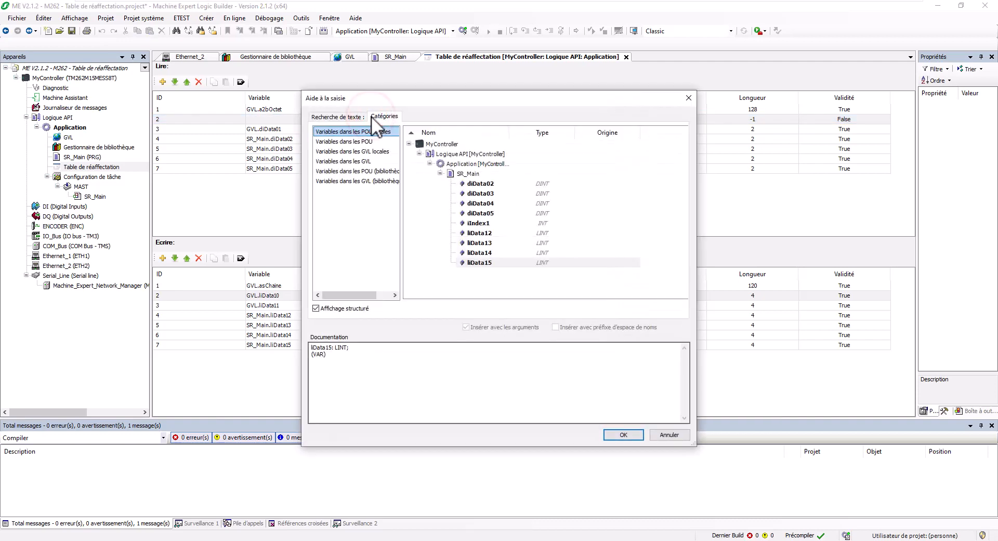
{"action": "left_click", "coordinate": [367, 151]}
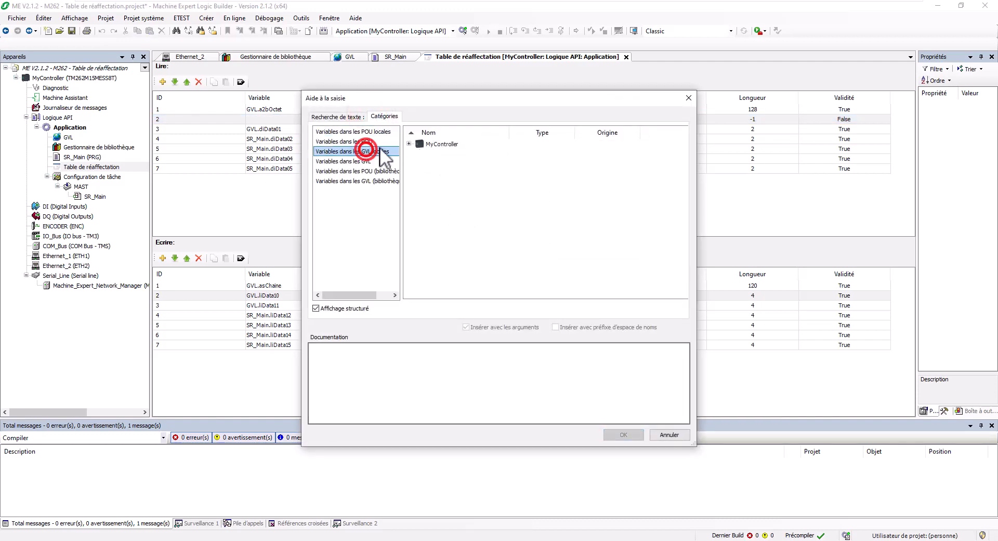
{"action": "left_click", "coordinate": [409, 144]}
{"action": "left_click", "coordinate": [430, 173]}
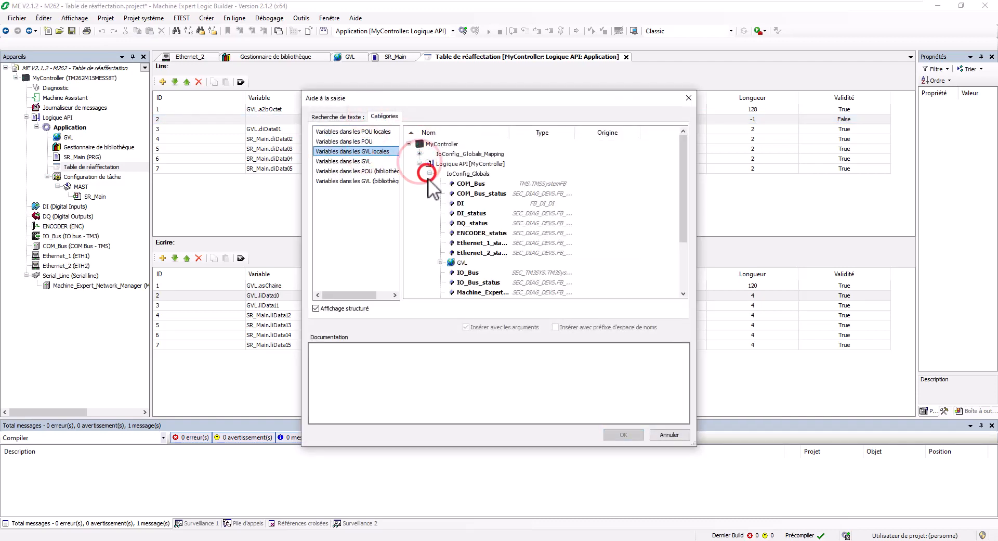
{"action": "left_click", "coordinate": [437, 262]}
{"action": "scroll", "coordinate": [442, 250], "scroll_direction": "down", "scroll_amount": 3}
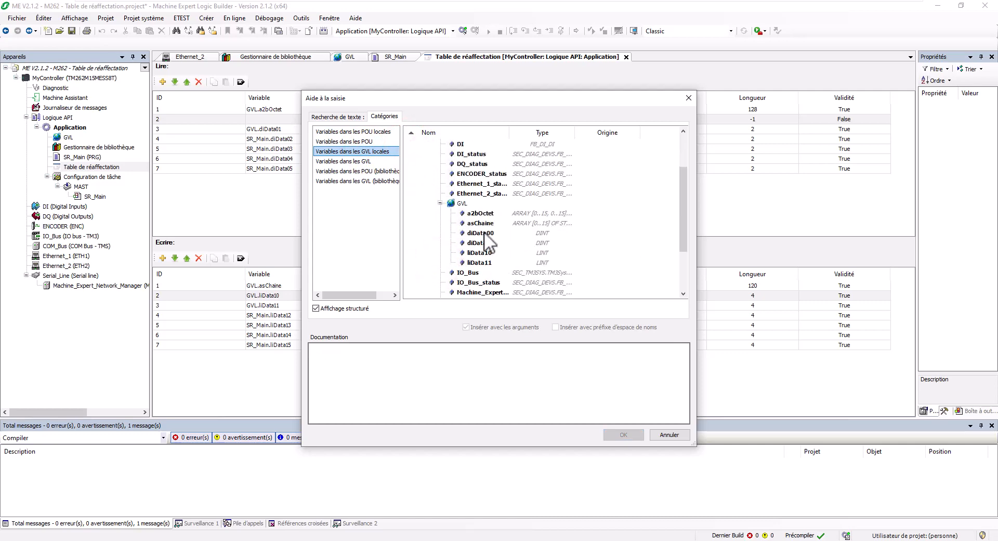
{"action": "double_click", "coordinate": [481, 294]}
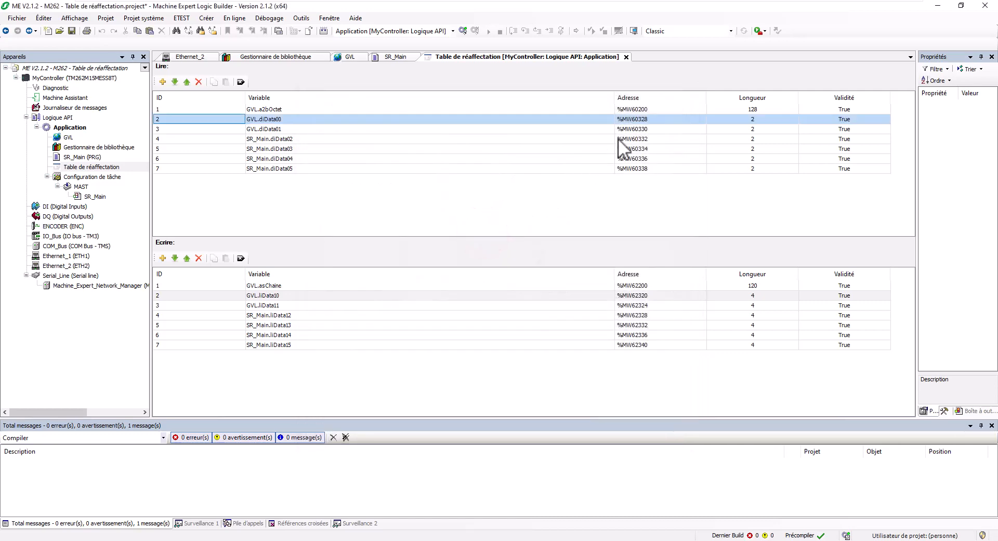
{"action": "left_click", "coordinate": [644, 119]}
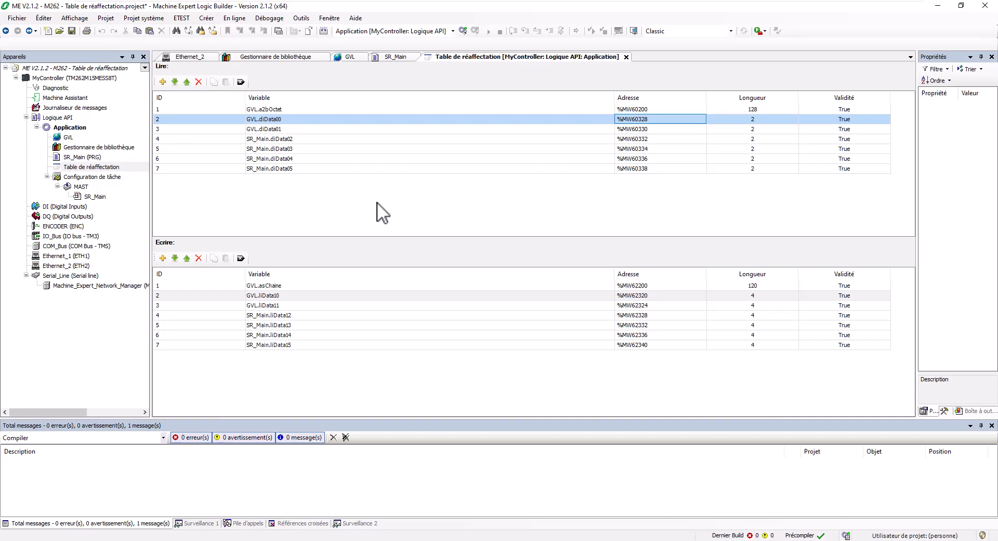
{"action": "left_click", "coordinate": [81, 77]}
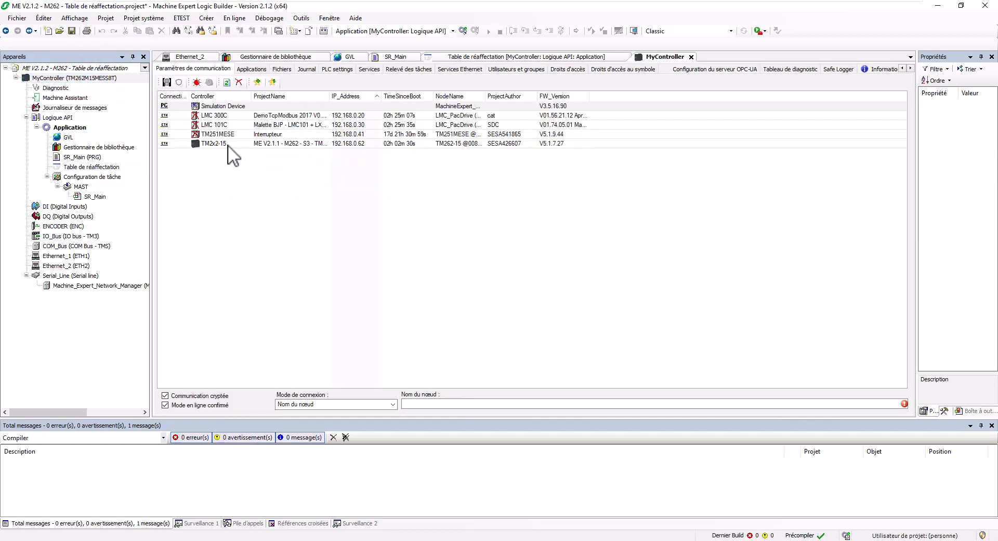
Step: Set the connection mode to Adresse IP (Fast TCP), targeting the TM2x2-15 controller
{"action": "left_click", "coordinate": [228, 144]}
{"action": "left_click", "coordinate": [339, 404]}
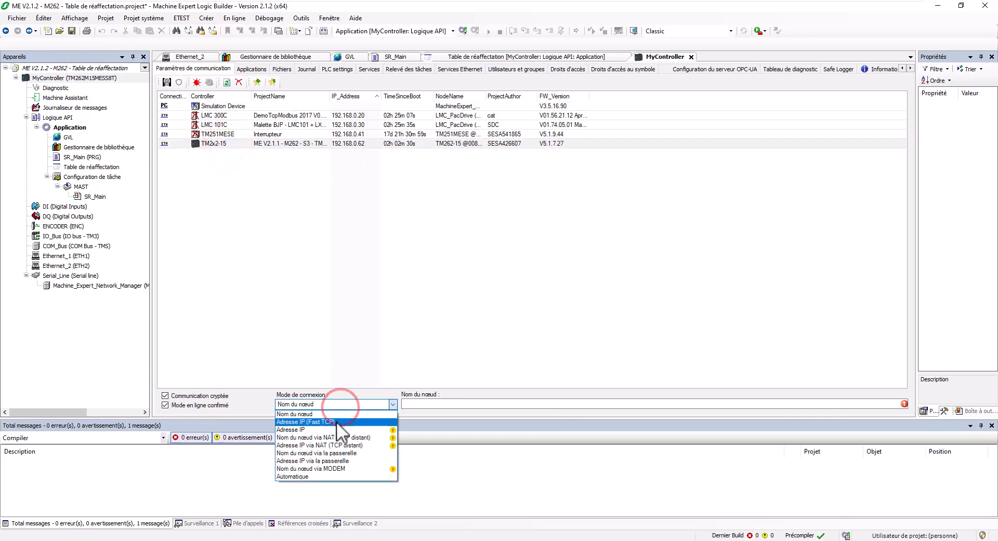
{"action": "left_click", "coordinate": [336, 421]}
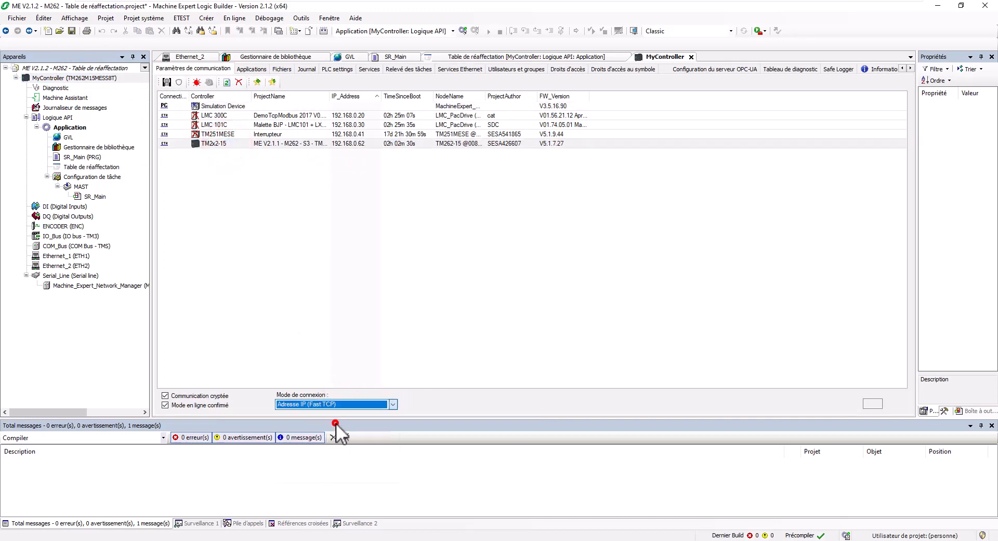
{"action": "left_click", "coordinate": [275, 143]}
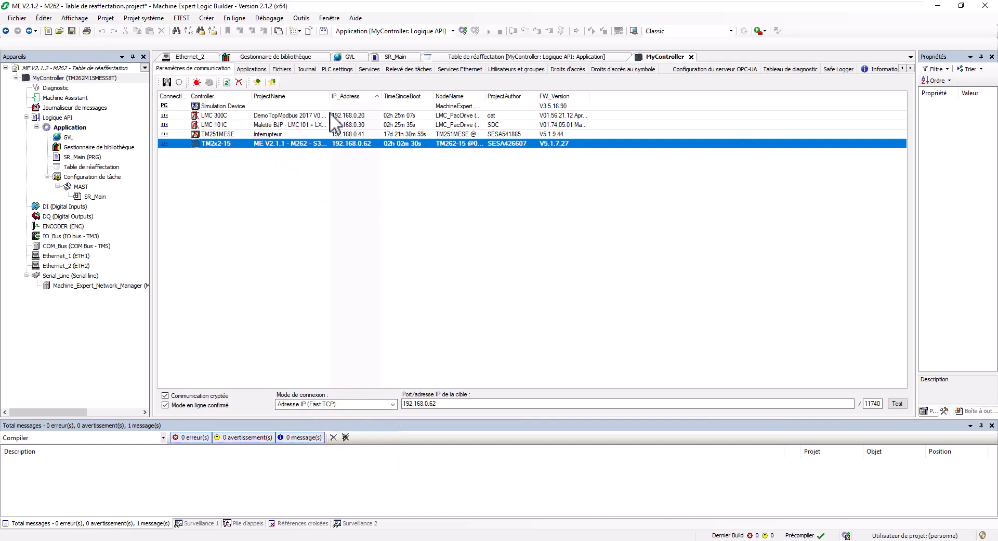
Step: Log in to the controller with the user credentials, accepting the warnings, and replace its application
{"action": "left_click", "coordinate": [462, 31]}
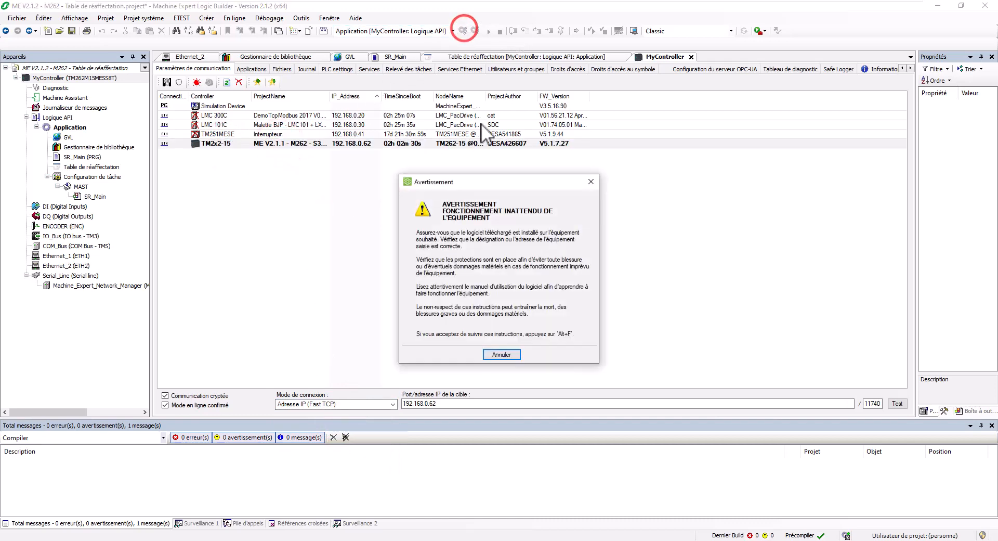
{"action": "left_click", "coordinate": [502, 253]}
{"action": "key", "text": "alt+f"}
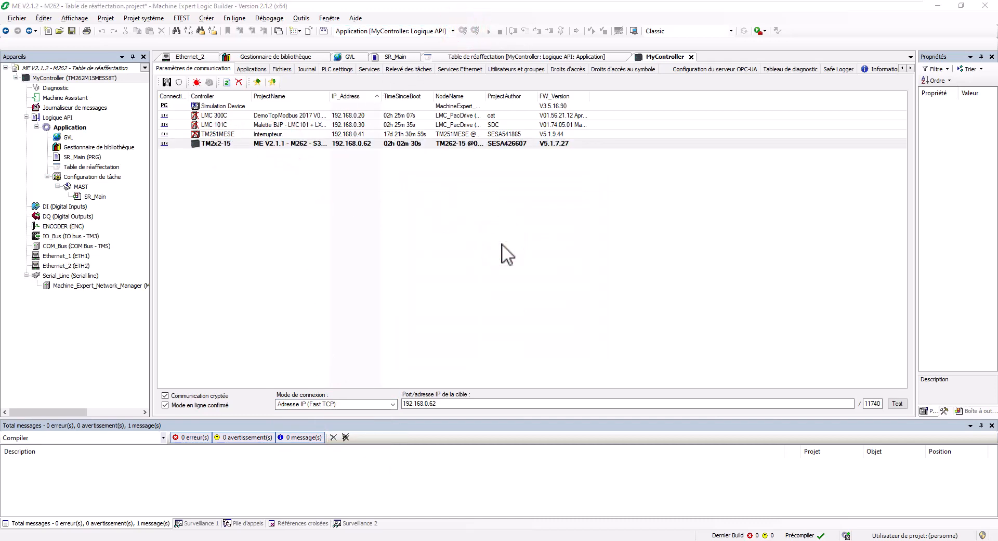
{"action": "key", "text": "Tab"}
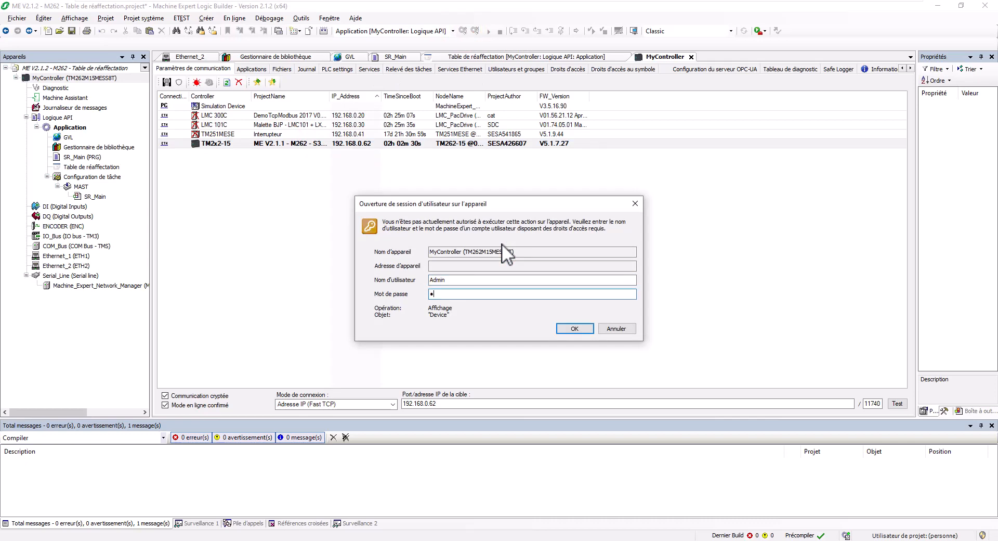
{"action": "key", "text": "Return"}
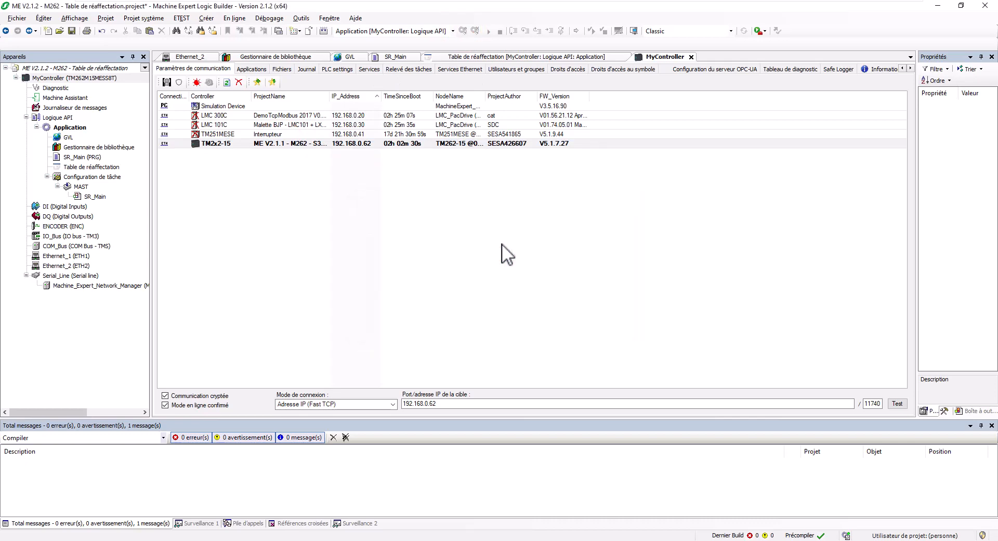
{"action": "left_click", "coordinate": [520, 314]}
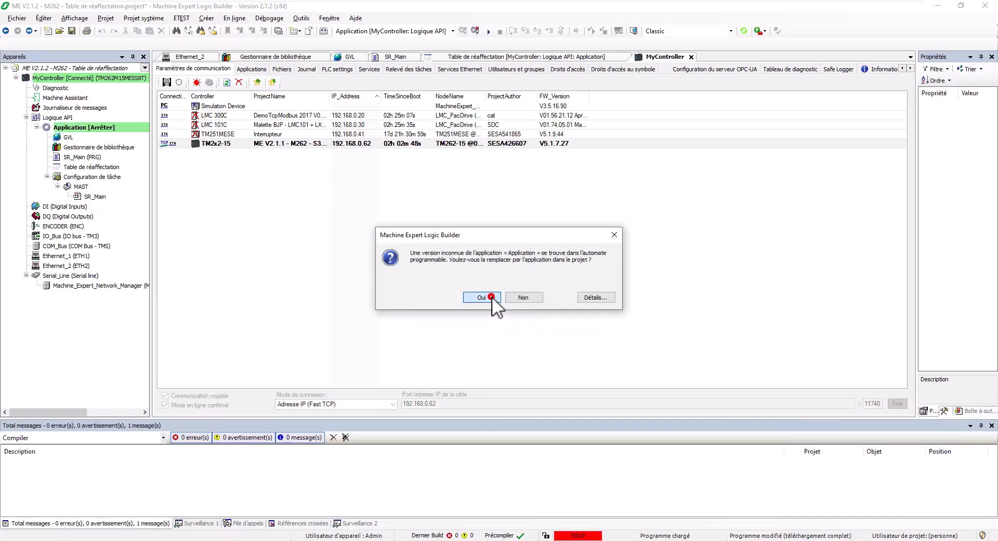
{"action": "left_click", "coordinate": [491, 297]}
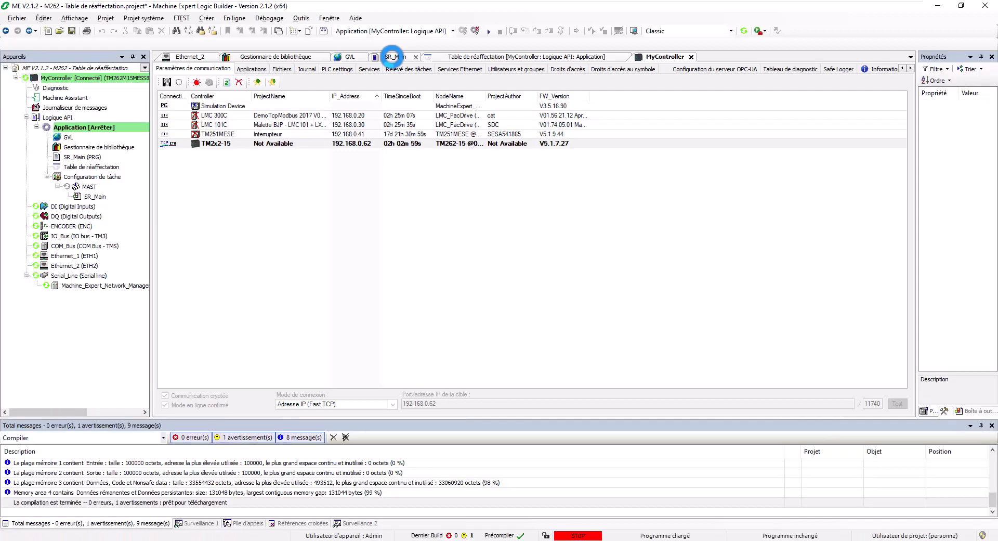
Step: Open the SR_Main monitoring view and start the application on the controller
{"action": "left_click", "coordinate": [392, 57]}
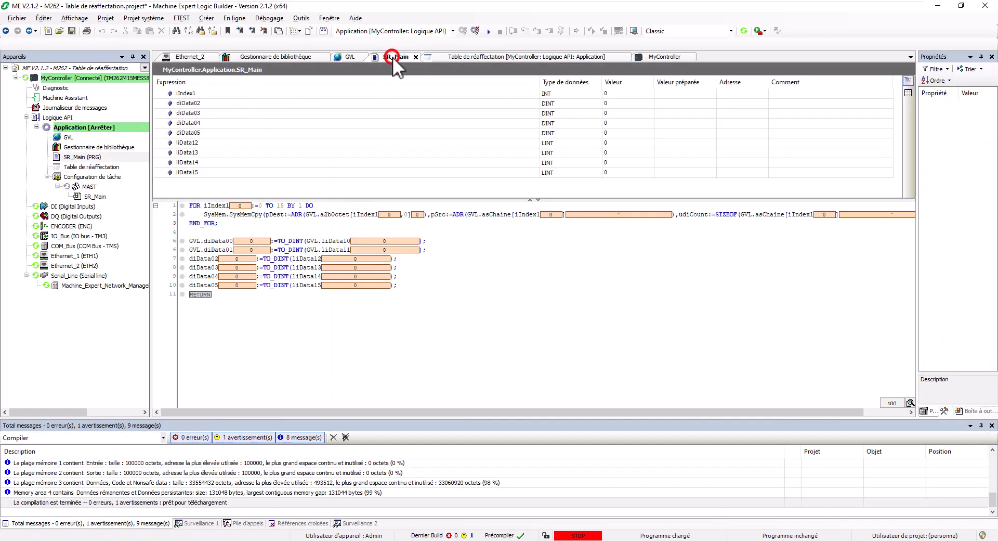
{"action": "left_click", "coordinate": [489, 31]}
{"action": "left_click", "coordinate": [529, 311]}
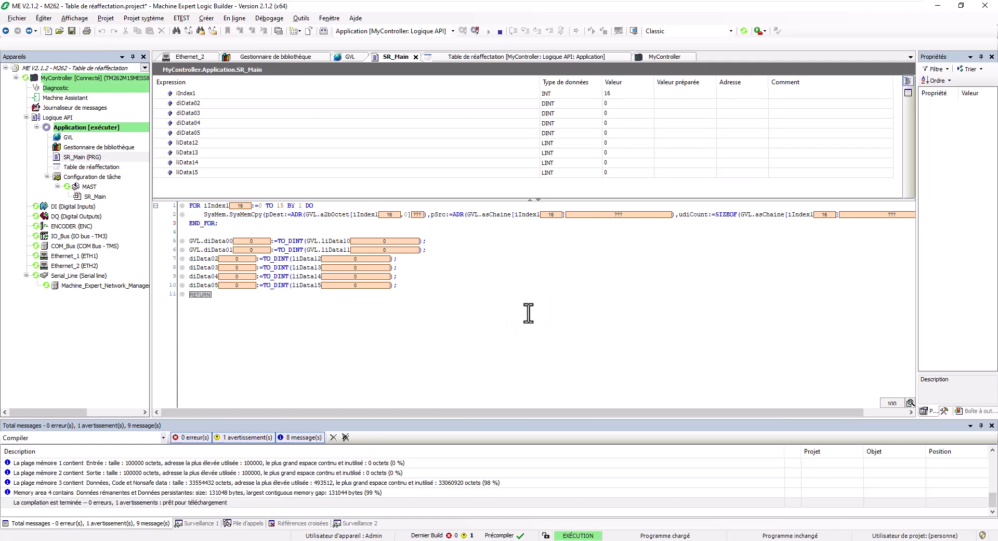
Step: Prepare the value 12 for liData12 and write it to the controller with Ctrl+F7
{"action": "double_click", "coordinate": [675, 143]}
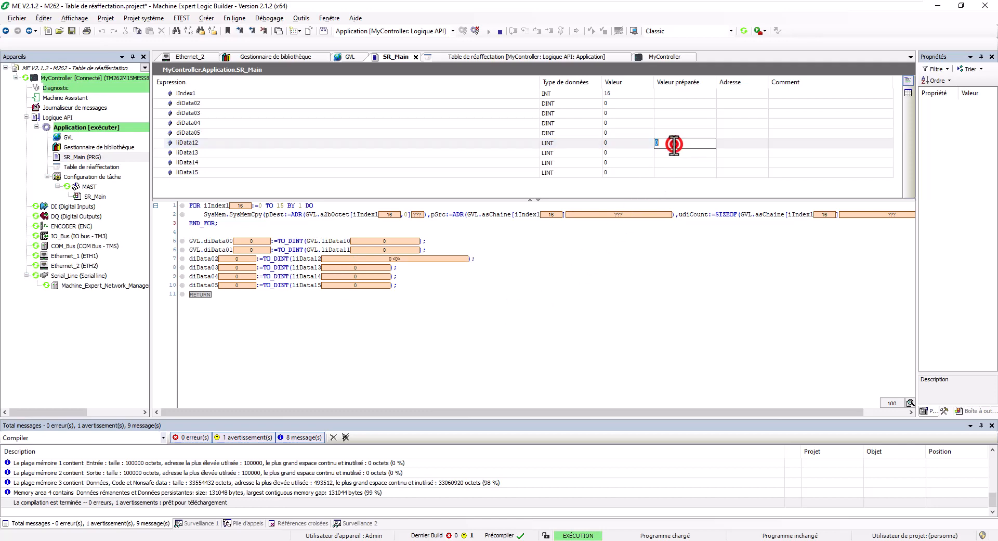
{"action": "type", "text": "12"}
{"action": "key", "text": "Return"}
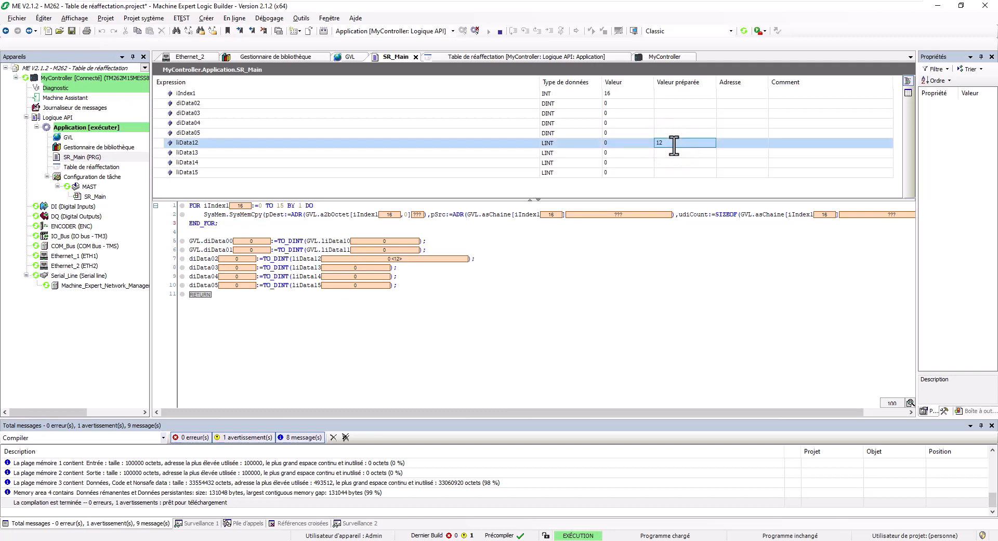
{"action": "key", "text": "ctrl+F7"}
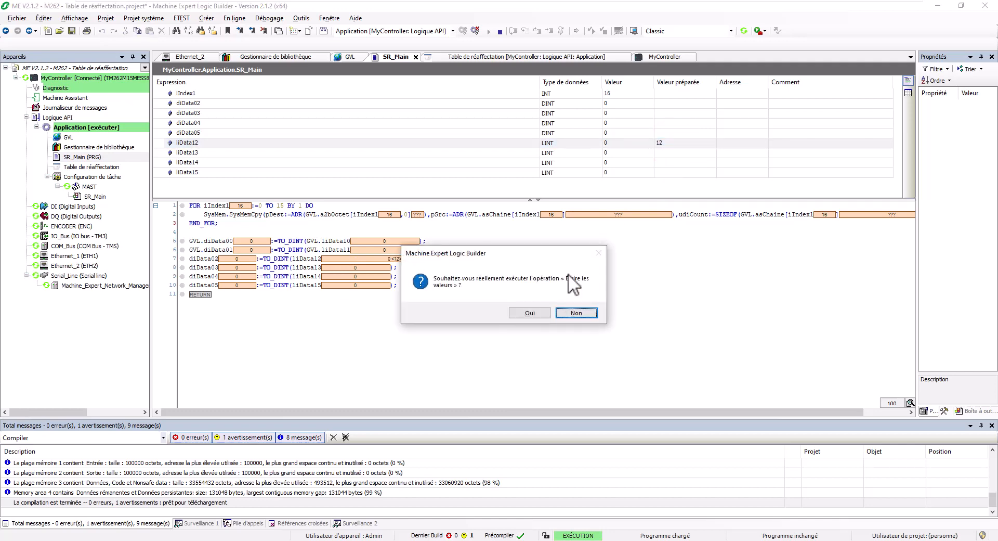
{"action": "left_click", "coordinate": [536, 311]}
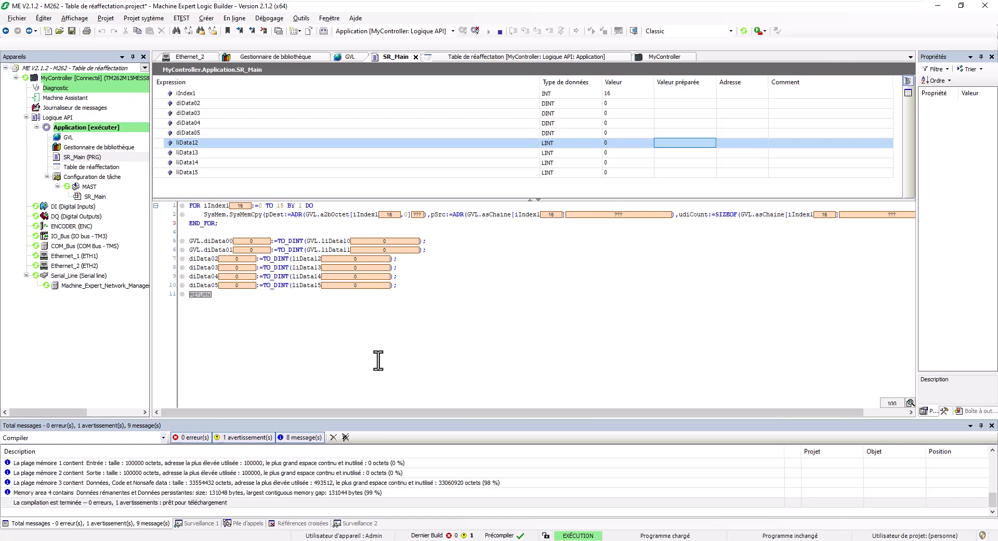
{"action": "left_click", "coordinate": [389, 540]}
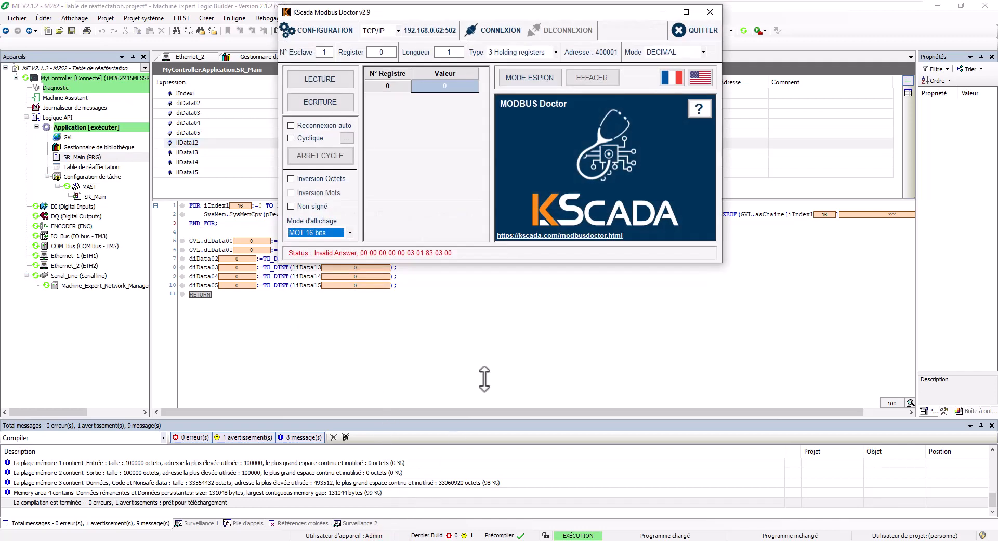
{"action": "left_click", "coordinate": [686, 12]}
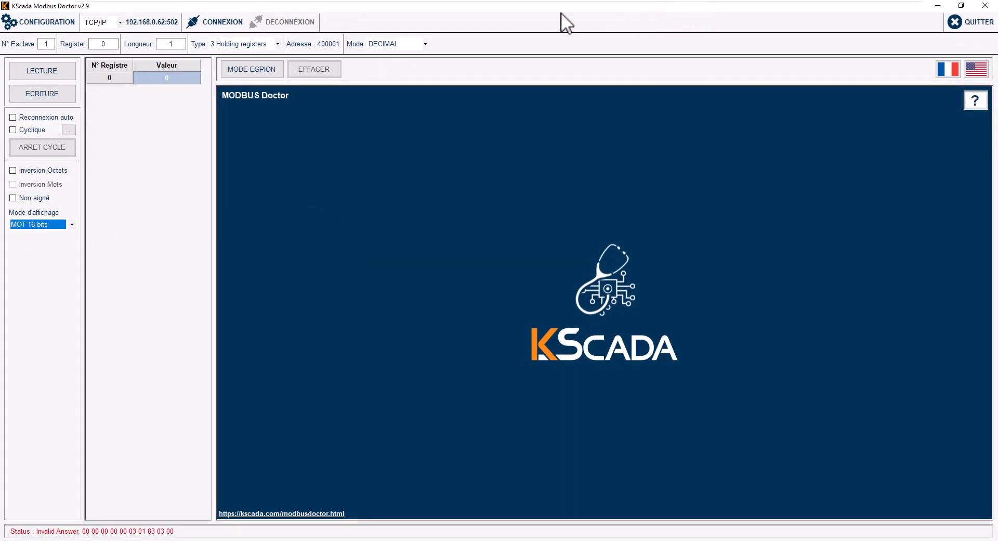
{"action": "left_click", "coordinate": [34, 21]}
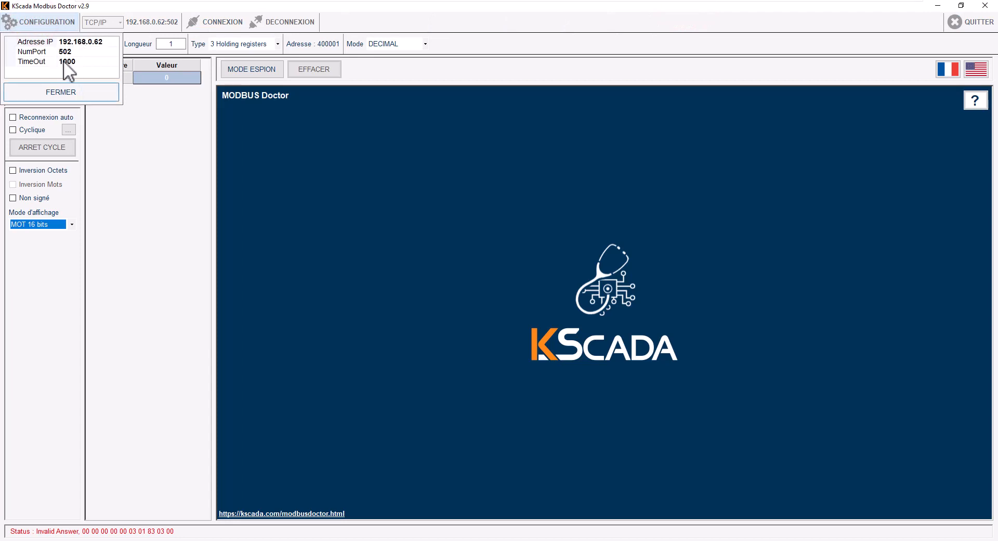
{"action": "left_click", "coordinate": [80, 89]}
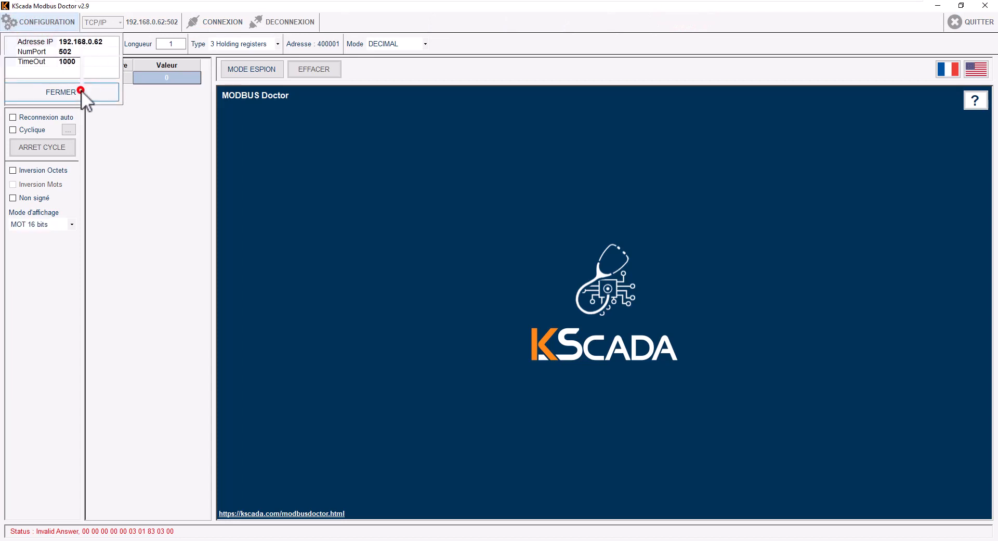
Step: Connect to 192.168.0.62, keep Holding registers and DECIMAL mode, and read register 0
{"action": "left_click", "coordinate": [204, 20]}
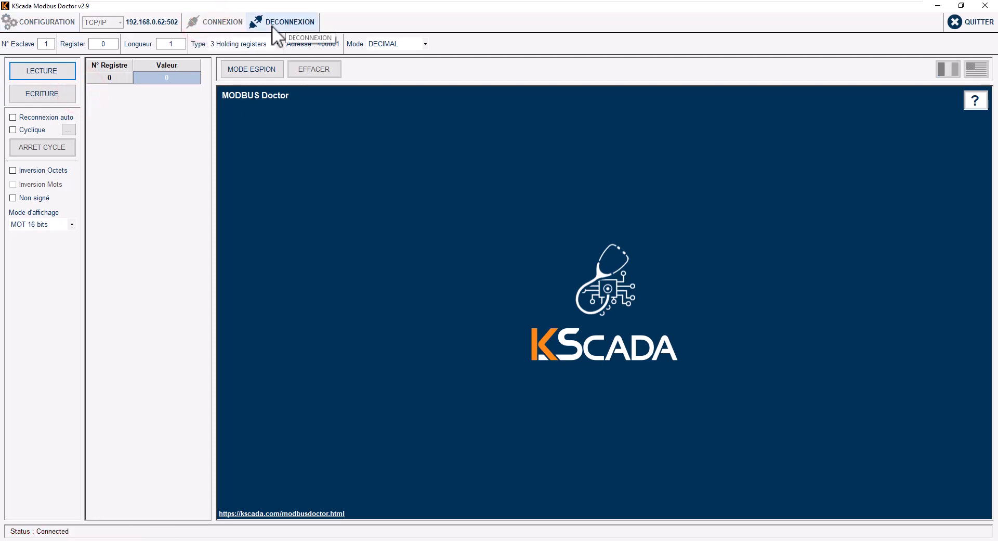
{"action": "left_click", "coordinate": [173, 44]}
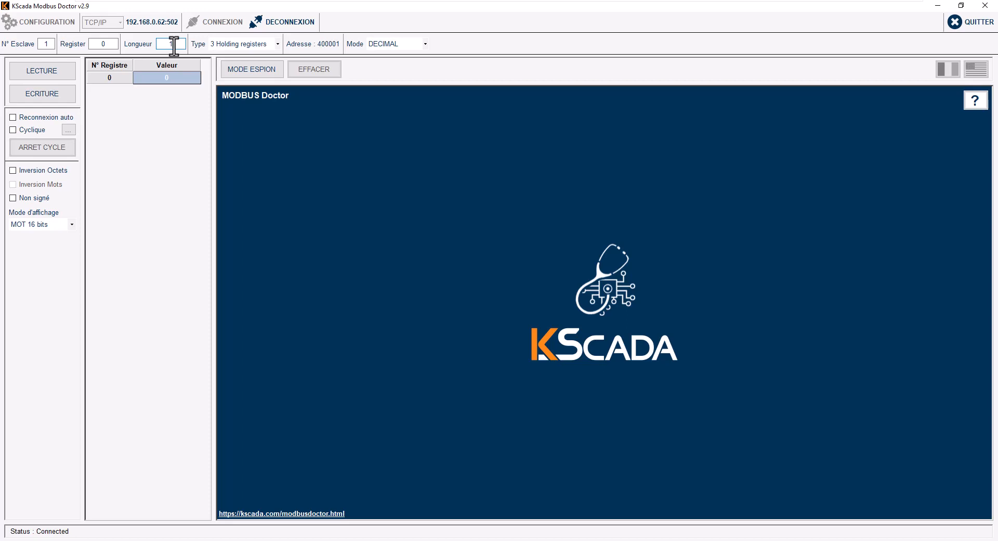
{"action": "left_click", "coordinate": [232, 44]}
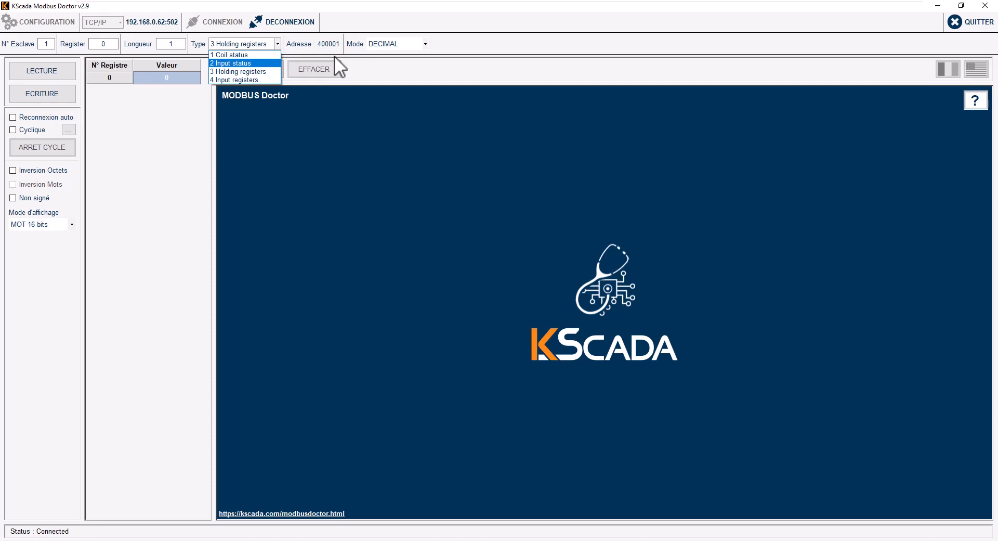
{"action": "left_click", "coordinate": [309, 48]}
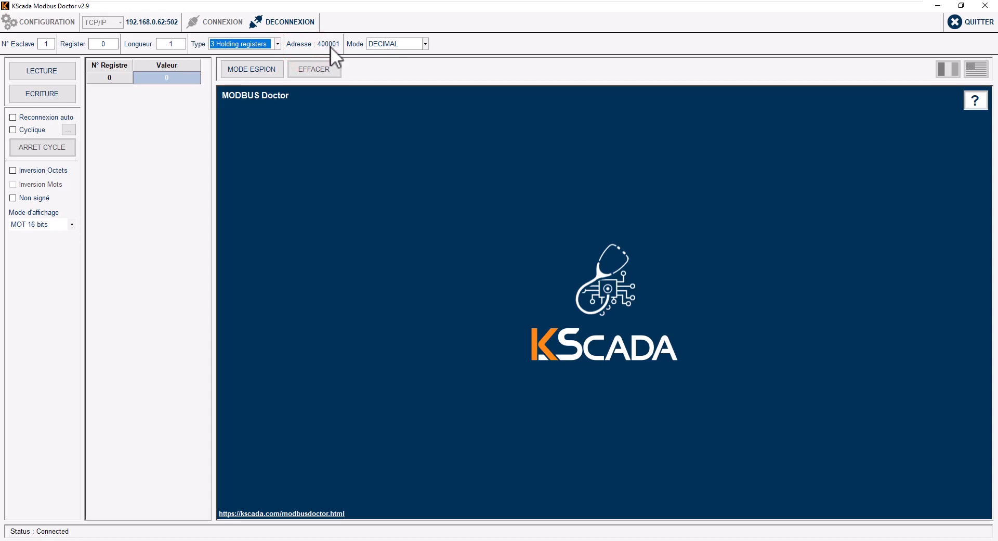
{"action": "left_click", "coordinate": [422, 44]}
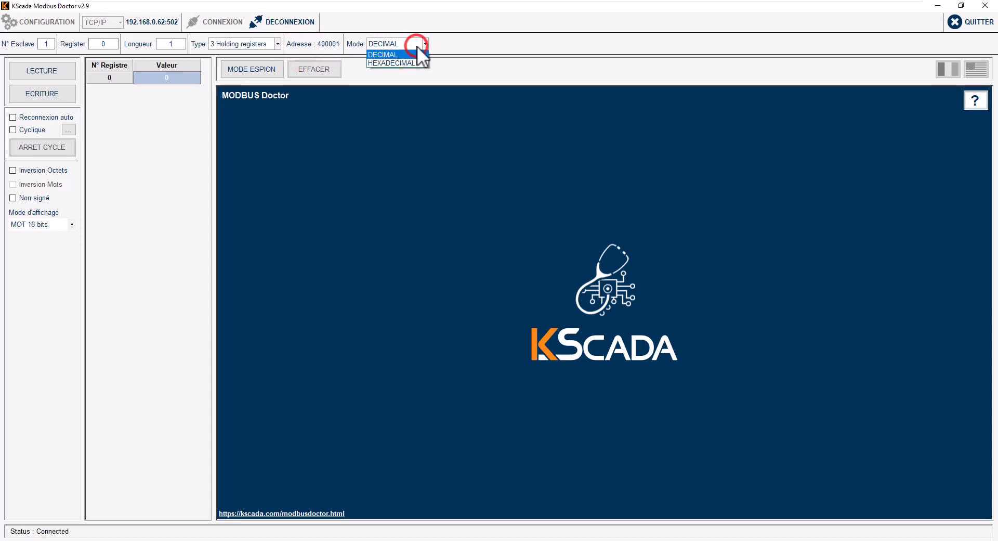
{"action": "left_click", "coordinate": [454, 45]}
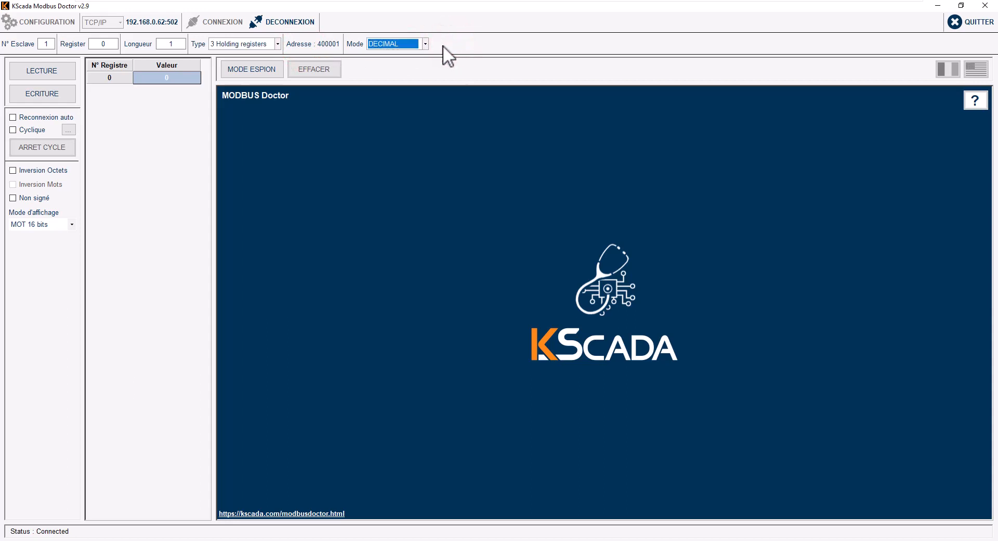
{"action": "left_click", "coordinate": [60, 73]}
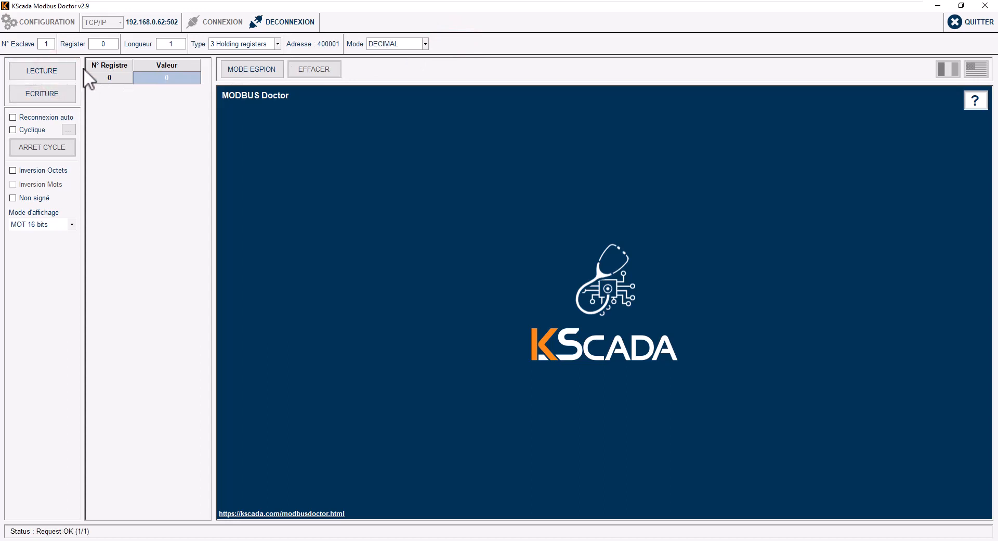
Step: Set Longueur to 12 and the start register to 62200
{"action": "left_click", "coordinate": [176, 44]}
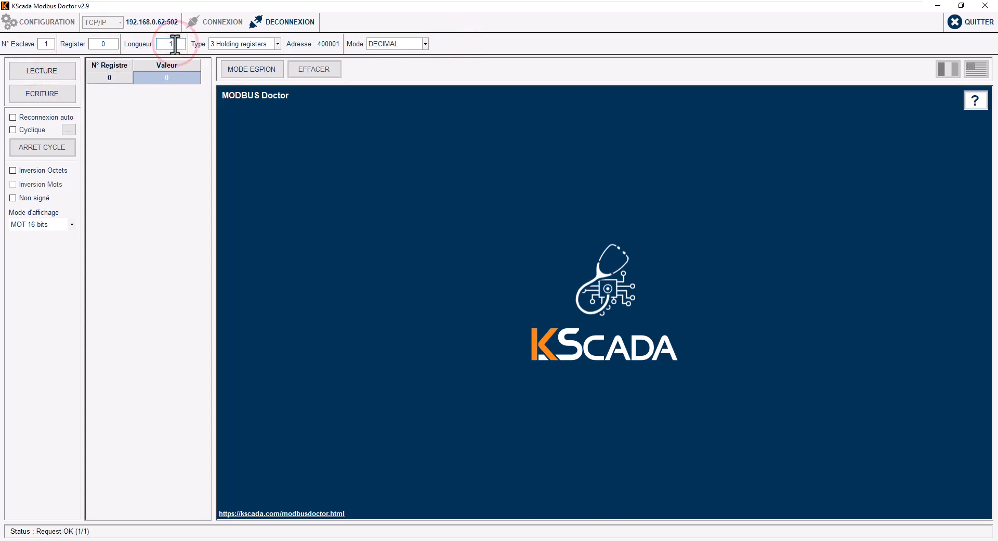
{"action": "type", "text": "2"}
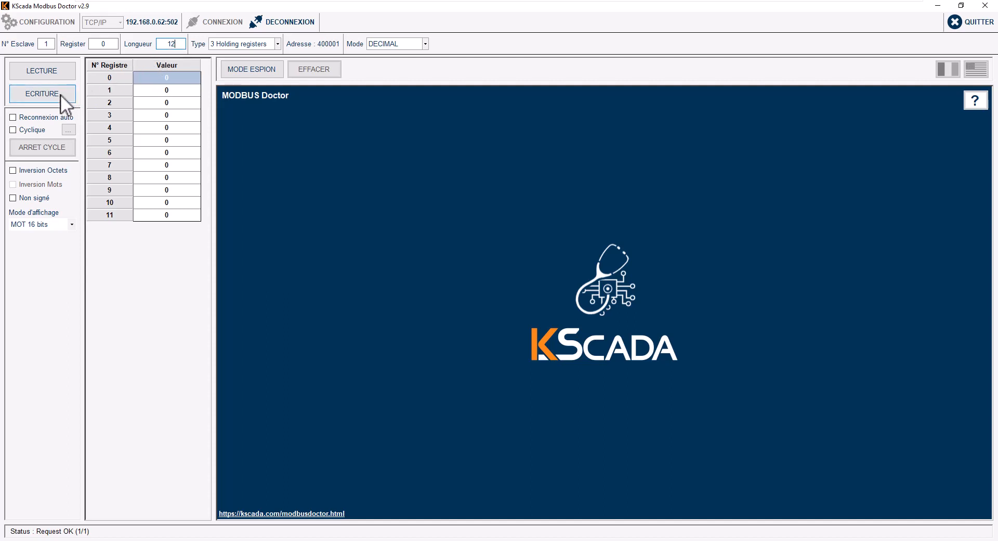
{"action": "left_click", "coordinate": [106, 43]}
{"action": "key", "text": "BackSpace"}
{"action": "type", "text": "22000"}
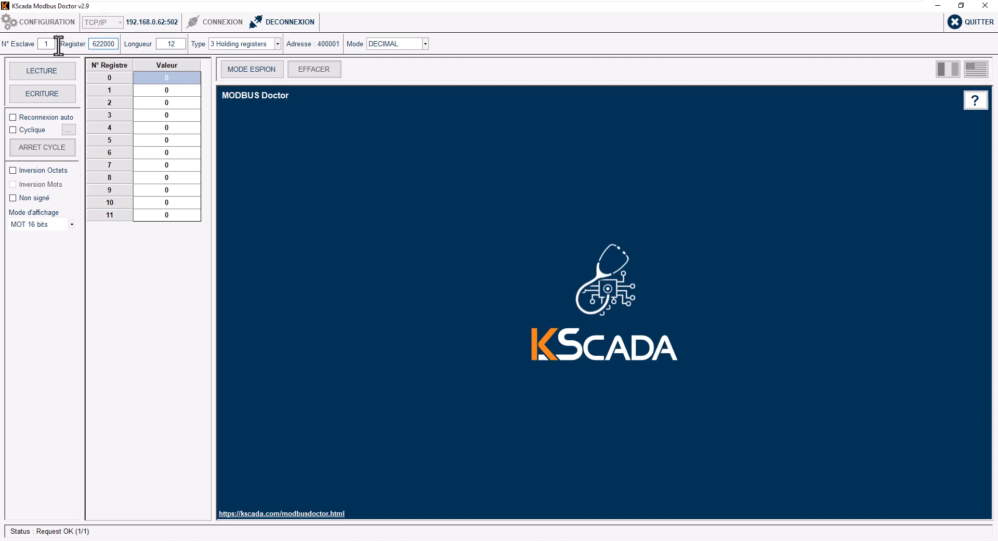
{"action": "key", "text": "BackSpace"}
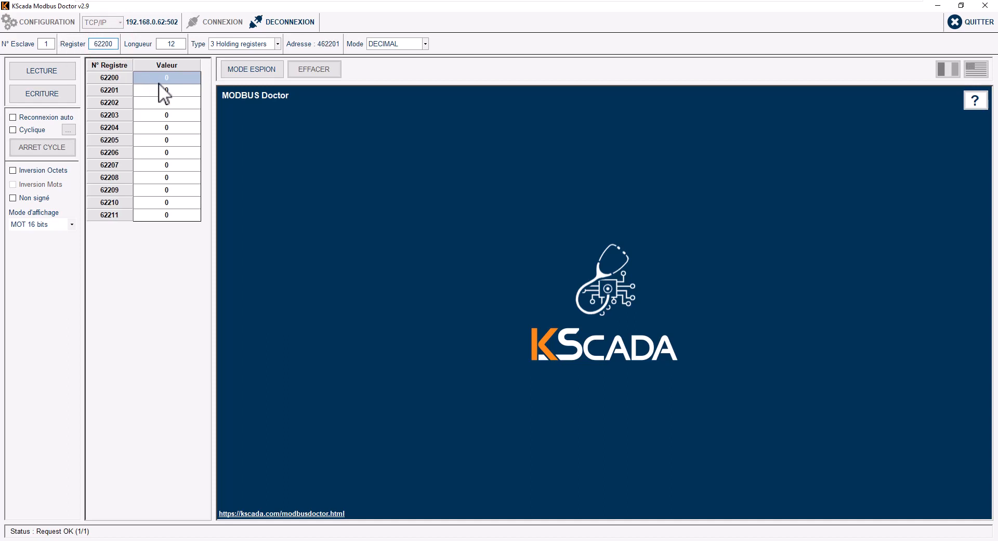
Step: Switch Mode to HEXADECIMAL and open the value editor for register F2F8
{"action": "left_click", "coordinate": [382, 45]}
{"action": "left_click", "coordinate": [414, 61]}
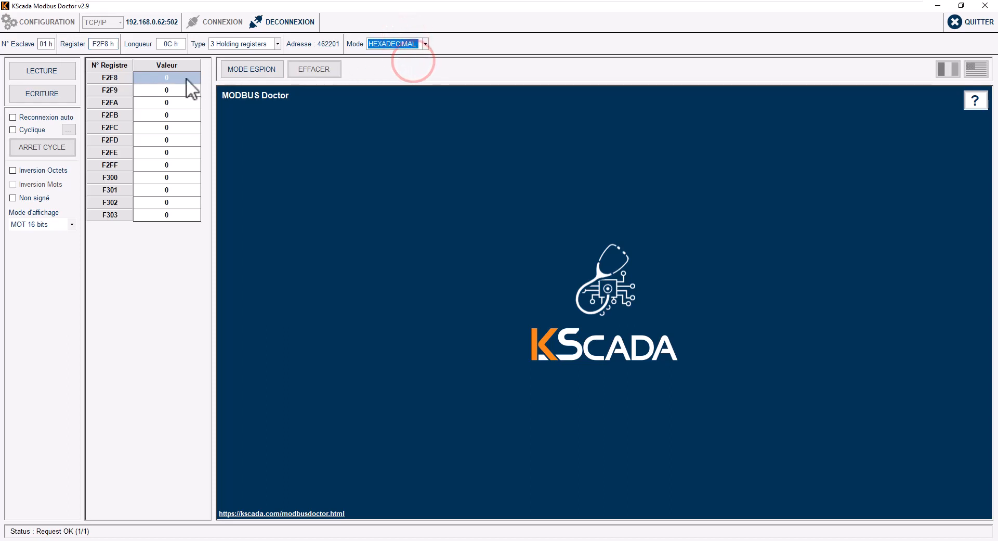
{"action": "left_click", "coordinate": [396, 41]}
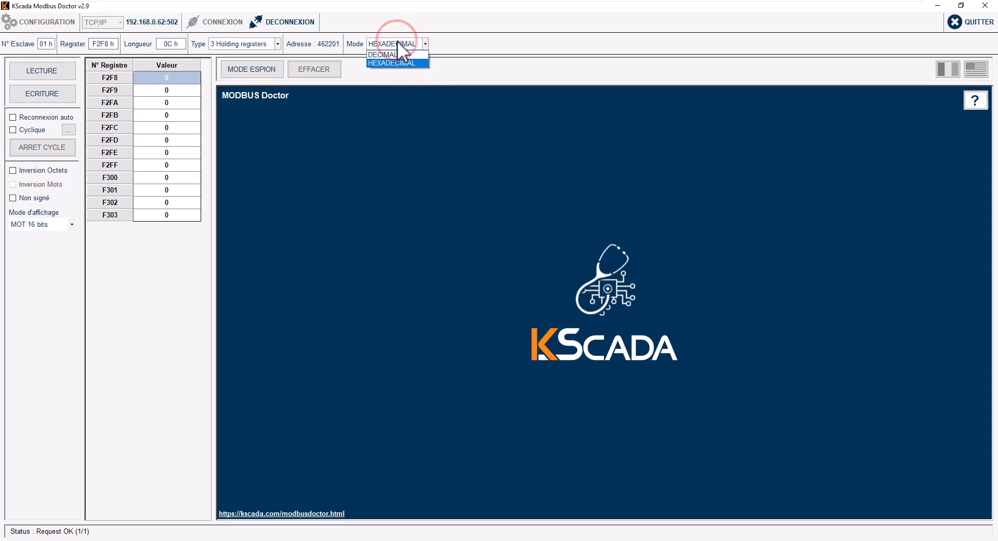
{"action": "double_click", "coordinate": [179, 78]}
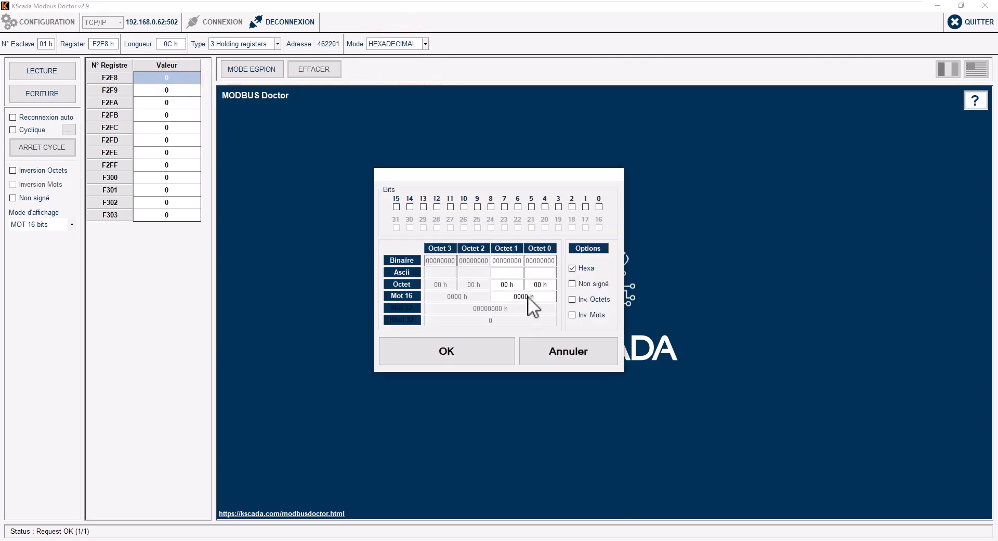
Step: Set register F2F8 to 4142 using bytes 41 and 42
{"action": "left_click", "coordinate": [527, 297]}
{"action": "double_click", "coordinate": [540, 285]}
{"action": "type", "text": "6"}
{"action": "key", "text": "BackSpace"}
{"action": "type", "text": "41"}
{"action": "double_click", "coordinate": [505, 284]}
{"action": "type", "text": "42"}
{"action": "left_click", "coordinate": [507, 271]}
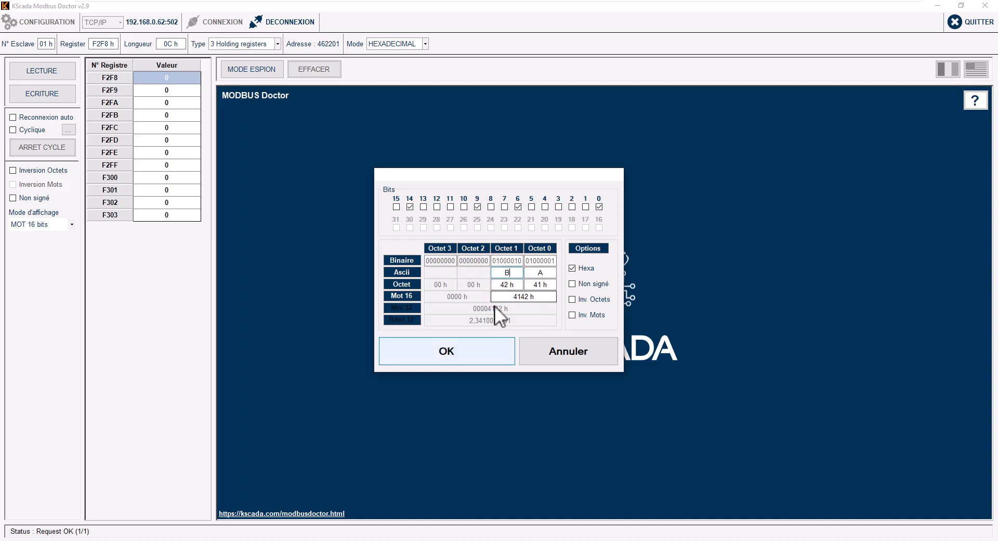
{"action": "left_click", "coordinate": [473, 351]}
Step: Fill F2F9 and F2FA with the ASCII pairs CD and EF (4344, 4546)
{"action": "left_click", "coordinate": [174, 91]}
{"action": "left_click", "coordinate": [175, 93]}
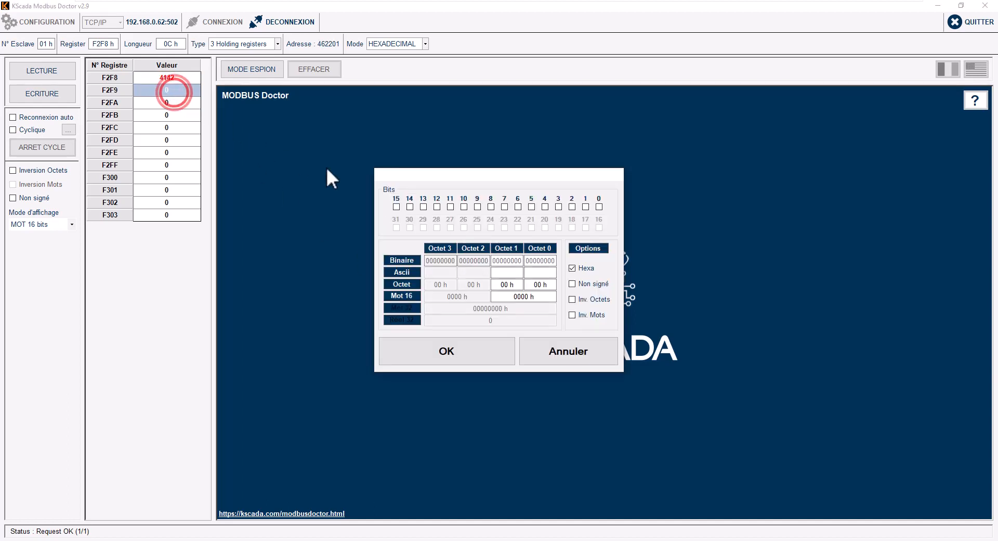
{"action": "left_click", "coordinate": [541, 273]}
{"action": "type", "text": "c"}
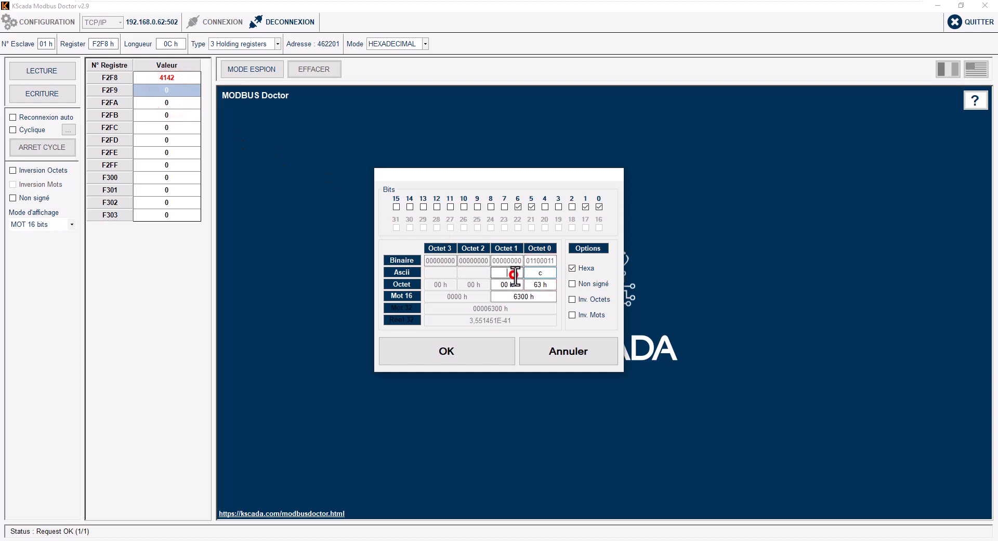
{"action": "key", "text": "Caps_Lock"}
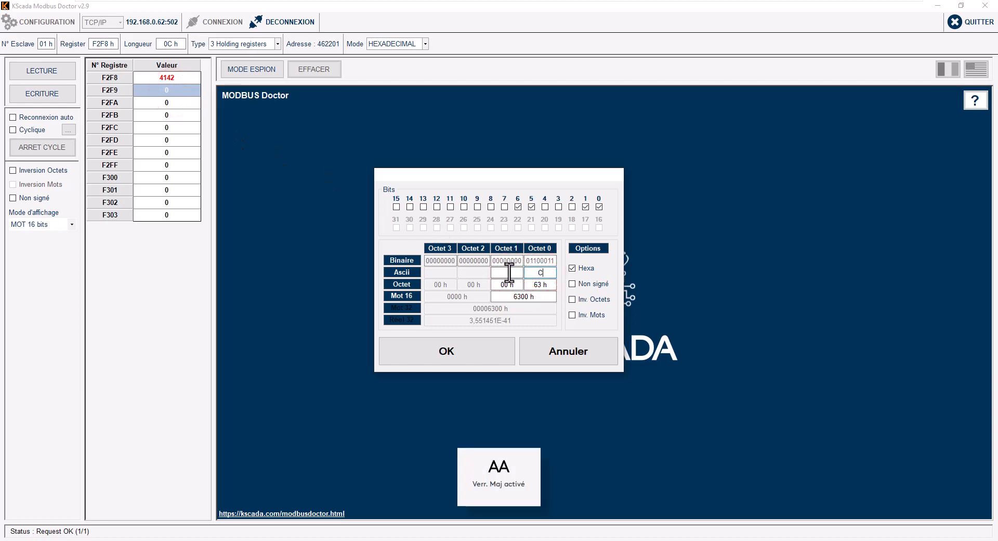
{"action": "left_click", "coordinate": [511, 272]}
{"action": "type", "text": "D"}
{"action": "left_click", "coordinate": [468, 343]}
{"action": "left_click", "coordinate": [168, 104]}
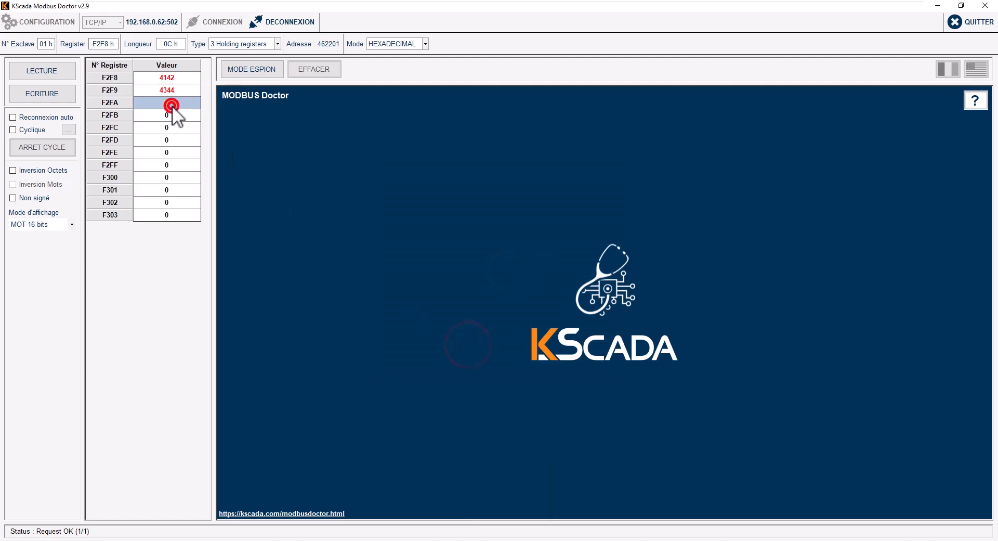
{"action": "left_click", "coordinate": [540, 272]}
{"action": "type", "text": "F"}
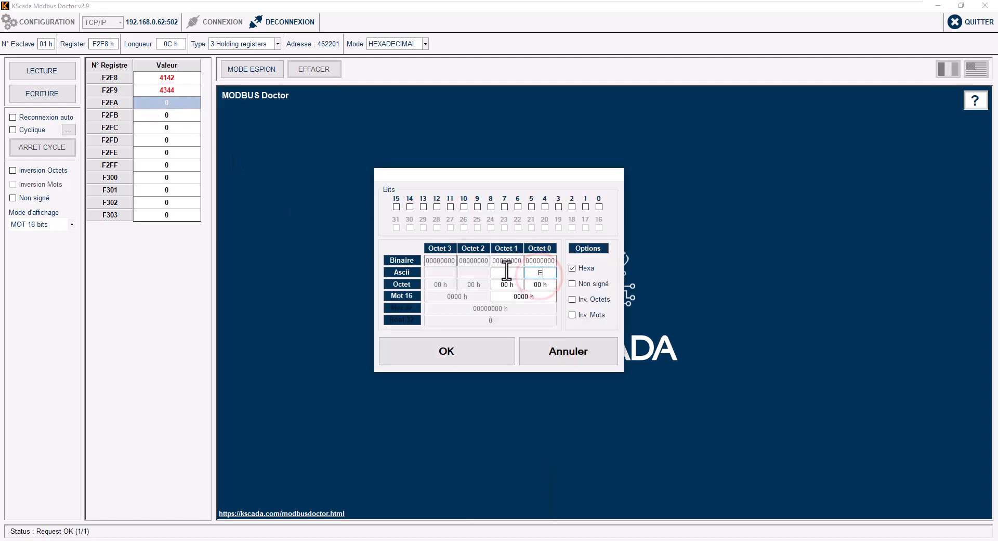
{"action": "left_click", "coordinate": [508, 272]}
{"action": "type", "text": "E"}
{"action": "left_click", "coordinate": [479, 346]}
Step: Fill F2FB–F2FD with lowercase pairs ab, cd, ef (6162, 6364, 6566)
{"action": "left_click", "coordinate": [169, 113]}
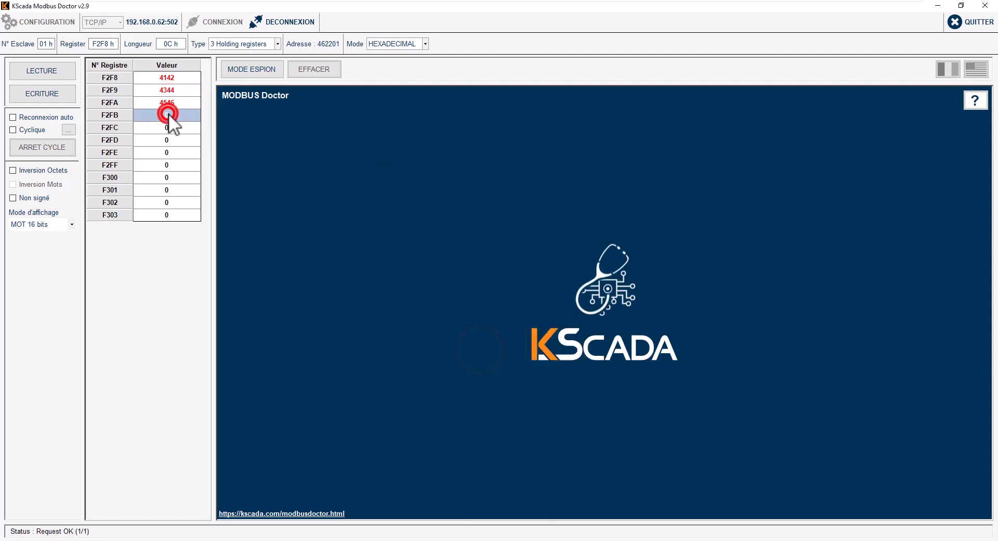
{"action": "left_click", "coordinate": [545, 273]}
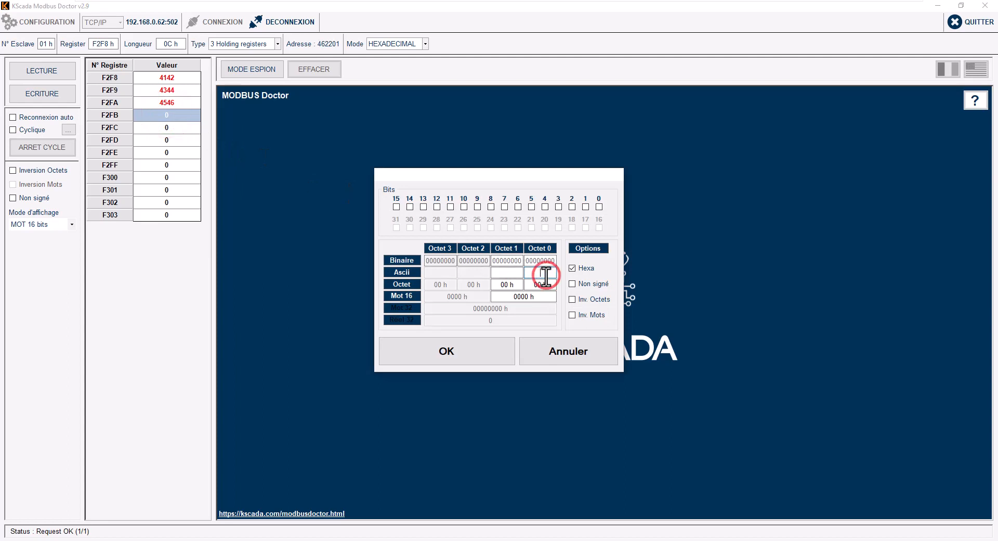
{"action": "key", "text": "Caps_Lock"}
{"action": "type", "text": "a"}
{"action": "left_click", "coordinate": [507, 272]}
{"action": "type", "text": "b"}
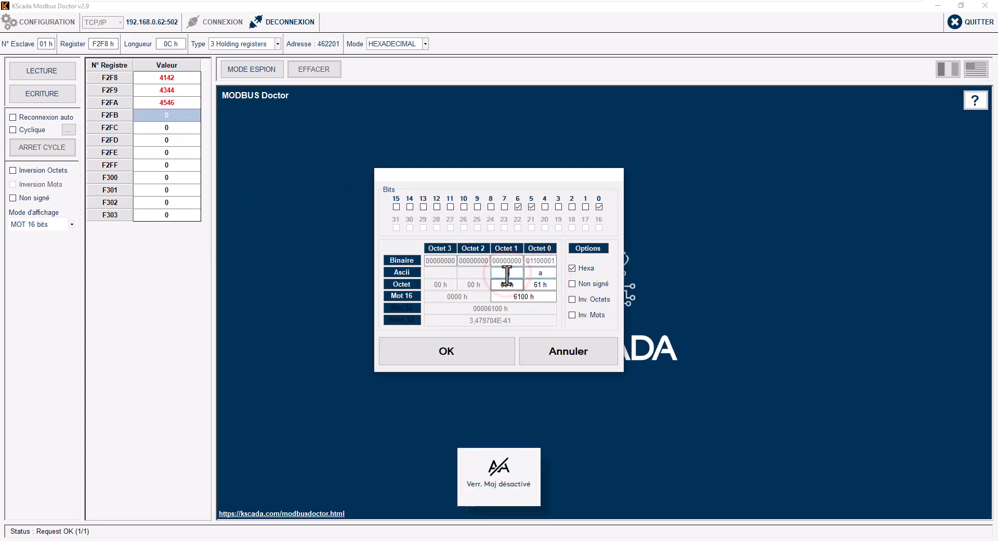
{"action": "left_click", "coordinate": [472, 359]}
{"action": "left_click", "coordinate": [177, 126]}
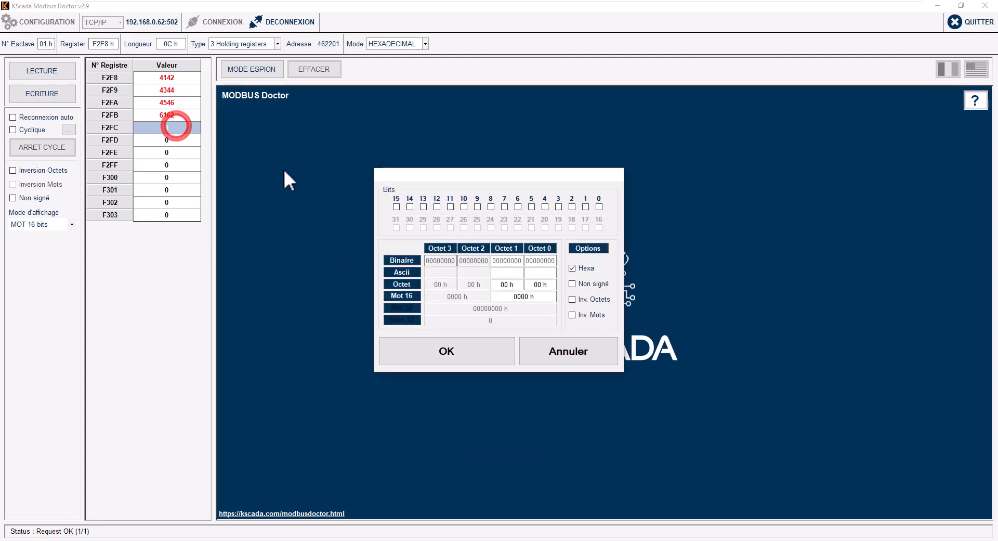
{"action": "left_click", "coordinate": [540, 272]}
{"action": "type", "text": "c"}
{"action": "left_click", "coordinate": [508, 273]}
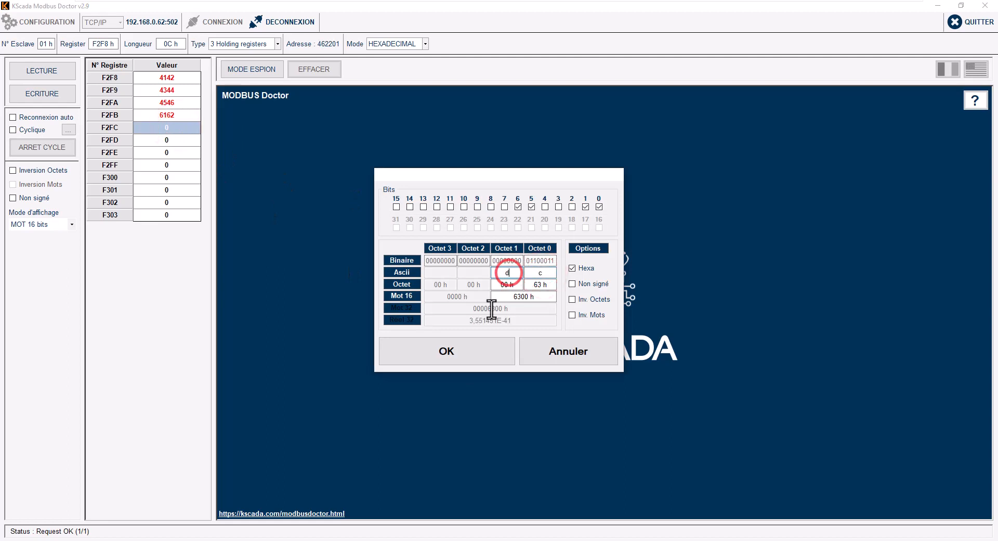
{"action": "type", "text": "d"}
{"action": "left_click", "coordinate": [469, 356]}
{"action": "left_click", "coordinate": [180, 141]}
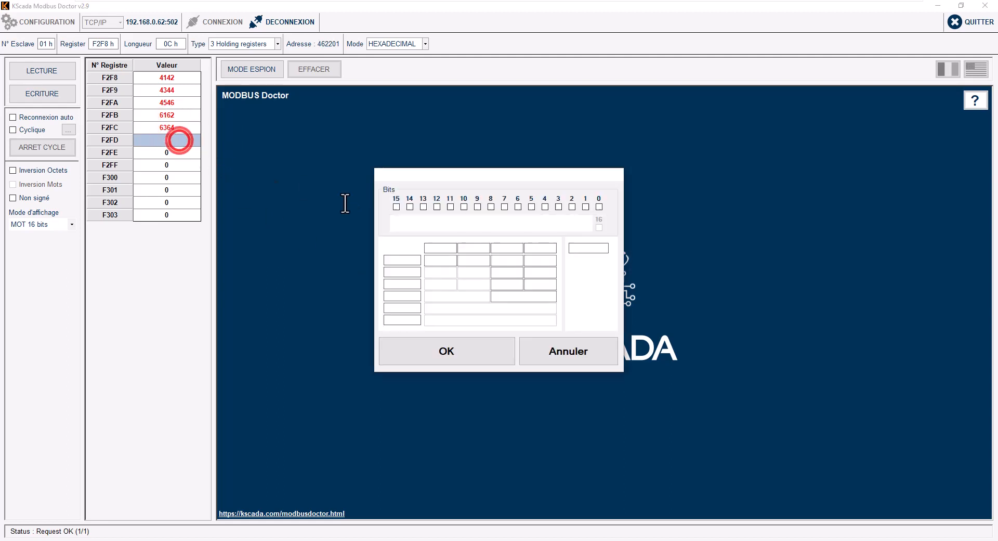
{"action": "left_click", "coordinate": [539, 273]}
{"action": "type", "text": "e"}
{"action": "left_click", "coordinate": [509, 272]}
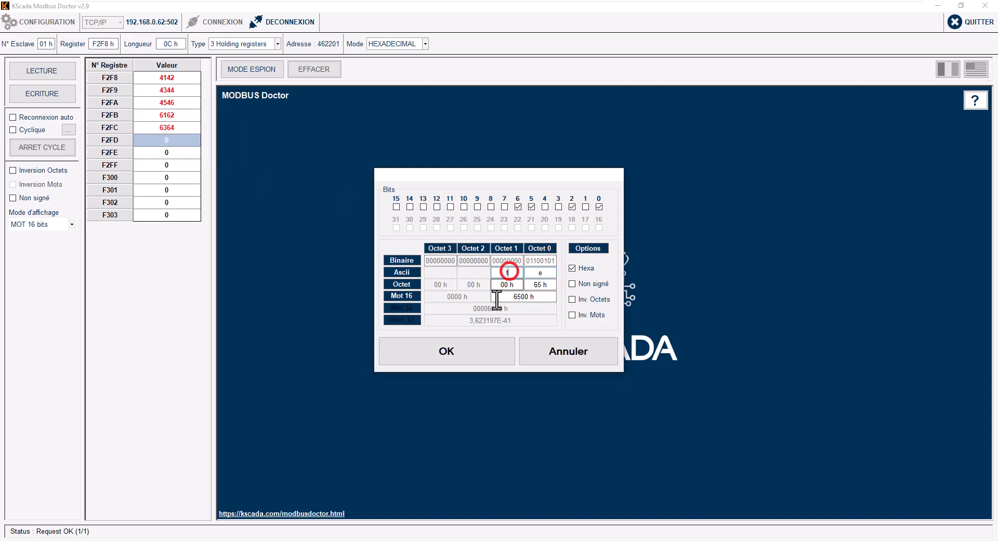
{"action": "type", "text": "f"}
{"action": "left_click", "coordinate": [471, 356]}
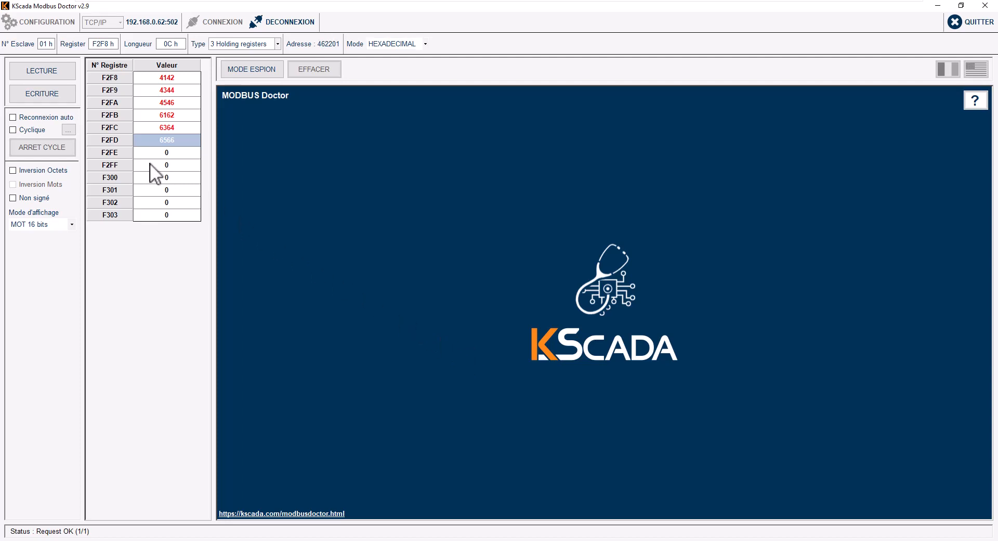
Step: Fill F2FE and F2FF with the ASCII digit pairs 3132 and 3334
{"action": "left_click", "coordinate": [177, 151]}
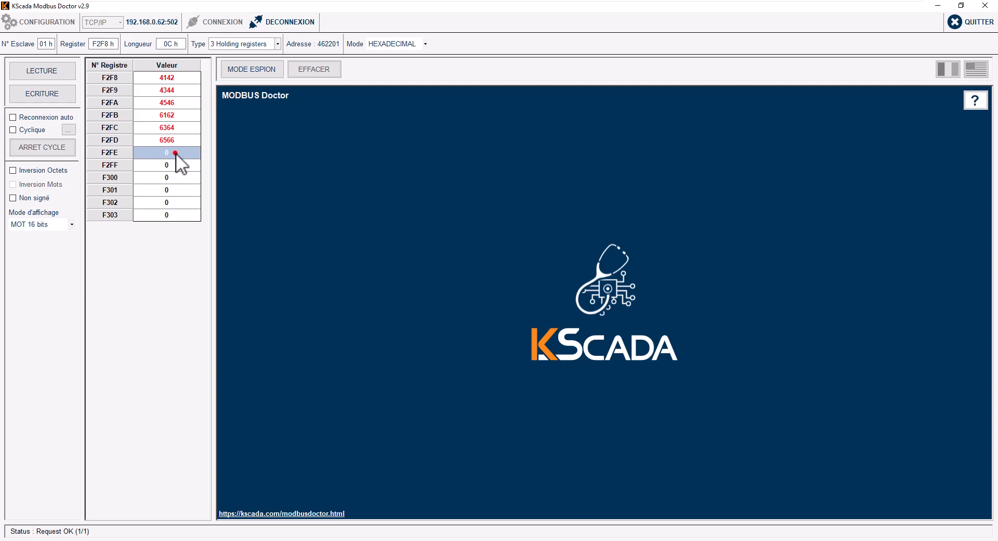
{"action": "double_click", "coordinate": [176, 152]}
{"action": "left_click", "coordinate": [541, 271]}
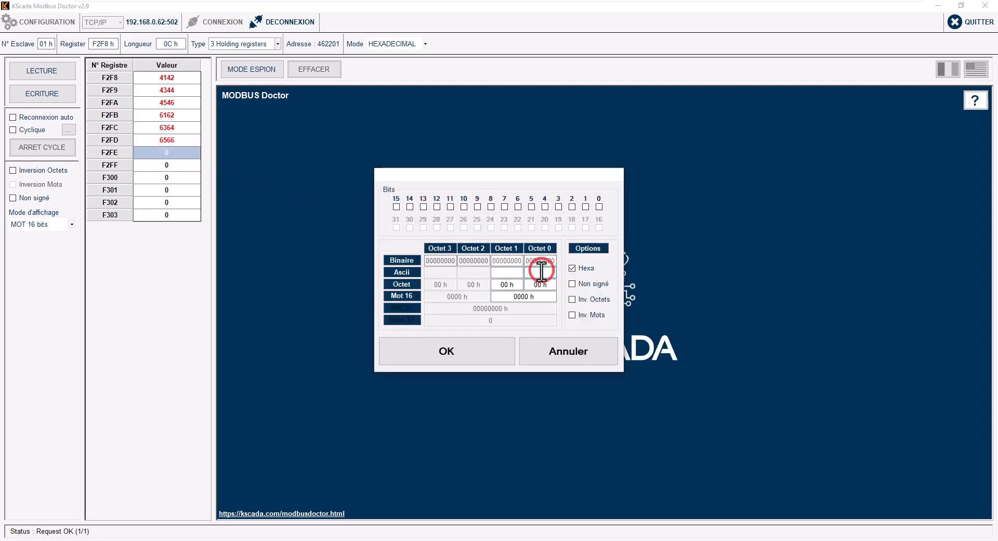
{"action": "type", "text": "13"}
{"action": "type", "text": "2"}
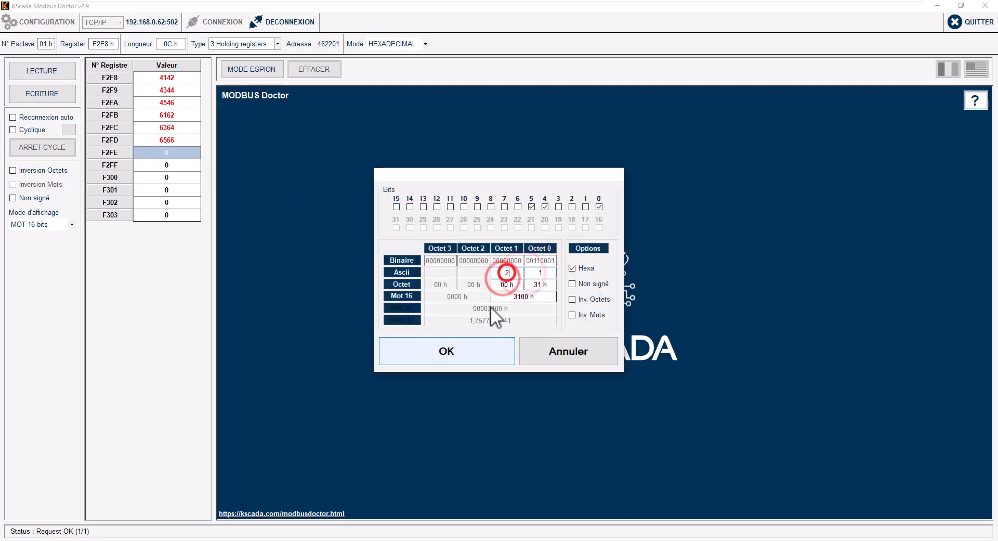
{"action": "left_click", "coordinate": [463, 355]}
{"action": "left_click", "coordinate": [172, 163]}
{"action": "double_click", "coordinate": [176, 164]}
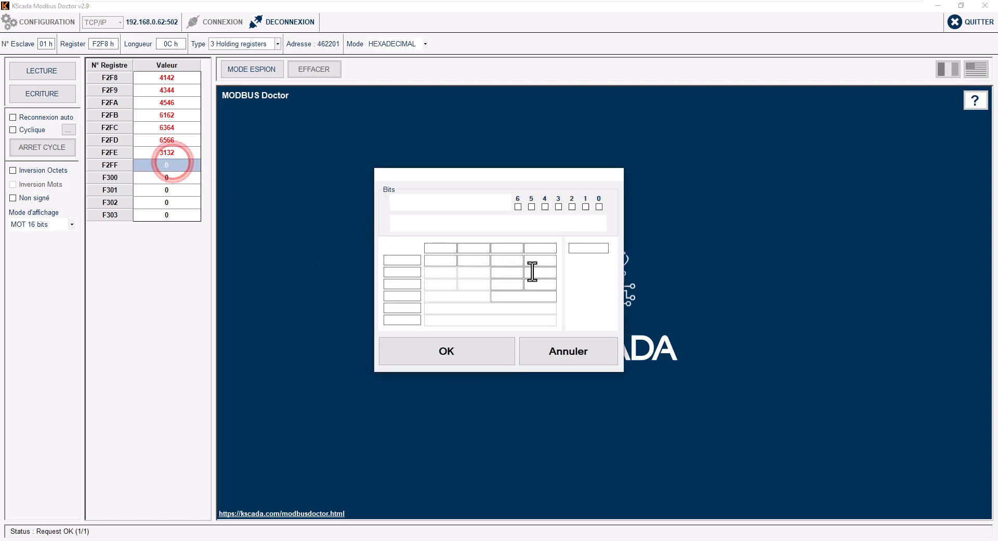
{"action": "left_click", "coordinate": [541, 271]}
{"action": "type", "text": "3"}
{"action": "left_click", "coordinate": [506, 272]}
{"action": "type", "text": "4"}
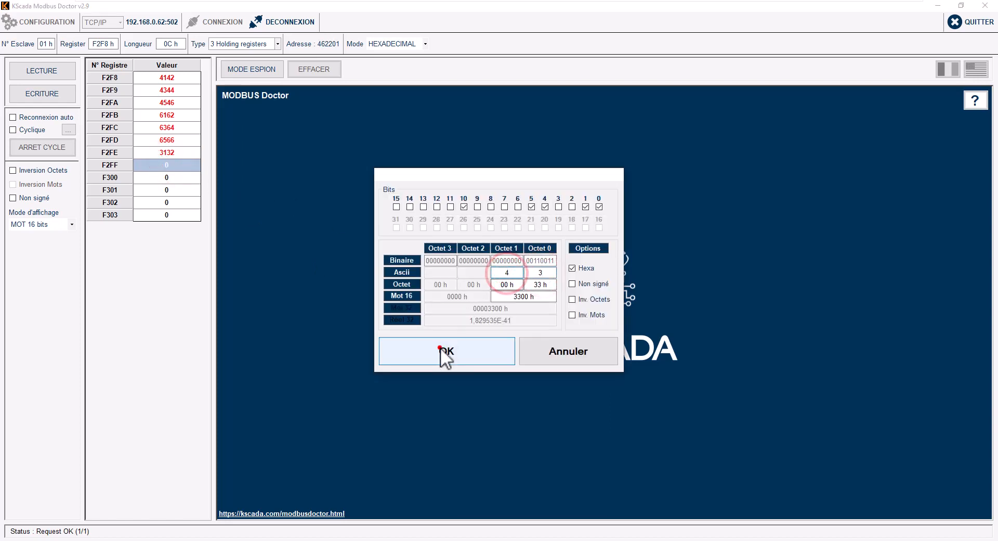
{"action": "left_click", "coordinate": [441, 347]}
Step: Fill F300 and F301 with the ASCII digit pairs 3536 and 3738
{"action": "double_click", "coordinate": [183, 183]}
{"action": "left_click", "coordinate": [541, 272]}
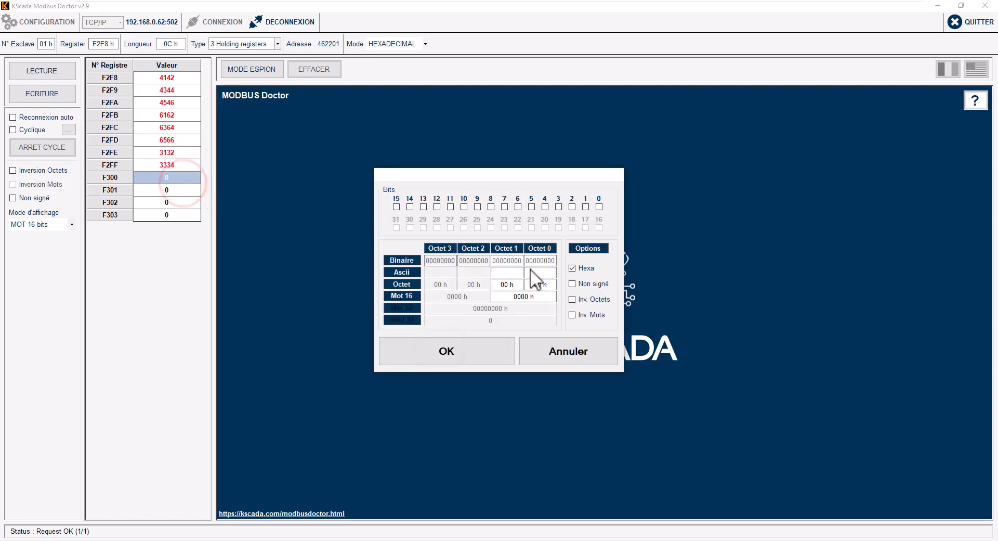
{"action": "type", "text": "5"}
{"action": "left_click", "coordinate": [507, 272]}
{"action": "type", "text": "6"}
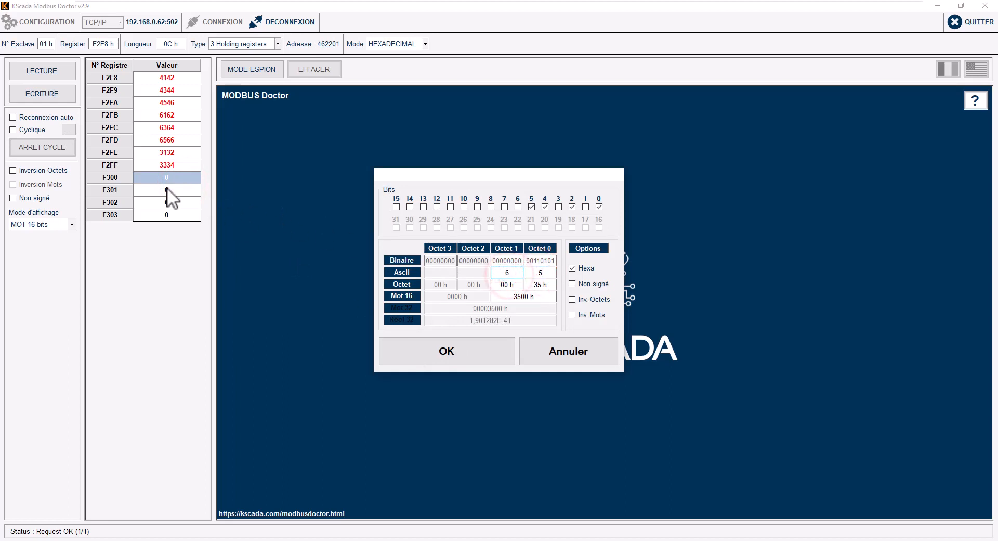
{"action": "left_click", "coordinate": [467, 343]}
{"action": "double_click", "coordinate": [175, 190]}
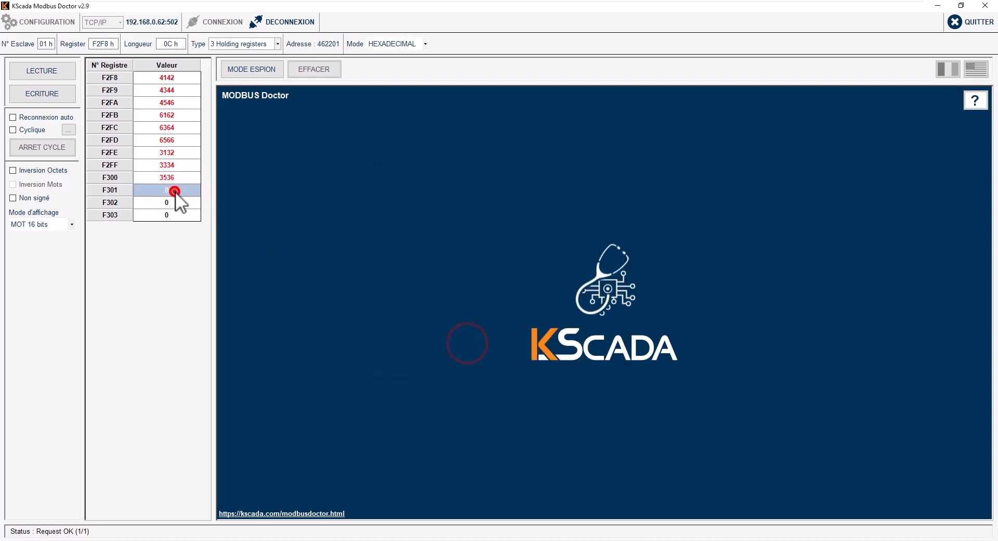
{"action": "left_click", "coordinate": [538, 272]}
{"action": "type", "text": "7"}
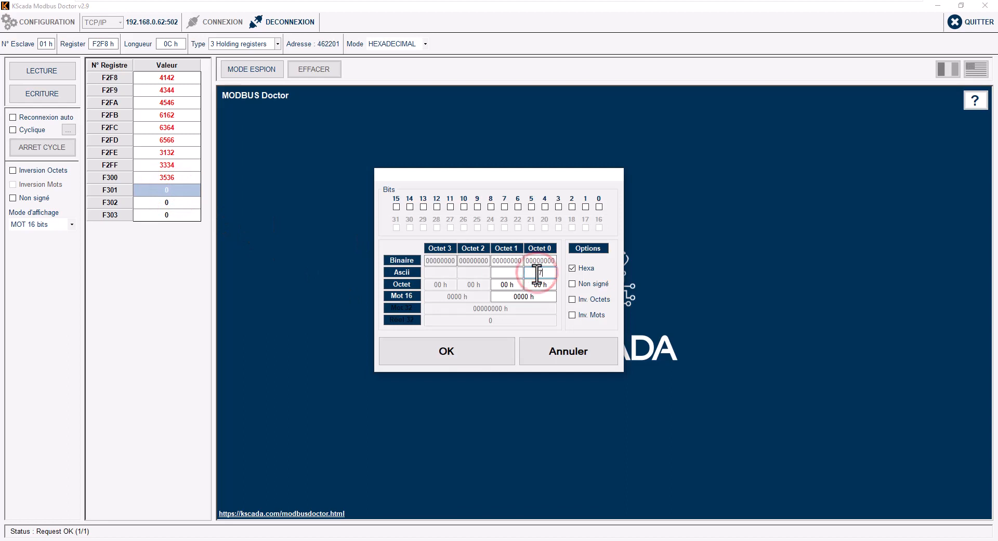
{"action": "left_click", "coordinate": [506, 272]}
{"action": "type", "text": "8"}
{"action": "left_click", "coordinate": [484, 348]}
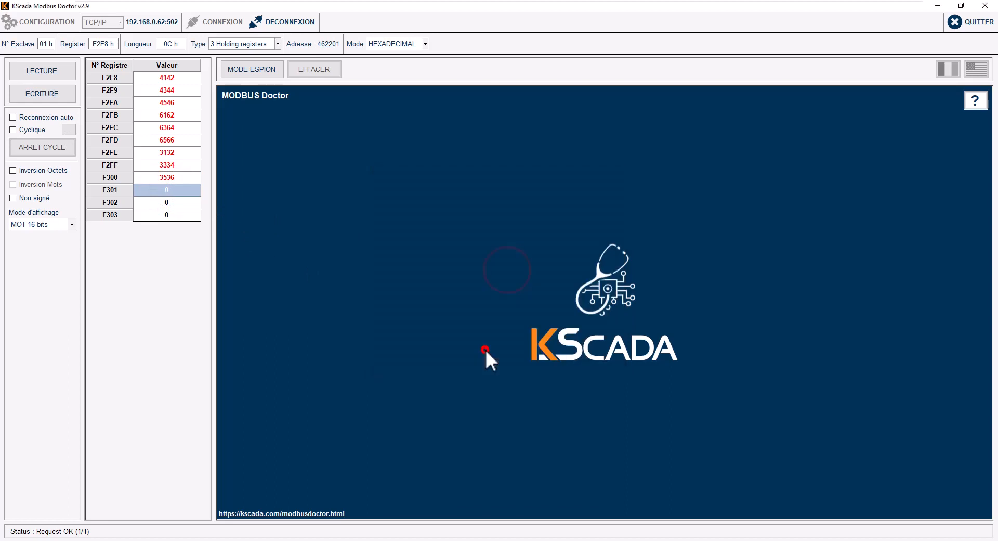
Step: Set F302 to 3930 ('90') and F303 to 5345 ('SE')
{"action": "double_click", "coordinate": [178, 202]}
{"action": "left_click", "coordinate": [543, 272]}
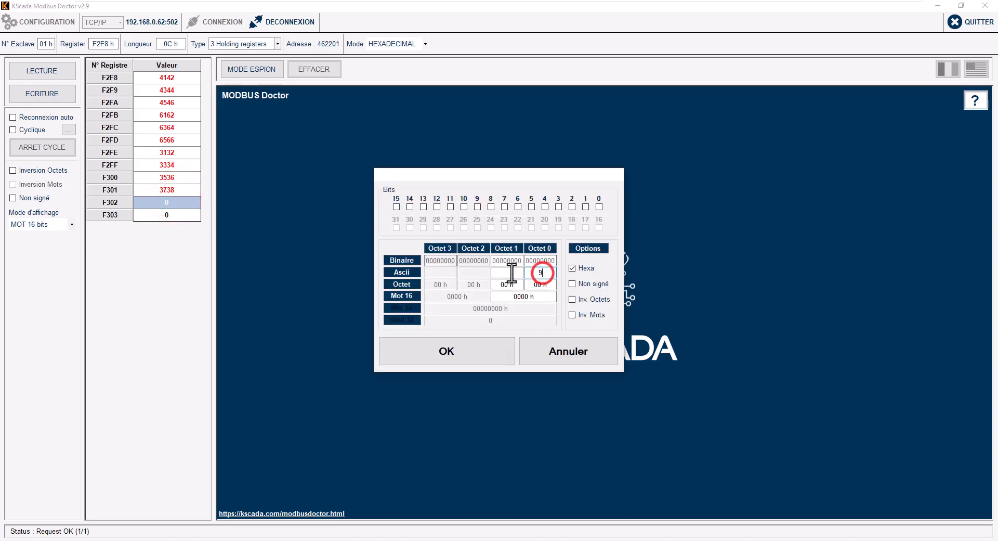
{"action": "type", "text": "9"}
{"action": "left_click", "coordinate": [506, 273]}
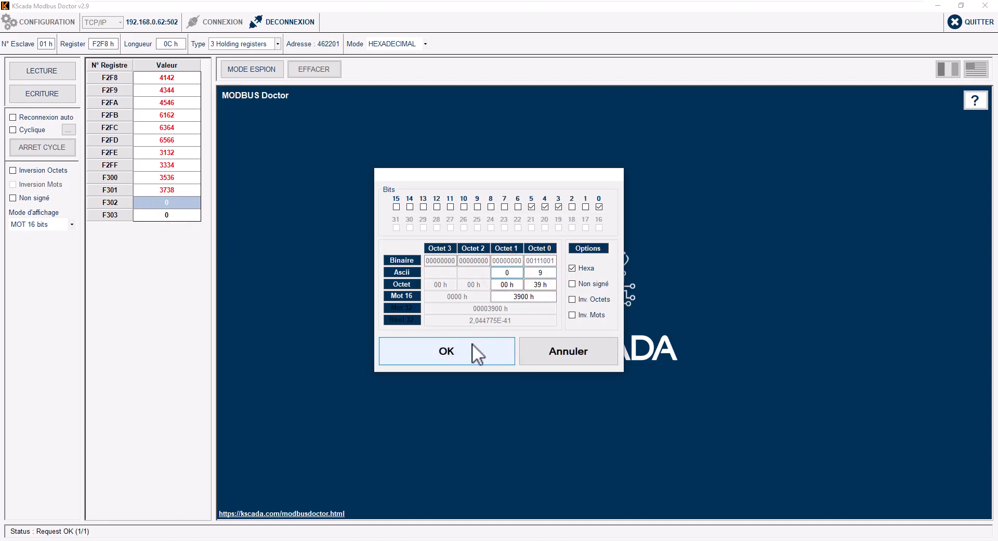
{"action": "type", "text": "0"}
{"action": "left_click", "coordinate": [471, 344]}
{"action": "double_click", "coordinate": [167, 216]}
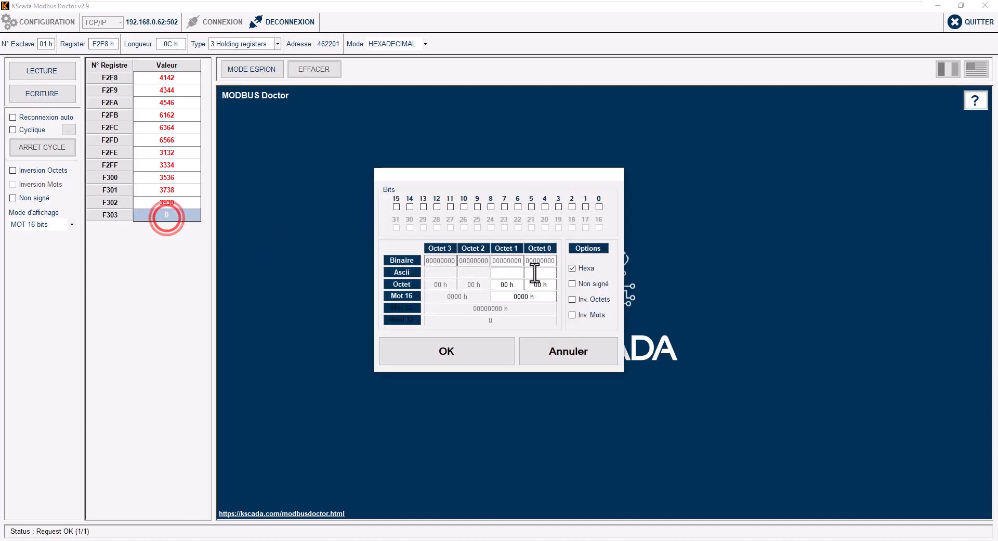
{"action": "left_click", "coordinate": [540, 272]}
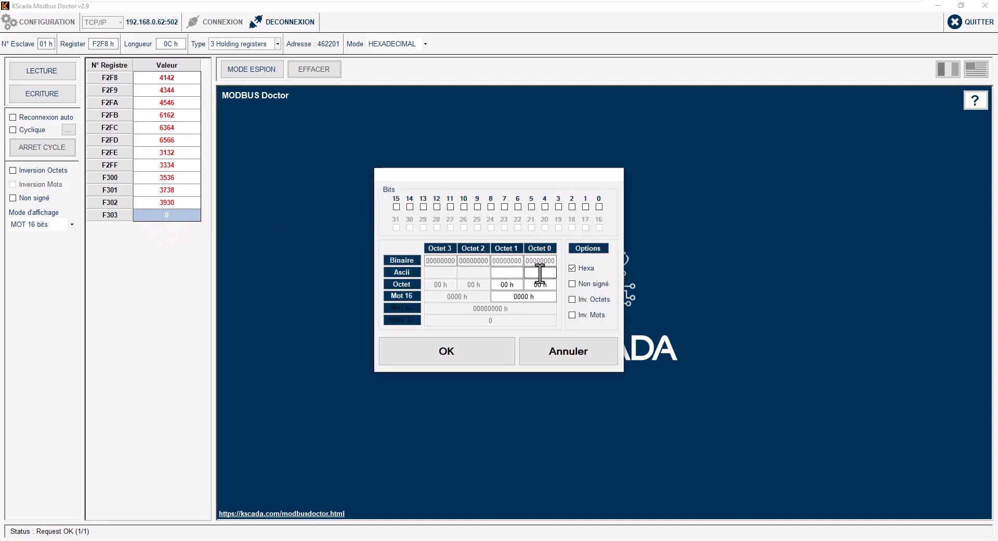
{"action": "left_click", "coordinate": [540, 272]}
{"action": "left_click", "coordinate": [508, 272]}
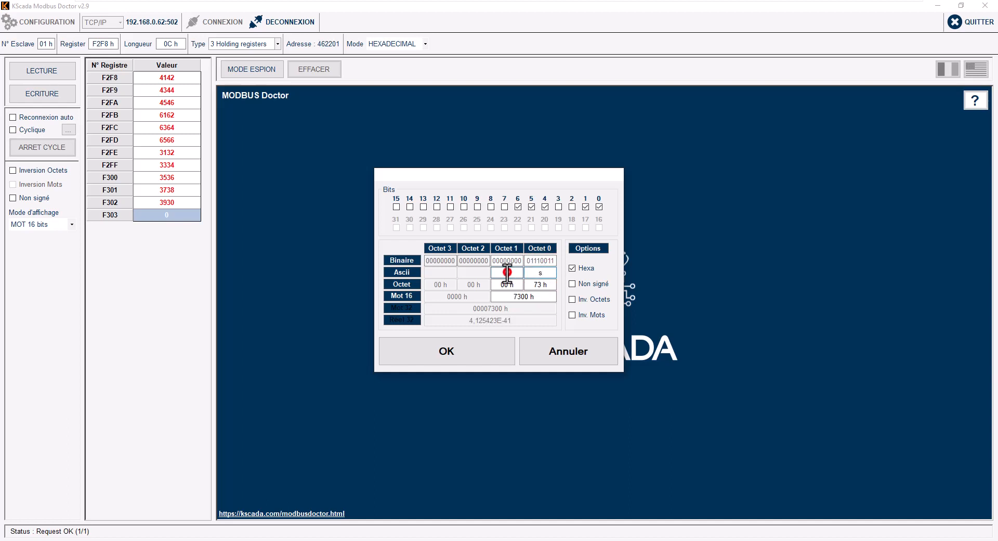
{"action": "type", "text": "e"}
{"action": "left_click", "coordinate": [541, 272]}
{"action": "type", "text": "s"}
{"action": "key", "text": "Caps_Lock"}
{"action": "type", "text": "E"}
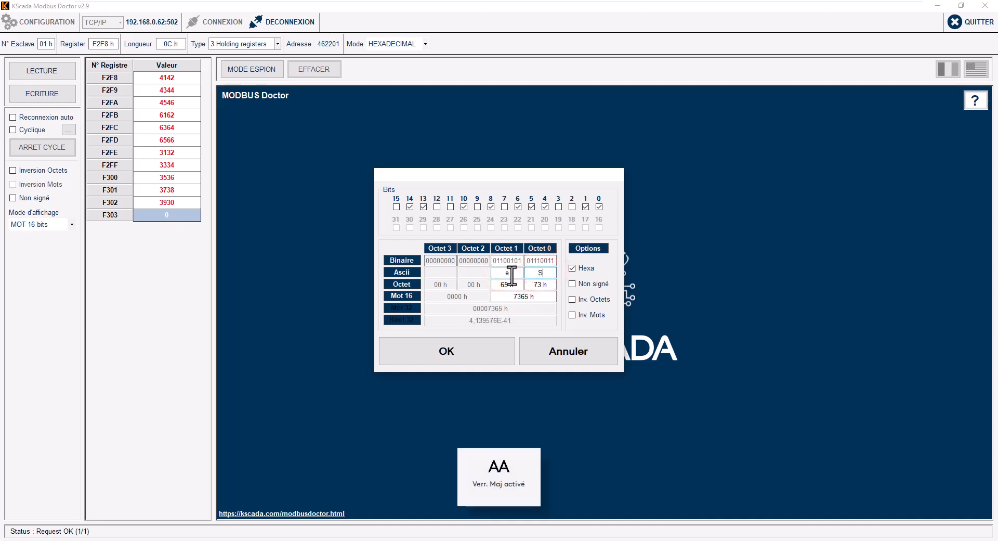
{"action": "left_click", "coordinate": [509, 272]}
{"action": "type", "text": "S"}
{"action": "left_click", "coordinate": [475, 344]}
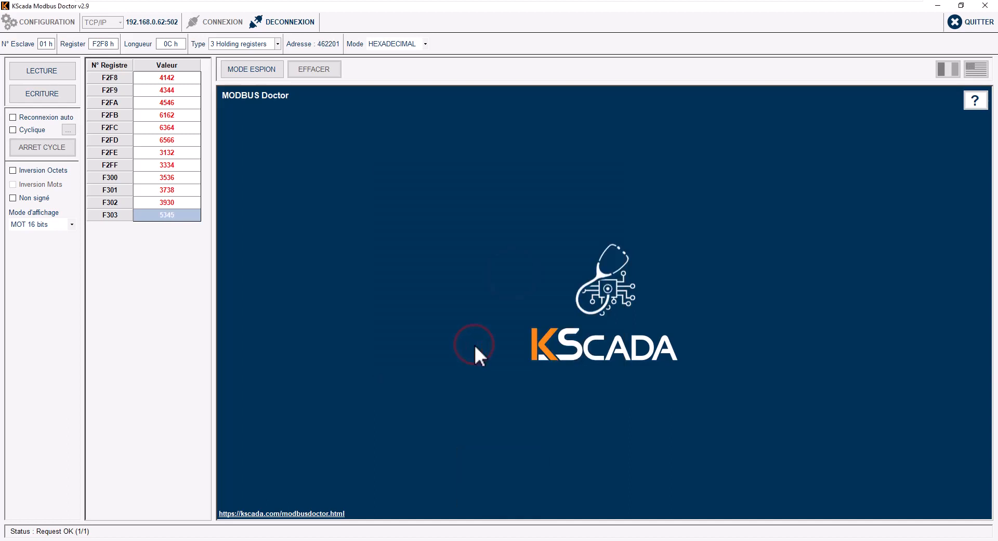
Step: Write the edited registers to the PLC with ECRITURE and return to Machine Expert
{"action": "left_click", "coordinate": [51, 93]}
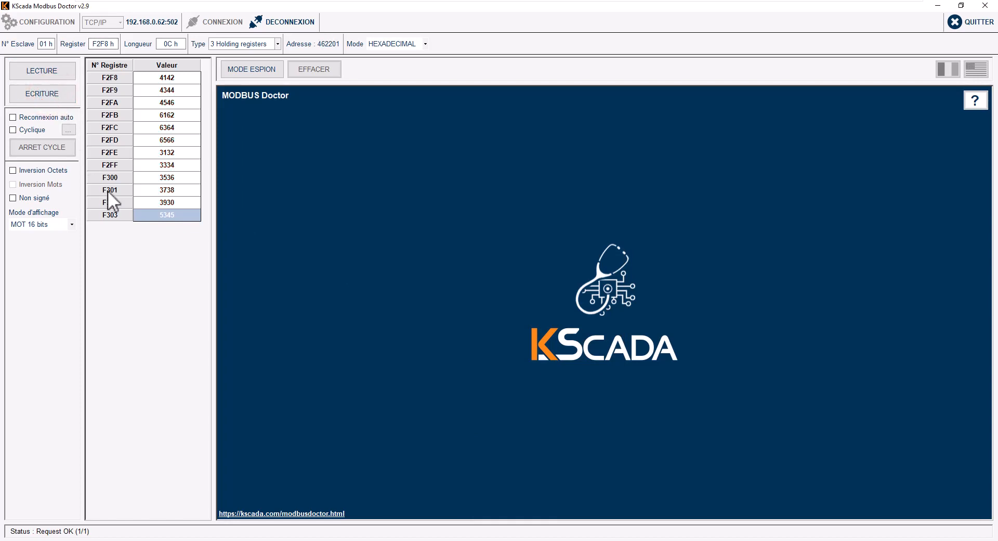
{"action": "mouse_move", "coordinate": [306, 533]}
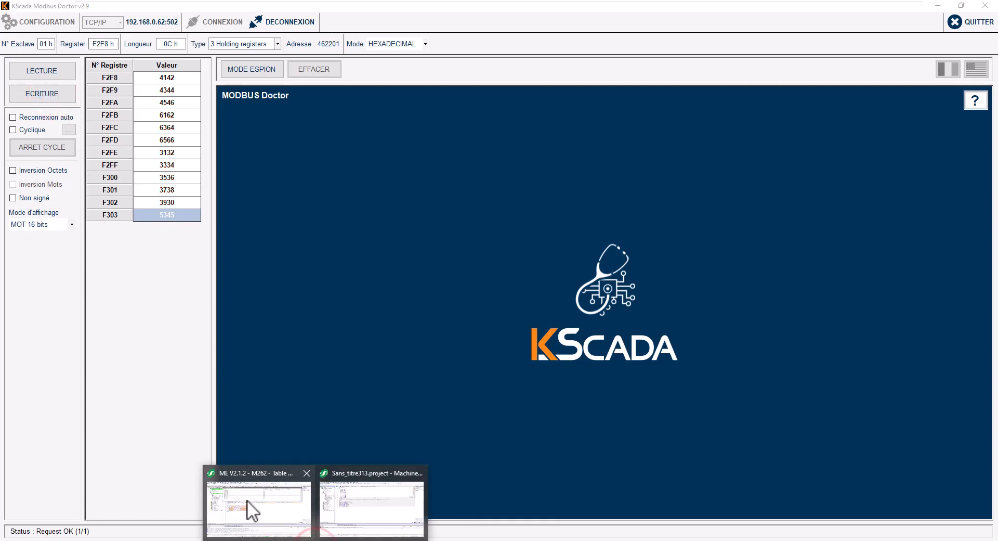
{"action": "left_click", "coordinate": [247, 500]}
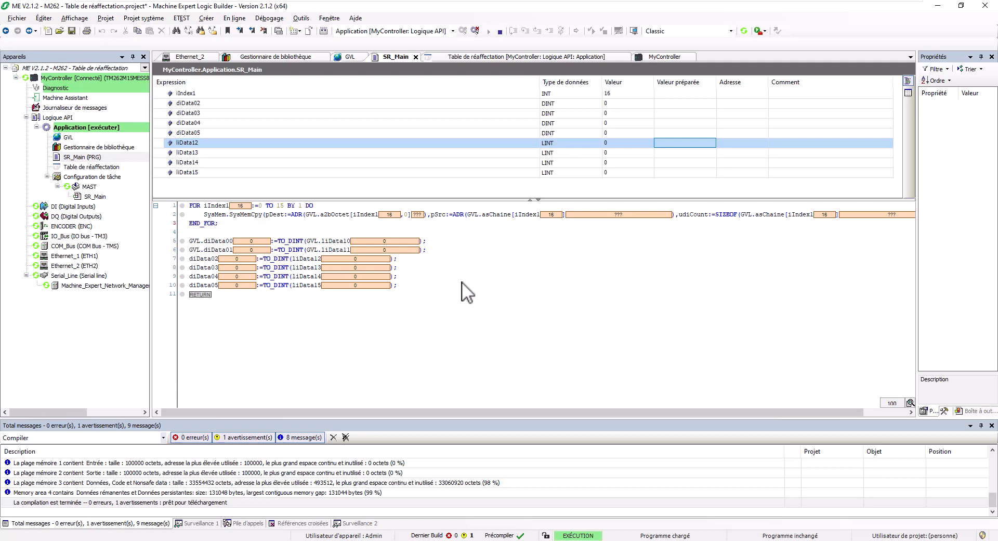
Step: Expand asChaine in the GVL view and widen the value column to read '658709ES'
{"action": "left_click", "coordinate": [360, 55]}
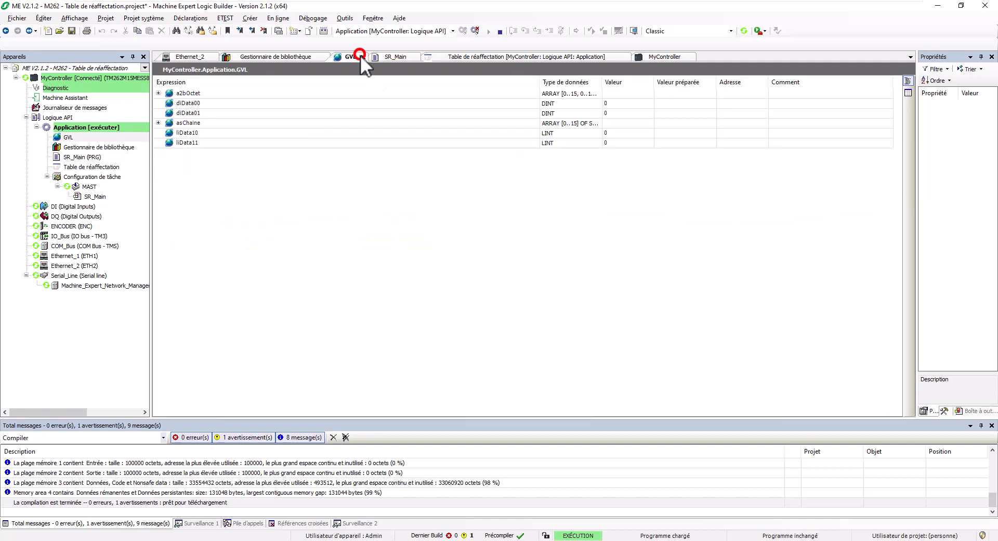
{"action": "left_click", "coordinate": [157, 93]}
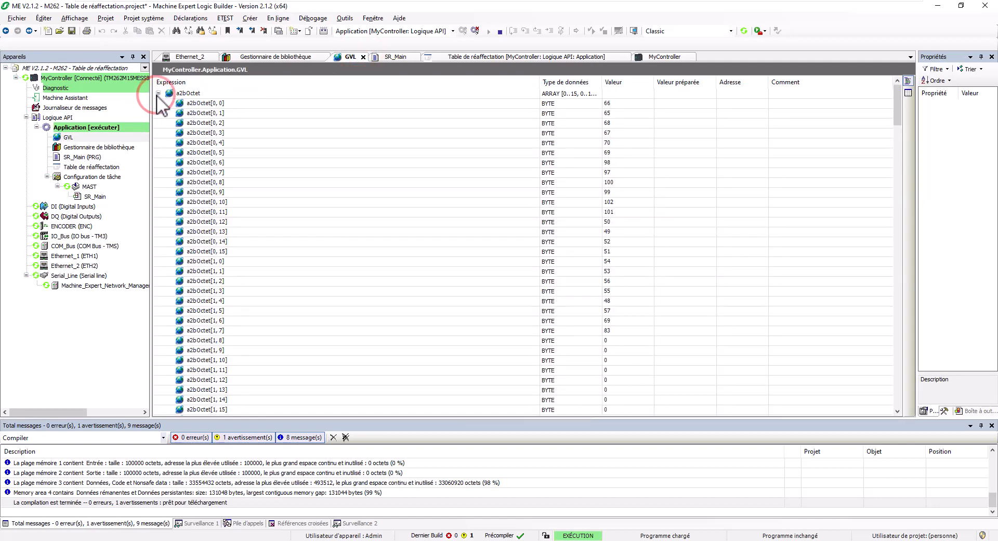
{"action": "left_click", "coordinate": [158, 93]}
{"action": "left_click", "coordinate": [158, 123]}
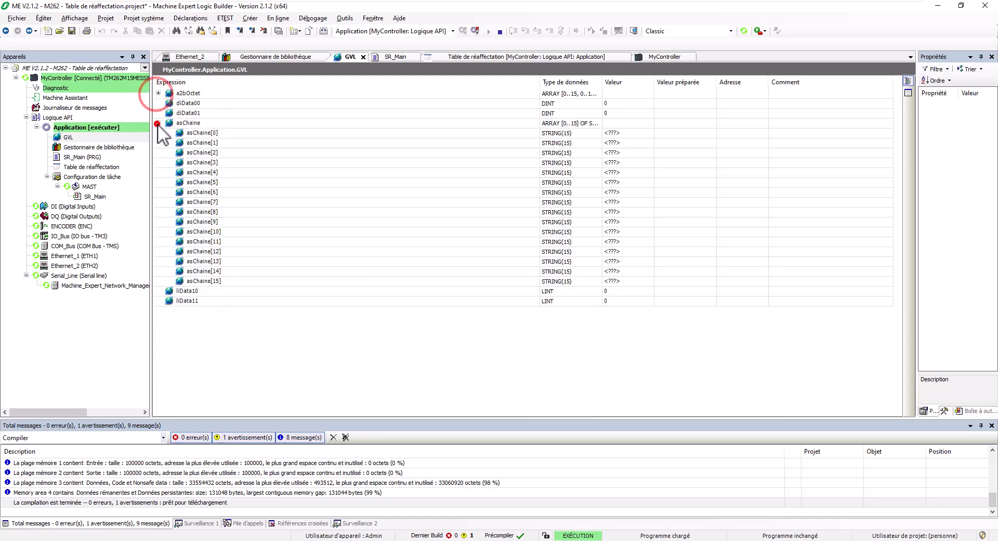
{"action": "left_click_drag", "start_coordinate": [653, 82], "coordinate": [778, 83]}
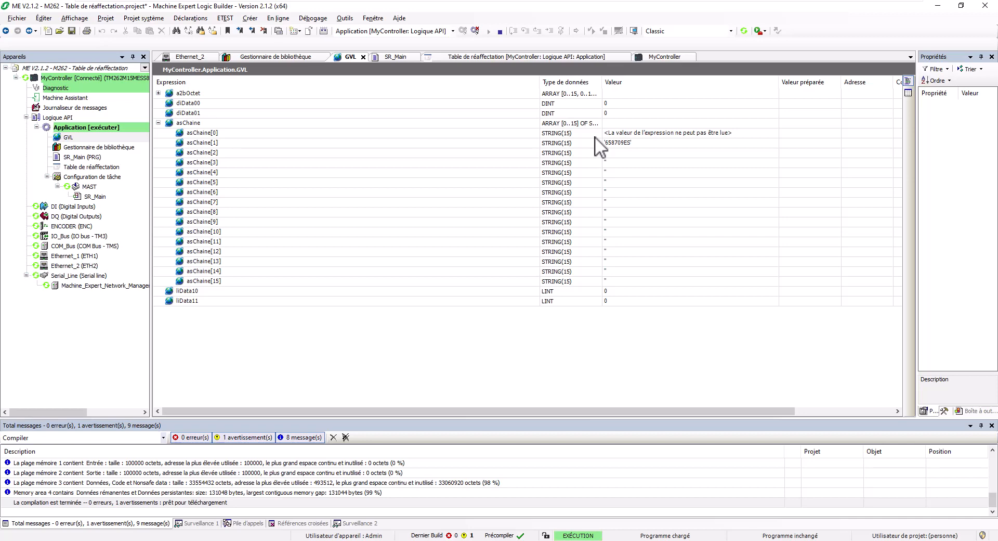
Step: Compare registers F301–F303 in Modbus Doctor against the Machine Expert values
{"action": "key", "text": "alt+Tab"}
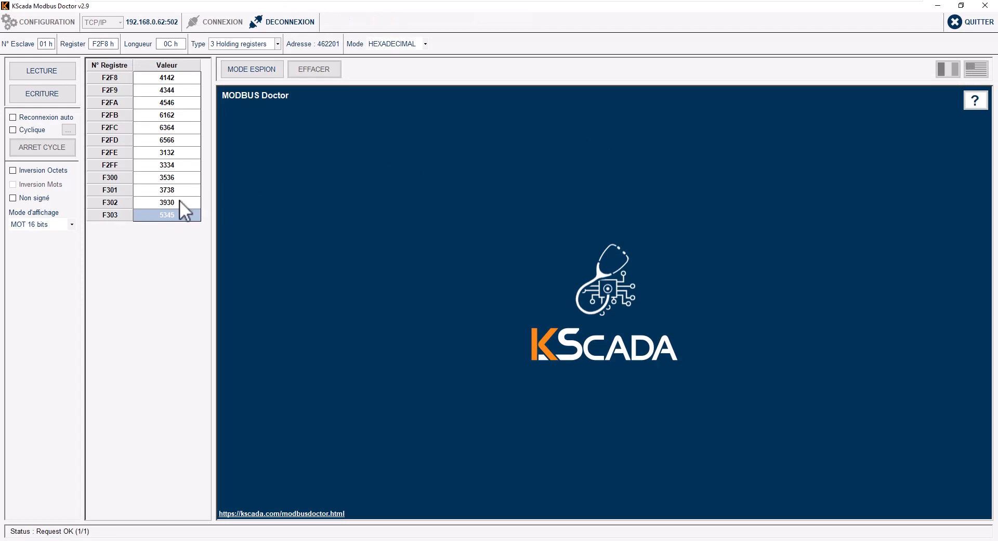
{"action": "key", "text": "alt+Tab"}
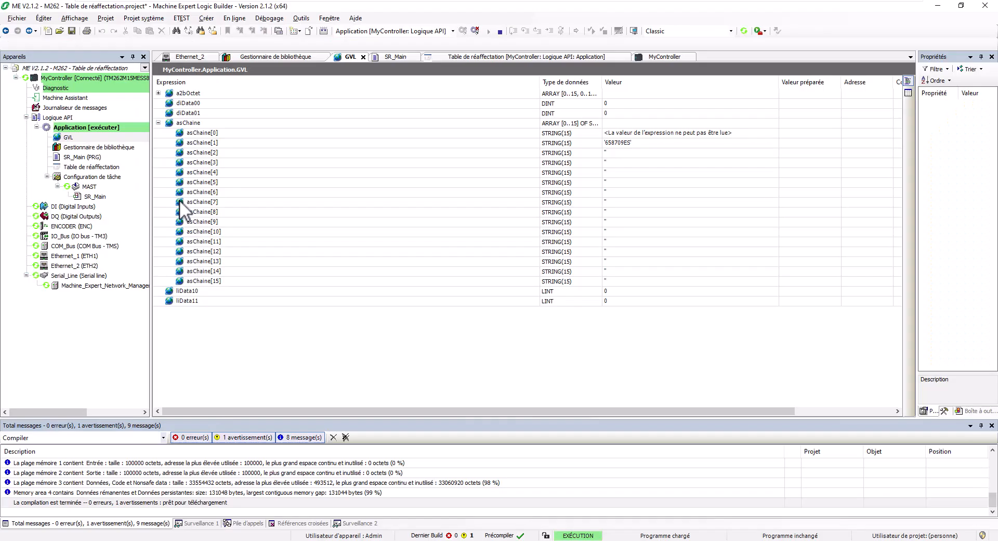
{"action": "key", "text": "alt+Tab"}
{"action": "key", "text": "alt+Tab"}
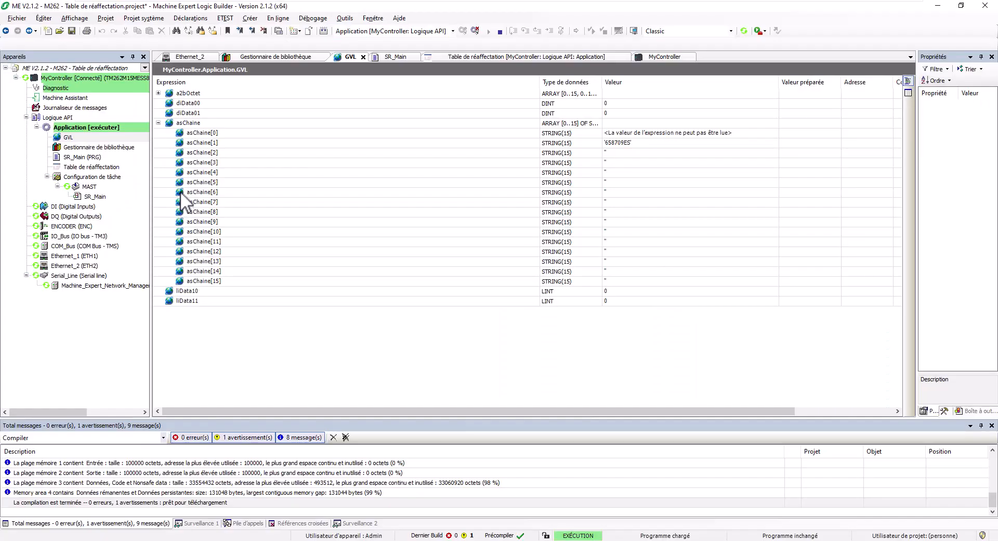
{"action": "key", "text": "alt+Tab"}
{"action": "left_click", "coordinate": [177, 191]}
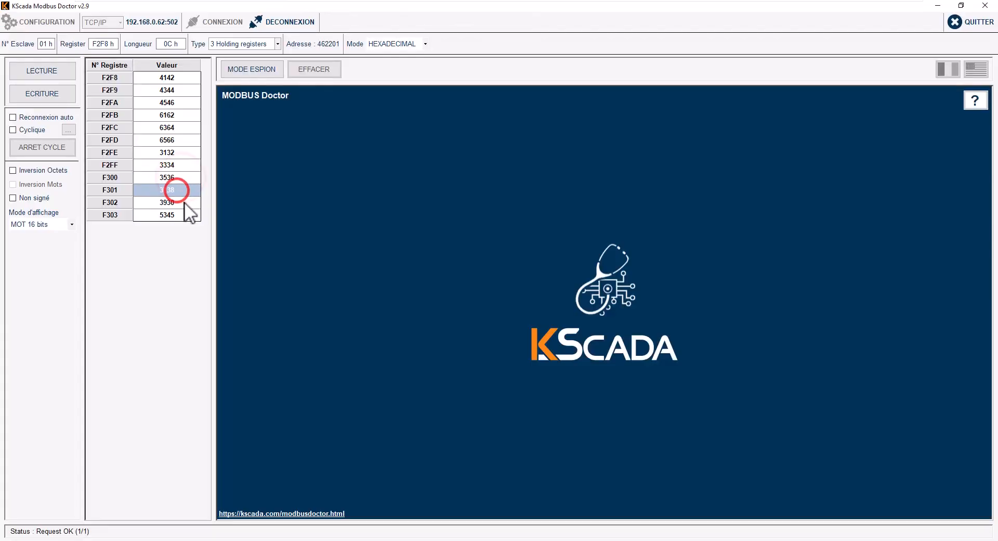
{"action": "left_click", "coordinate": [185, 202]}
{"action": "left_click", "coordinate": [186, 215]}
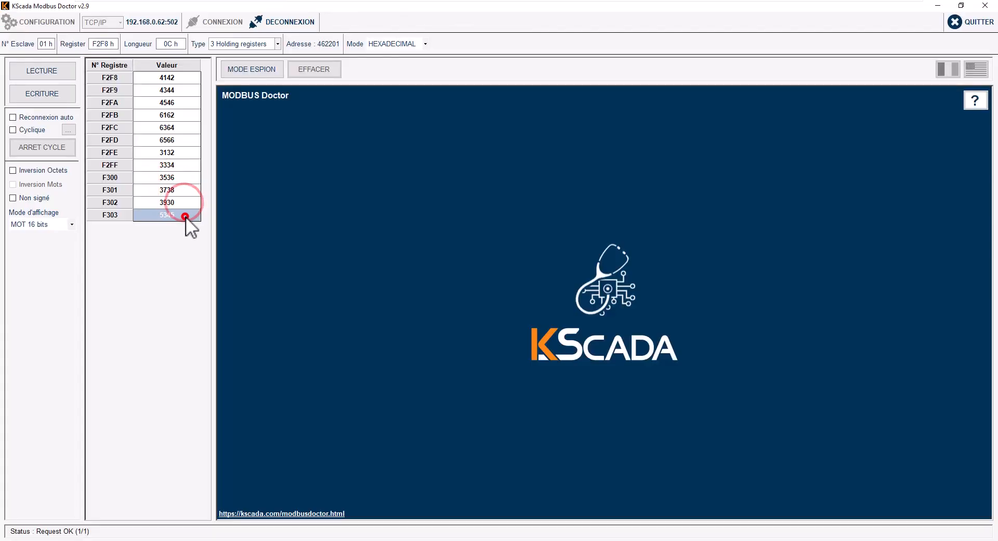
Step: Change F2FF to 34 by clearing its Octet 0 character, then write it to the controller
{"action": "double_click", "coordinate": [180, 166]}
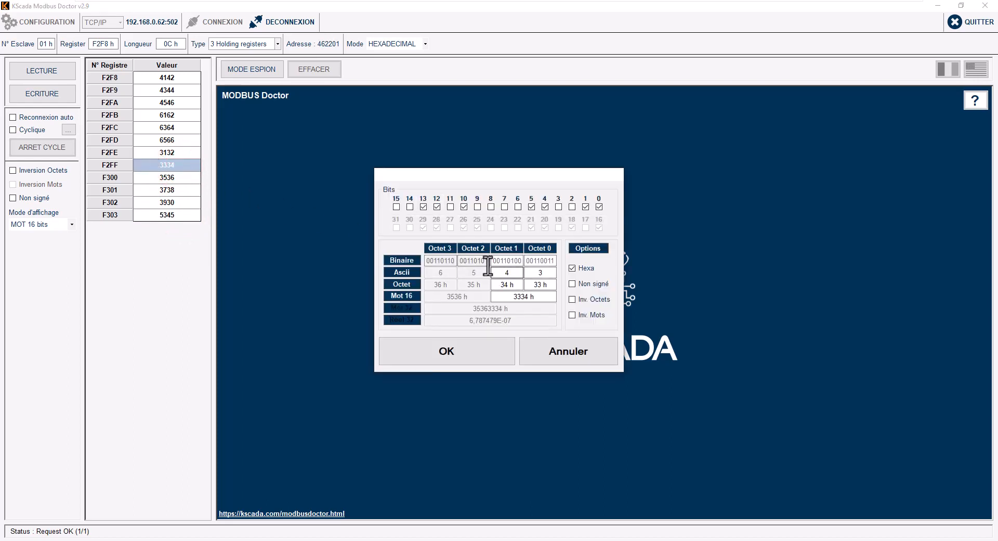
{"action": "left_click", "coordinate": [535, 273]}
{"action": "key", "text": "BackSpace"}
{"action": "left_click", "coordinate": [537, 285]}
{"action": "left_click", "coordinate": [466, 345]}
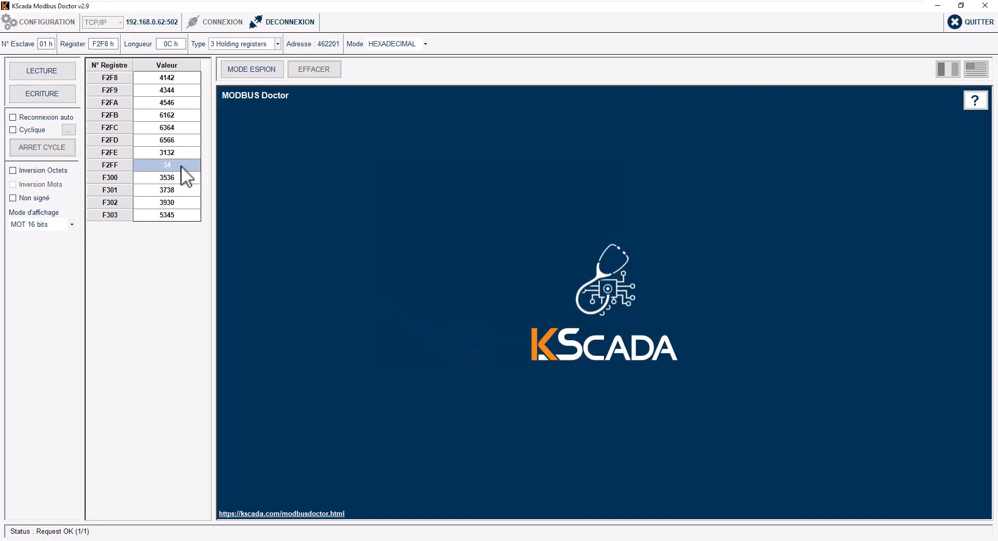
{"action": "double_click", "coordinate": [181, 165]}
{"action": "left_click", "coordinate": [472, 347]}
{"action": "left_click", "coordinate": [46, 94]}
{"action": "key", "text": "alt+Tab"}
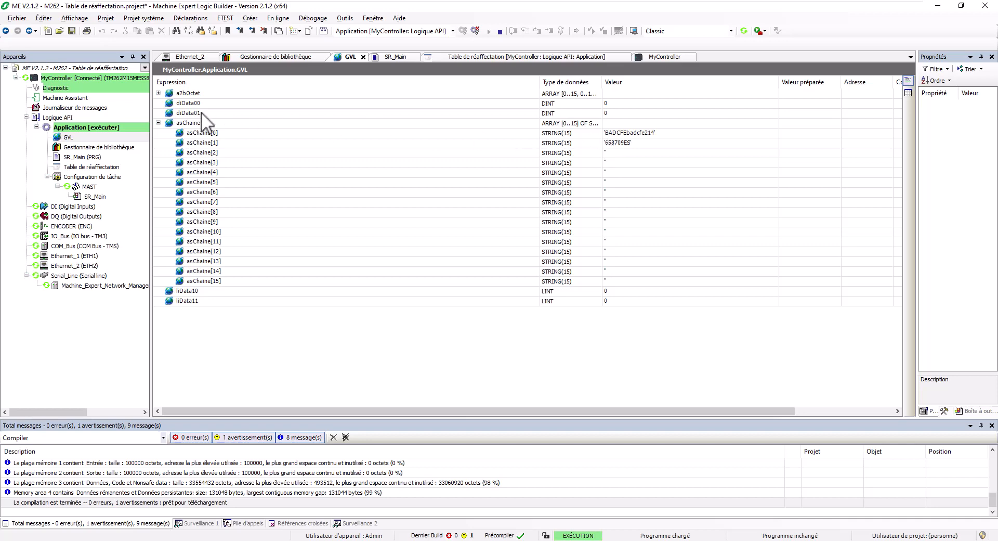
Step: Expand a2bOctet and compare bytes [0,0]–[0,3] with register F300 in Modbus Doctor
{"action": "left_click", "coordinate": [158, 93]}
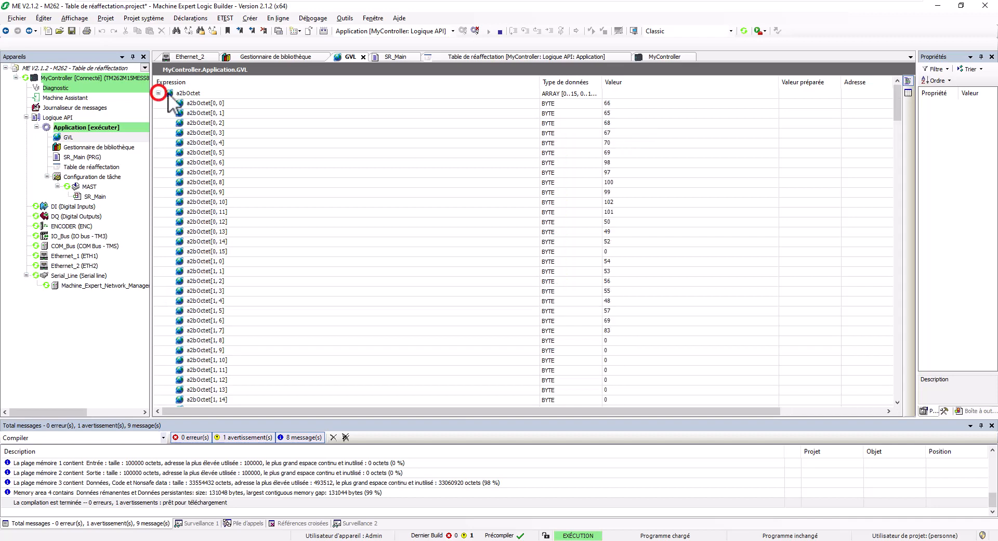
{"action": "left_click", "coordinate": [619, 104]}
{"action": "left_click", "coordinate": [619, 113]}
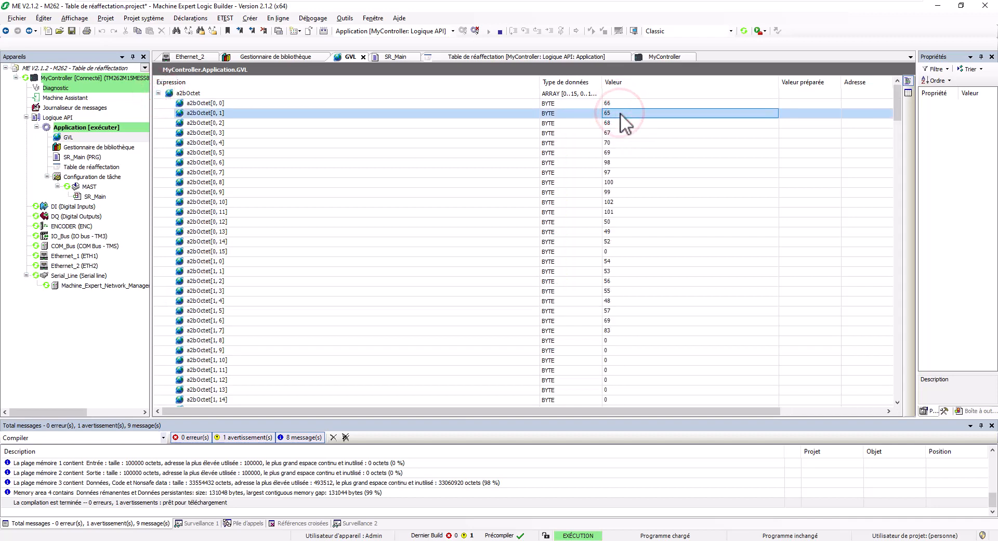
{"action": "key", "text": "alt+Tab"}
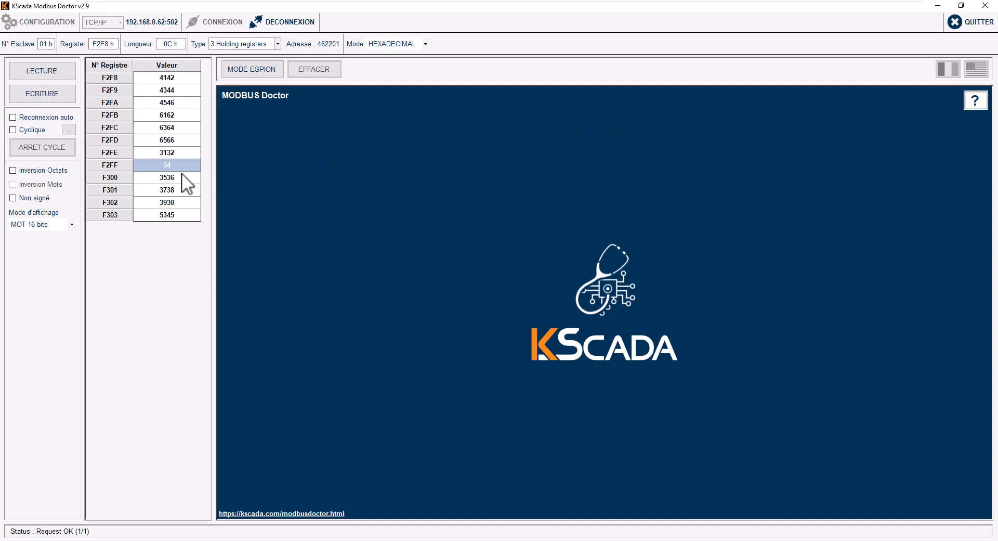
{"action": "left_click", "coordinate": [181, 175]}
{"action": "key", "text": "alt+Tab"}
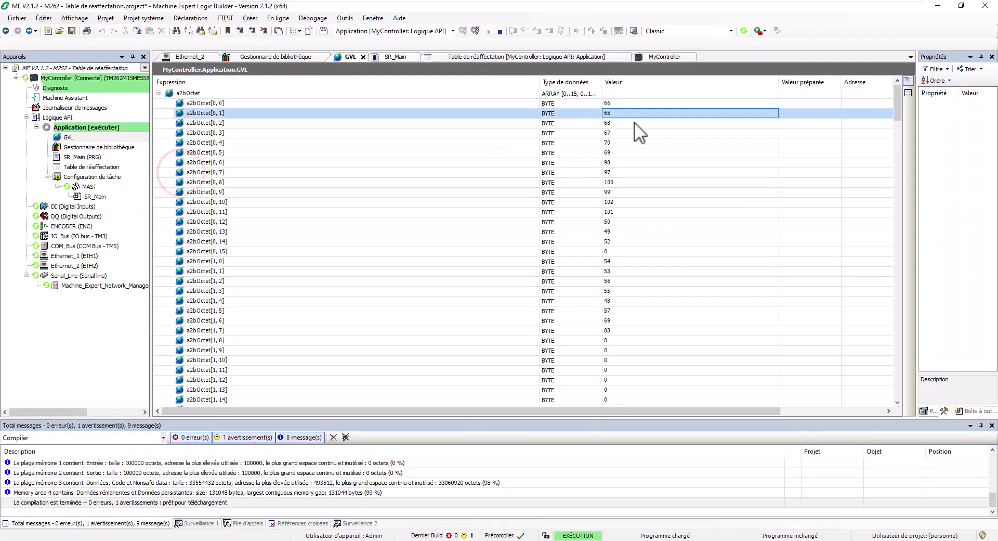
{"action": "left_click", "coordinate": [634, 123]}
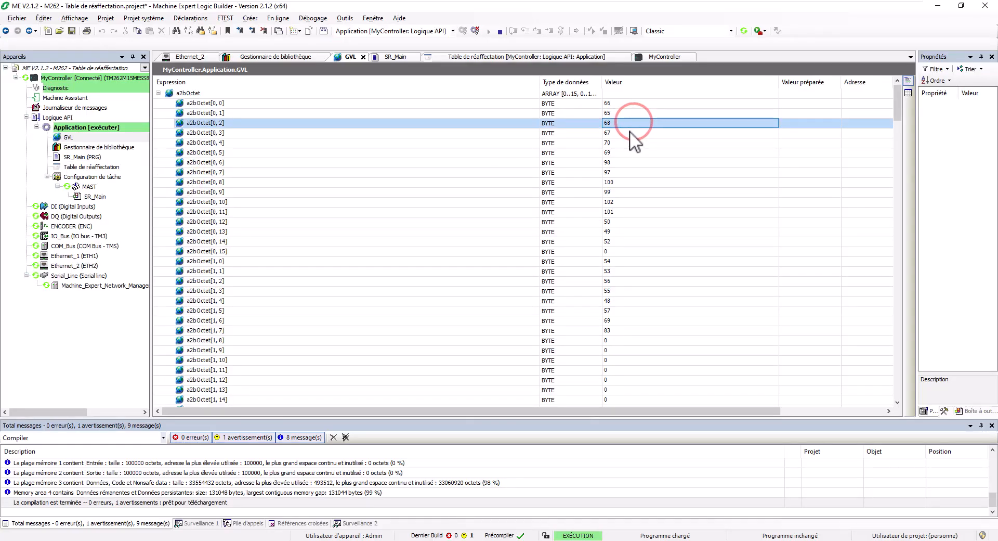
{"action": "left_click", "coordinate": [628, 134]}
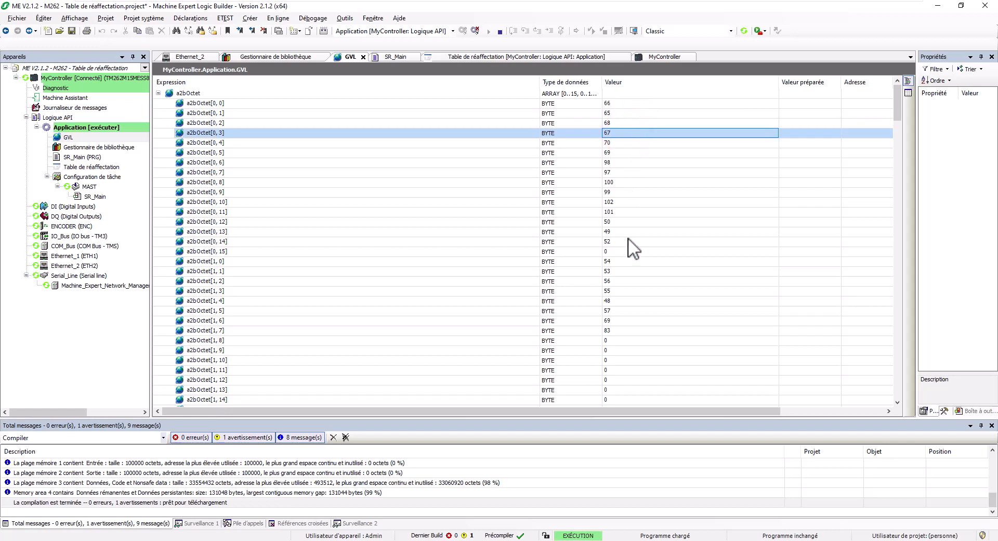
{"action": "left_click", "coordinate": [624, 103]}
{"action": "key", "text": "alt+Tab"}
{"action": "key", "text": "alt+Tab"}
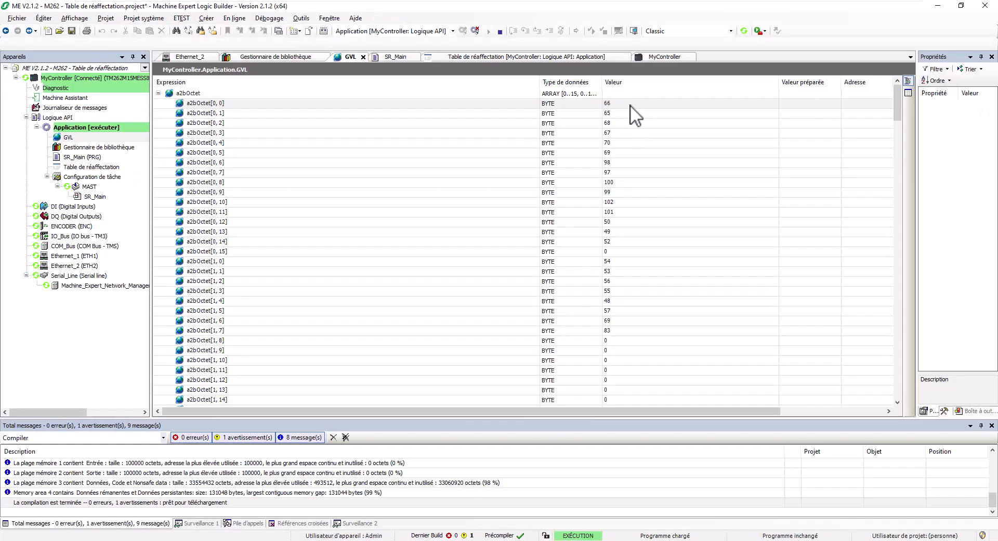
Step: Switch the byte value display to Représentation > Hexadécimal, so a2bOctet[0,0] reads 16#42
{"action": "right_click", "coordinate": [634, 105]}
{"action": "mouse_move", "coordinate": [689, 282]}
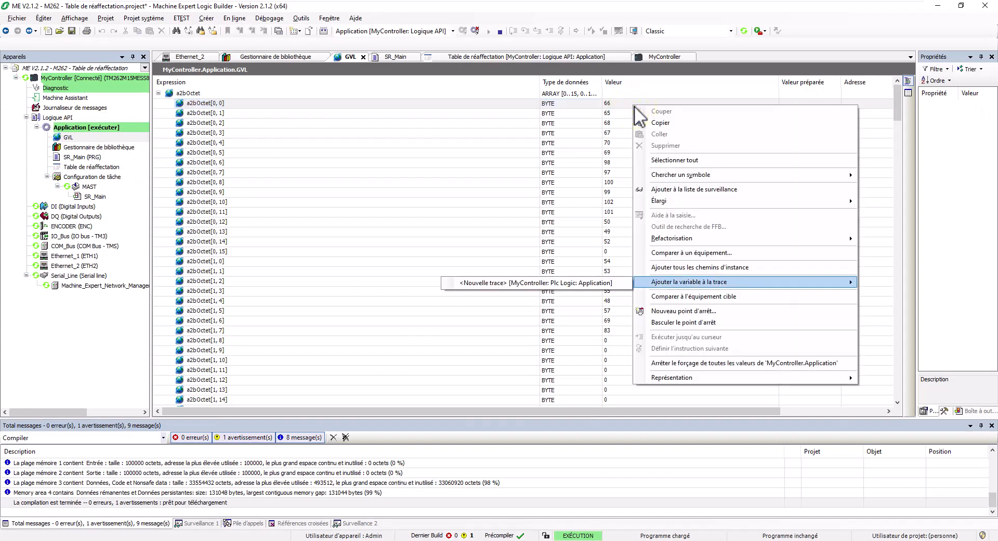
{"action": "key", "text": "alt+Tab"}
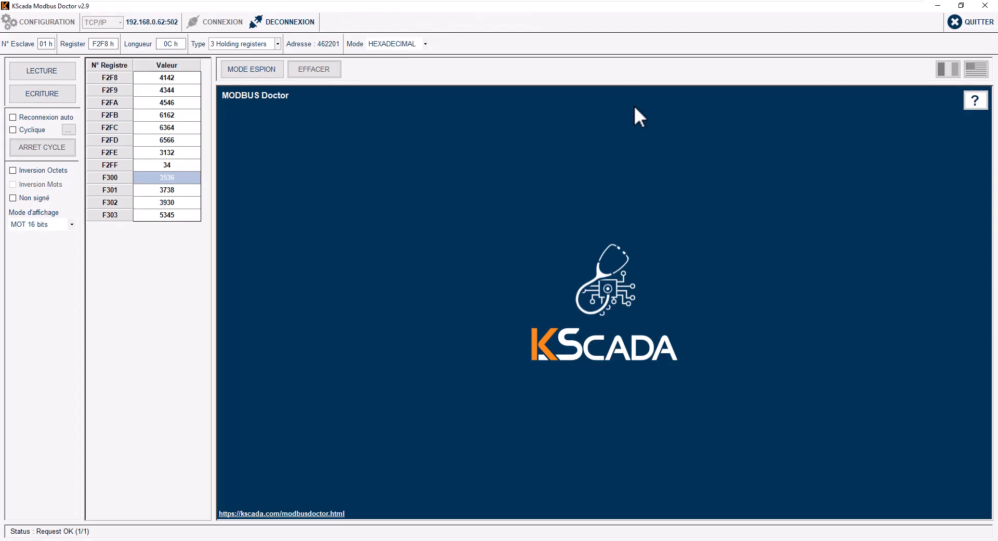
{"action": "key", "text": "alt+Tab"}
{"action": "right_click", "coordinate": [629, 104]}
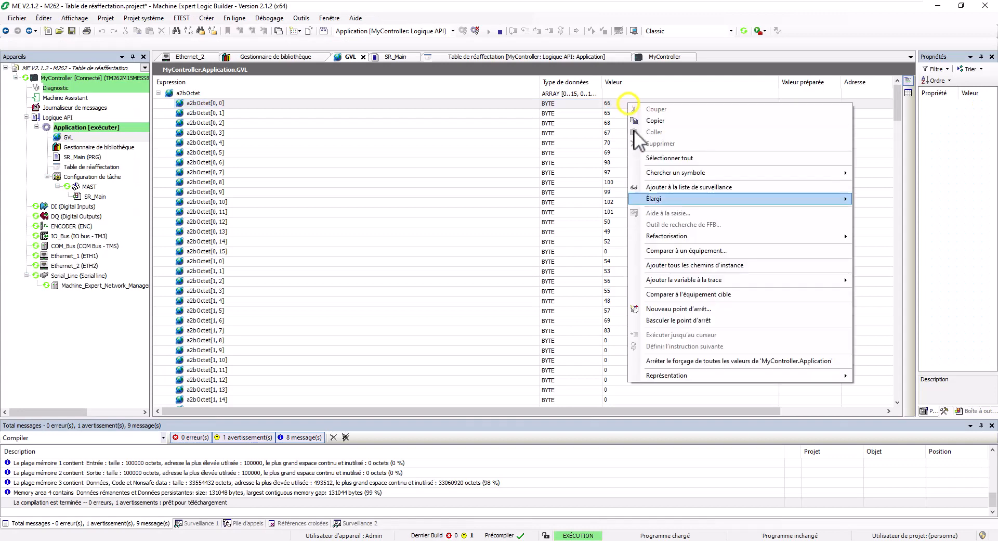
{"action": "left_click", "coordinate": [682, 375]}
{"action": "left_click", "coordinate": [881, 393]}
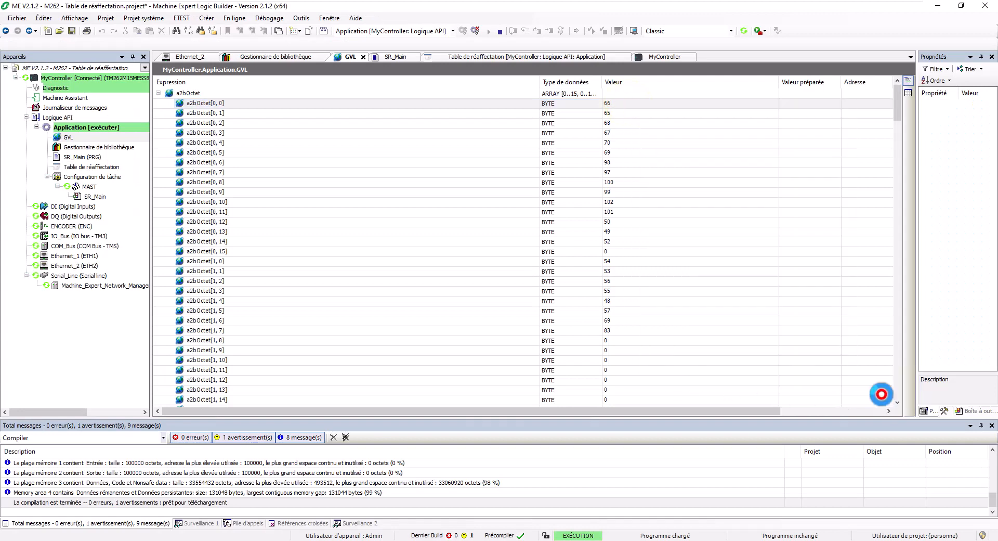
{"action": "left_click", "coordinate": [629, 104]}
{"action": "left_click", "coordinate": [629, 112]}
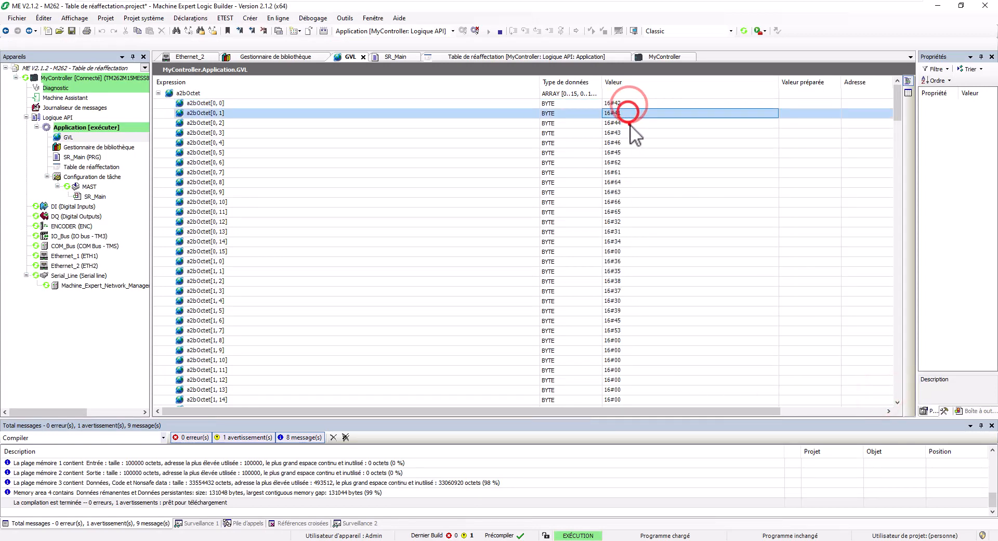
Step: Check bytes a2bOctet[0,2]–[0,3], then enable Inversion Octets to byte-swap the registers
{"action": "left_click", "coordinate": [629, 124]}
{"action": "left_click", "coordinate": [630, 134]}
{"action": "key", "text": "alt+Tab"}
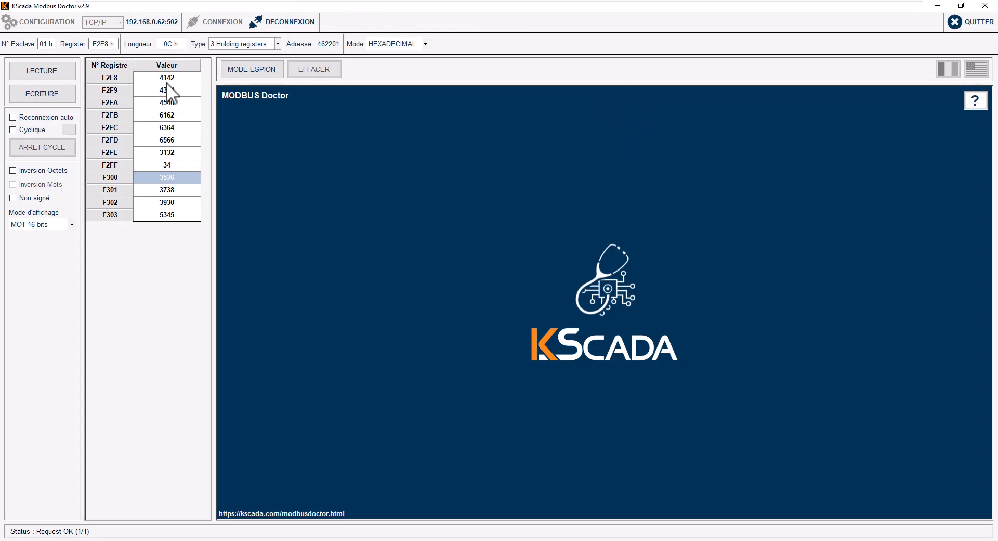
{"action": "left_click", "coordinate": [56, 173]}
{"action": "key", "text": "alt+Tab"}
Step: Compare bytes a2bOctet[0,4] through [0,15] against the swapped Modbus registers
{"action": "key", "text": "alt+Tab"}
{"action": "key", "text": "alt+Tab"}
{"action": "left_click", "coordinate": [636, 138]}
{"action": "left_click", "coordinate": [631, 151]}
{"action": "key", "text": "alt+Tab"}
{"action": "key", "text": "alt+Tab"}
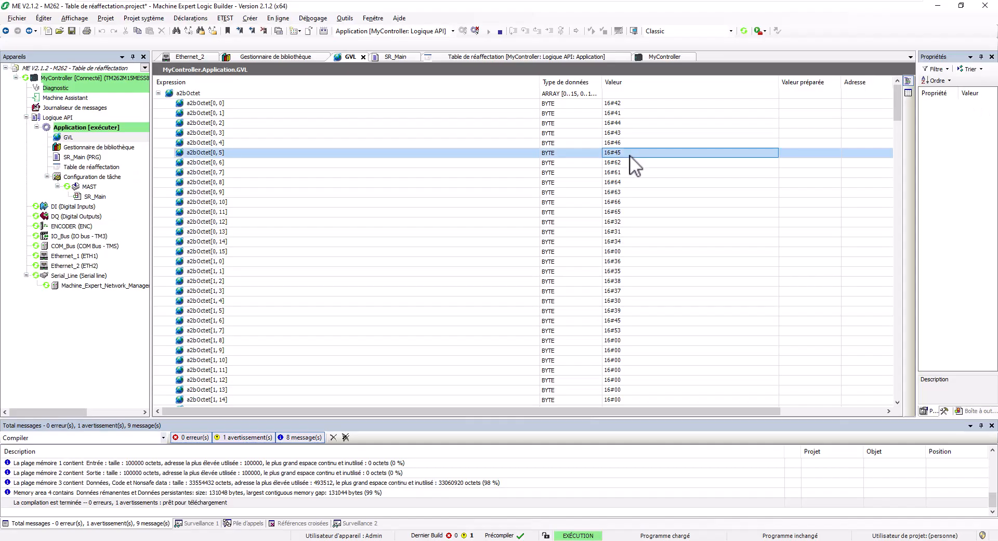
{"action": "left_click", "coordinate": [626, 163]}
{"action": "left_click", "coordinate": [628, 173]}
{"action": "left_click", "coordinate": [629, 182]}
{"action": "left_click", "coordinate": [629, 192]}
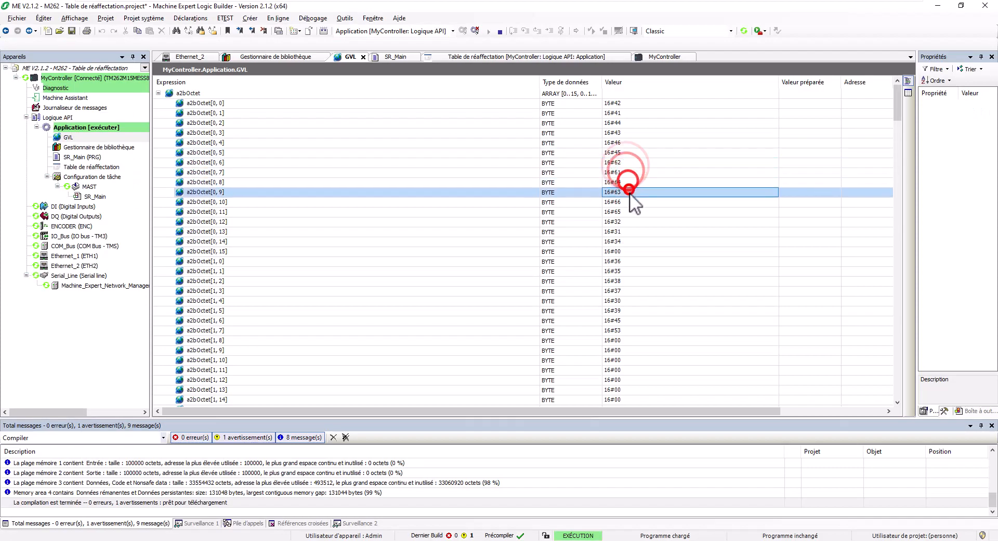
{"action": "left_click", "coordinate": [629, 202]}
{"action": "key", "text": "alt+Tab"}
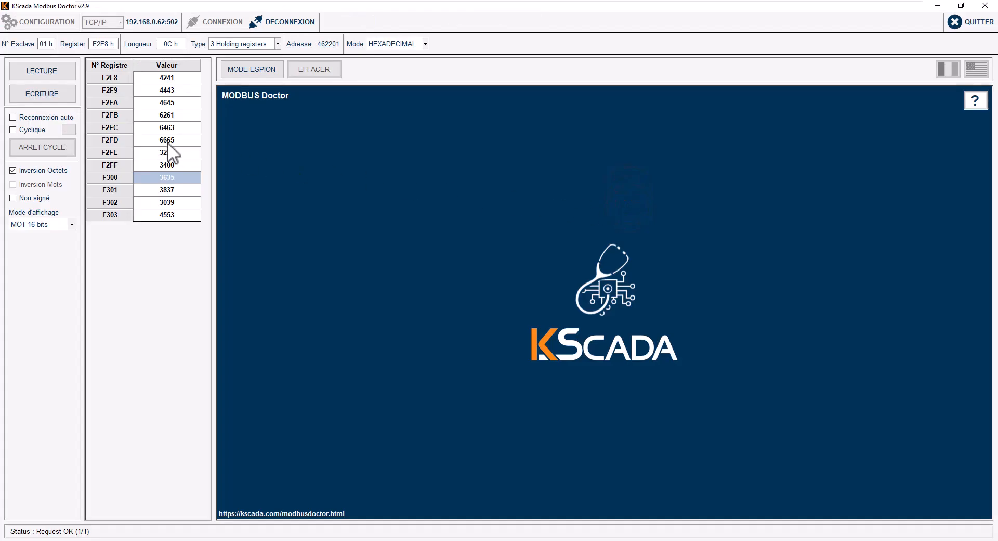
{"action": "key", "text": "alt+Tab"}
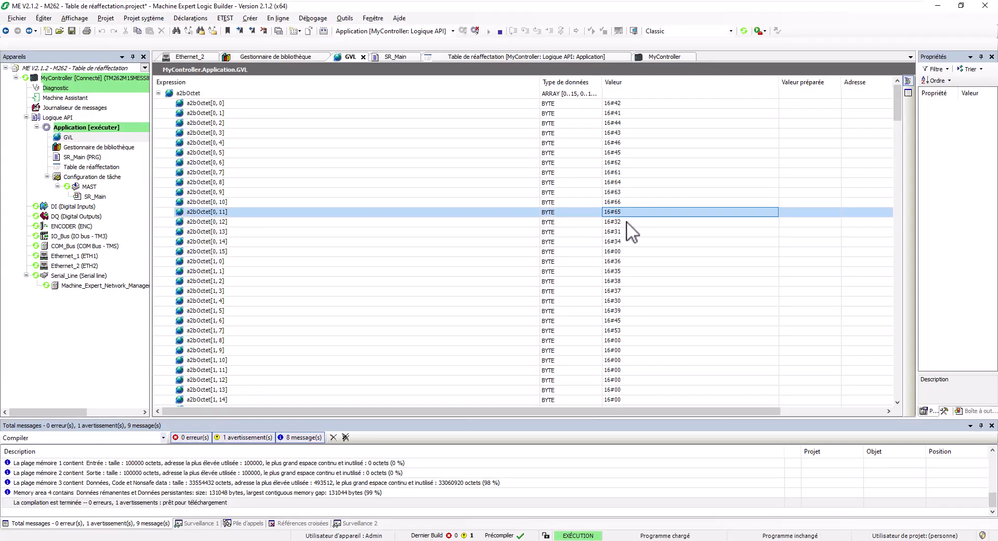
{"action": "left_click", "coordinate": [625, 221]}
{"action": "left_click", "coordinate": [626, 231]}
{"action": "left_click", "coordinate": [627, 241]}
{"action": "left_click", "coordinate": [627, 251]}
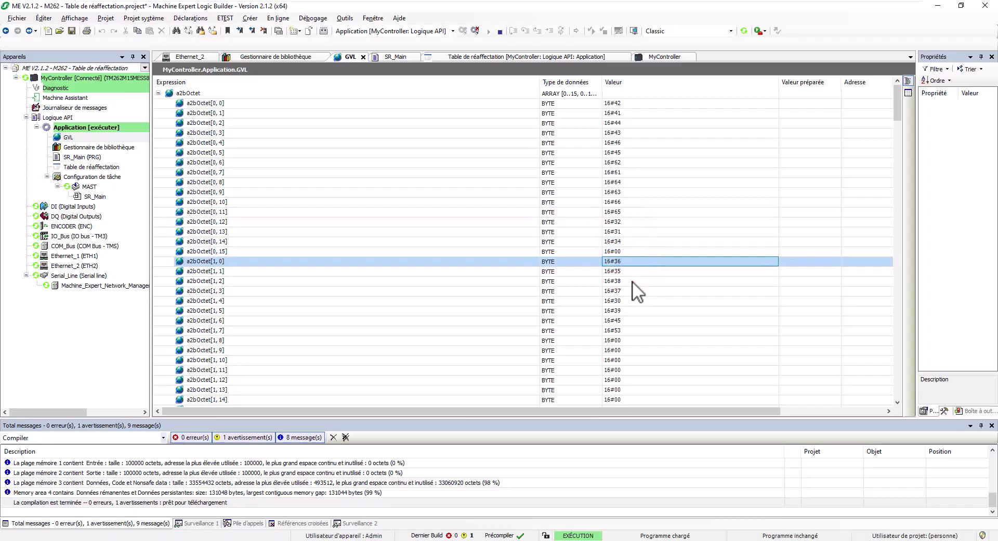
Step: Compare bytes a2bOctet[1,4]–[1,8], reading 16#30, 39, 45, 53, then 16#00
{"action": "key", "text": "alt+Tab"}
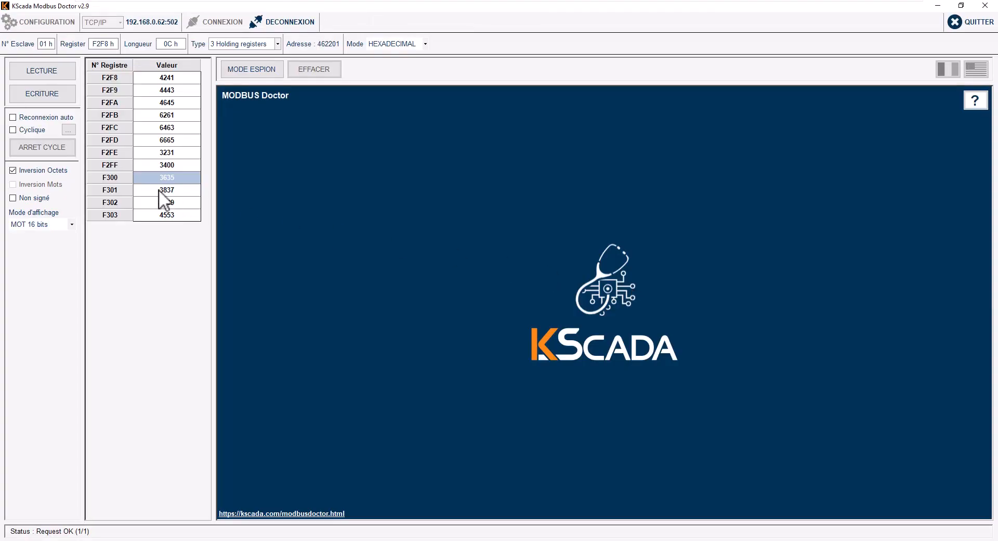
{"action": "key", "text": "alt+Tab"}
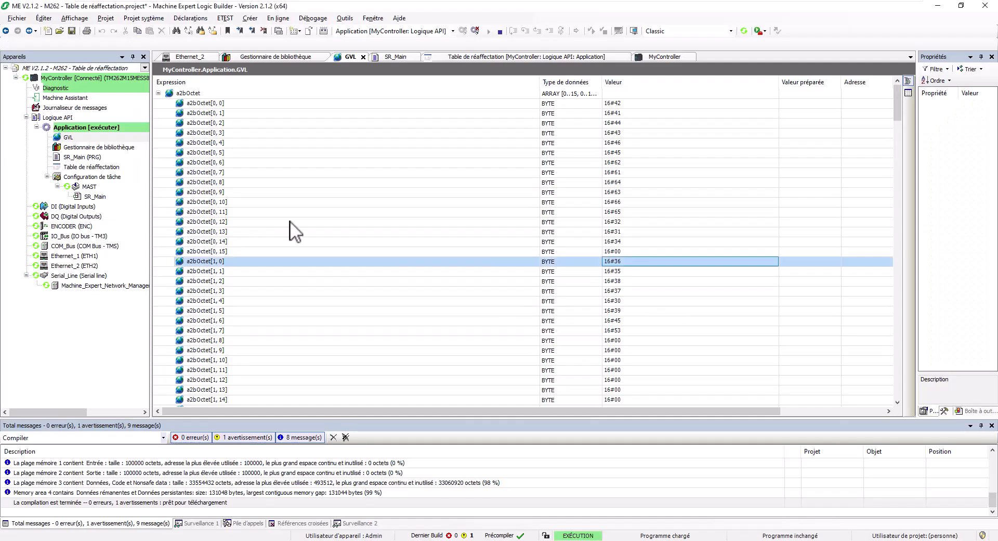
{"action": "left_click", "coordinate": [626, 301]}
{"action": "left_click", "coordinate": [624, 311]}
{"action": "left_click", "coordinate": [624, 321]}
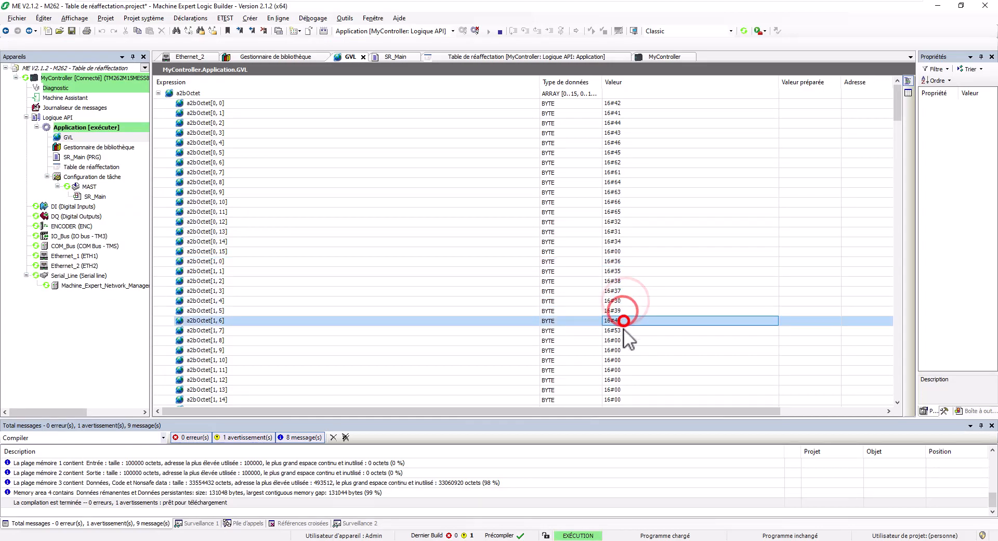
{"action": "left_click", "coordinate": [623, 330]}
{"action": "key", "text": "alt+Tab"}
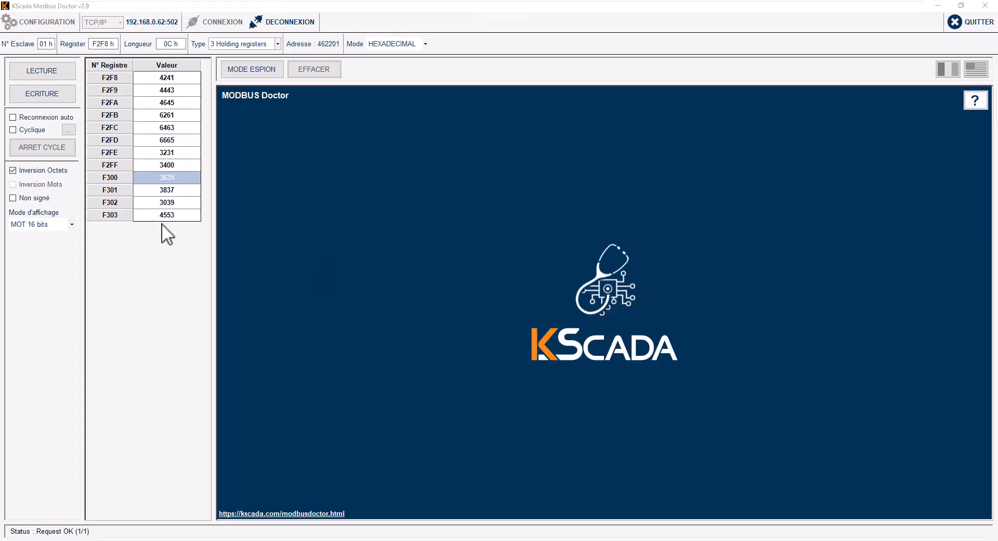
{"action": "key", "text": "alt+Tab"}
{"action": "left_click", "coordinate": [627, 339]}
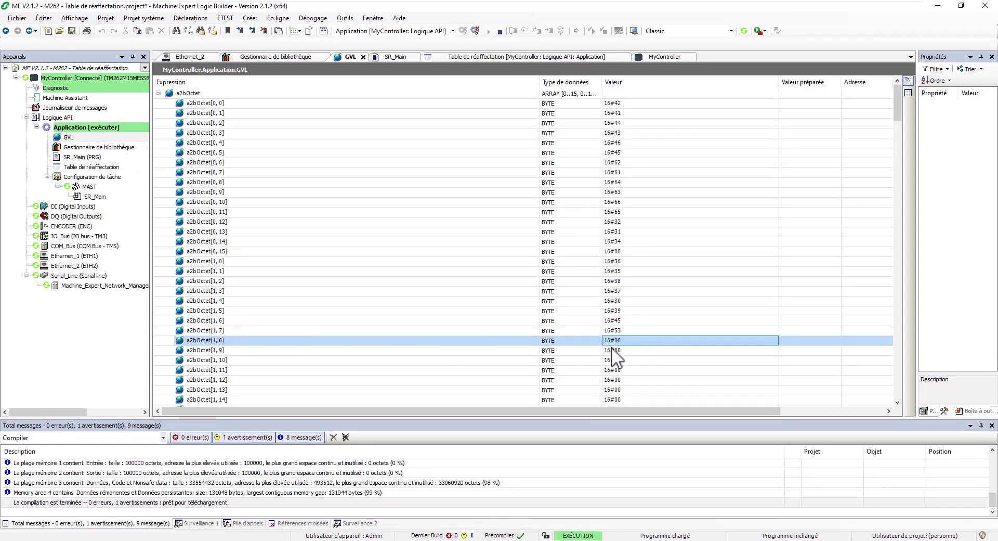
Step: Check the asChaine[1] string, then collapse the a2bOctet and asChaine arrays
{"action": "scroll", "coordinate": [611, 348], "scroll_direction": "down", "scroll_amount": 20}
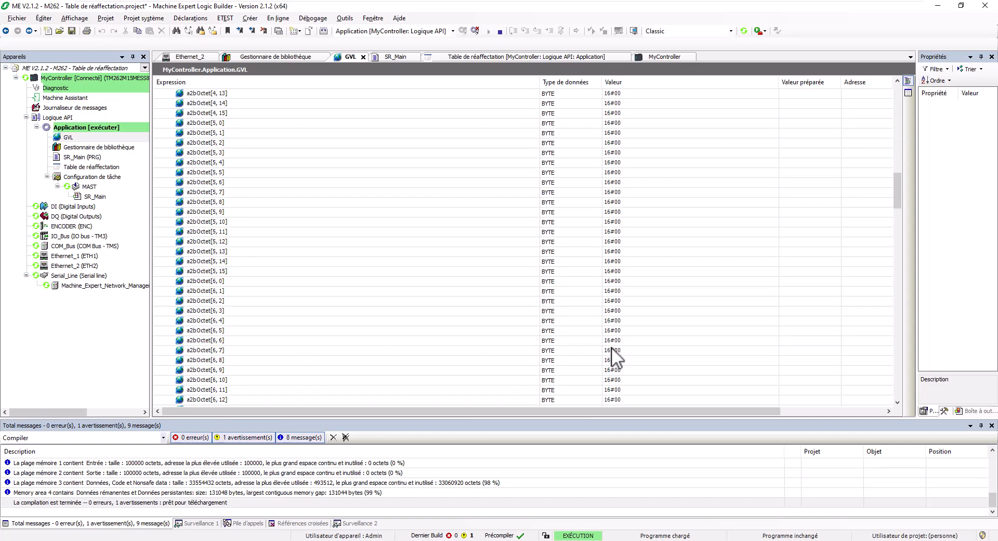
{"action": "scroll", "coordinate": [611, 347], "scroll_direction": "down", "scroll_amount": 20}
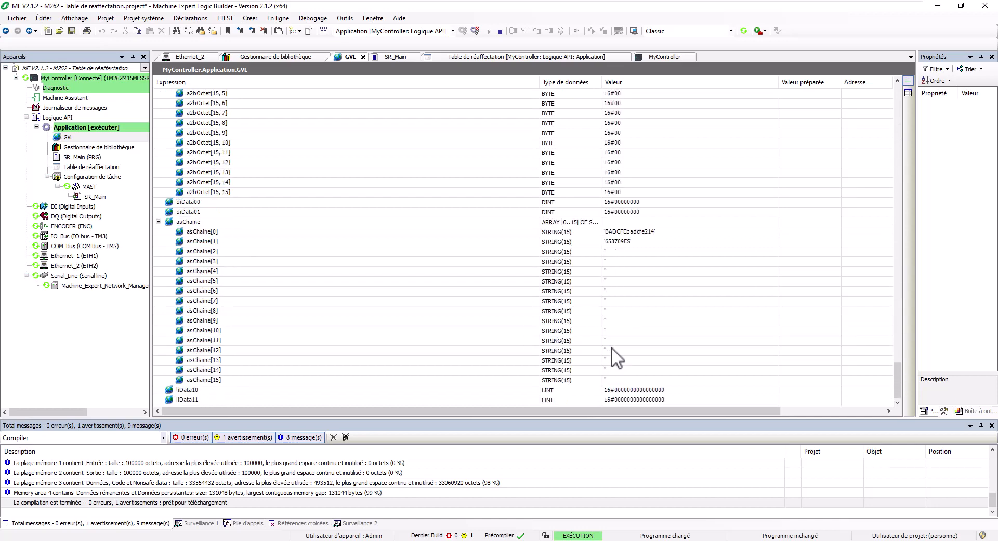
{"action": "left_click", "coordinate": [653, 241]}
{"action": "scroll", "coordinate": [564, 262], "scroll_direction": "up", "scroll_amount": 8}
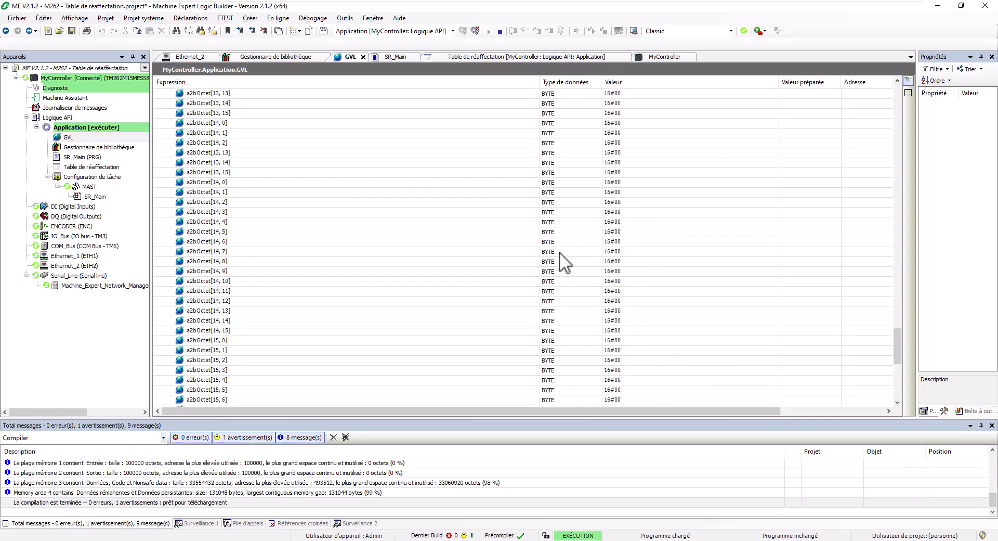
{"action": "scroll", "coordinate": [560, 253], "scroll_direction": "up", "scroll_amount": 20}
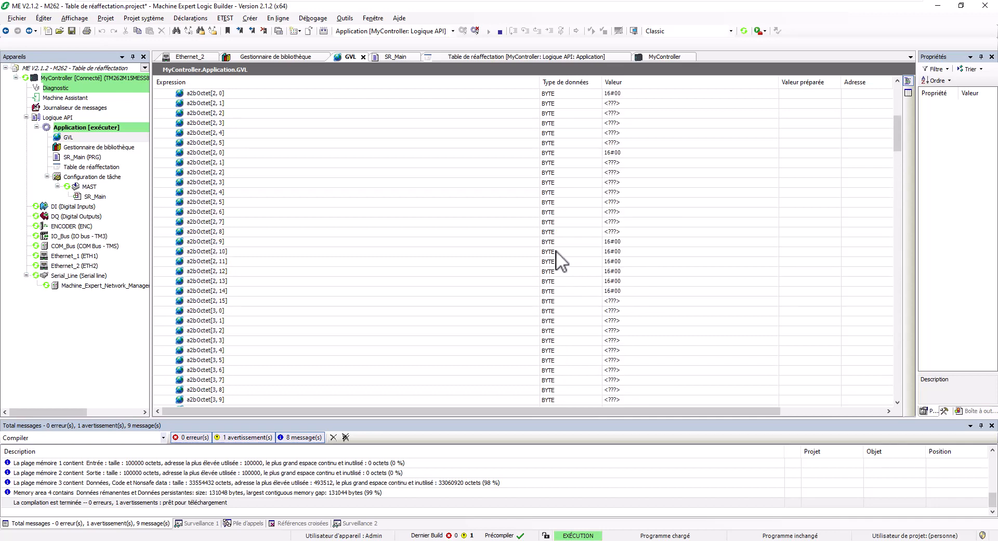
{"action": "scroll", "coordinate": [556, 251], "scroll_direction": "up", "scroll_amount": 12}
{"action": "left_click", "coordinate": [158, 93]}
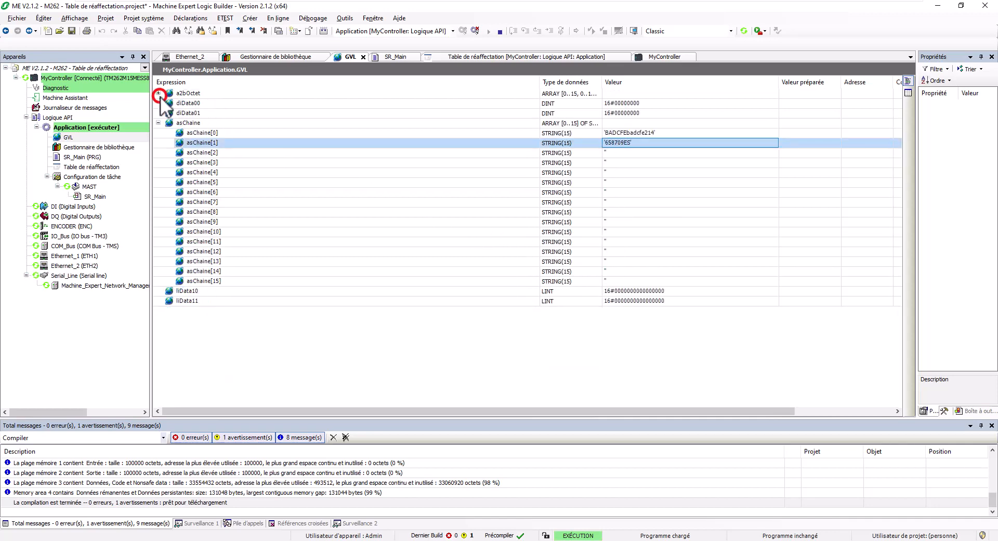
{"action": "left_click", "coordinate": [158, 123]}
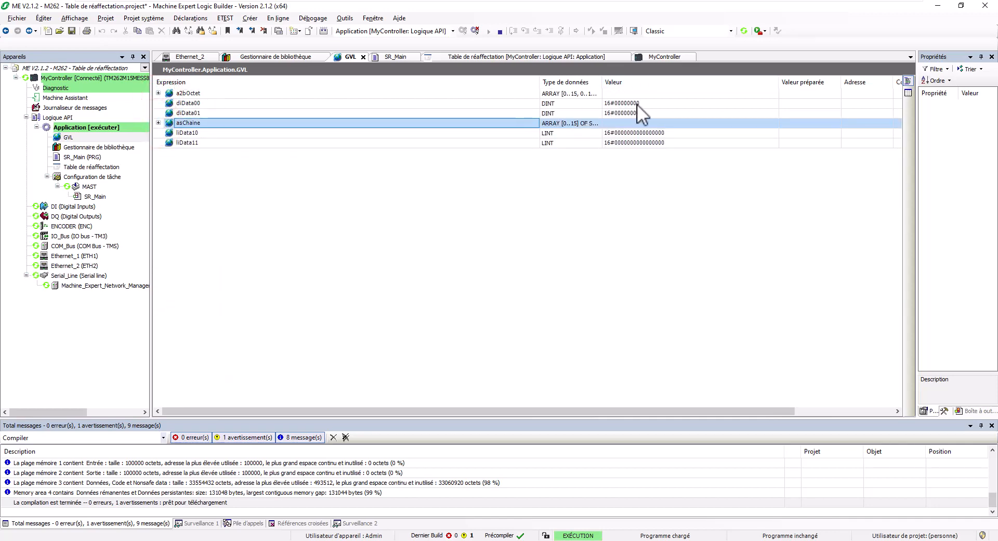
Step: Set the watch values back to Représentation > Décimal and return to Modbus Doctor
{"action": "right_click", "coordinate": [654, 103]}
{"action": "left_click", "coordinate": [709, 375]}
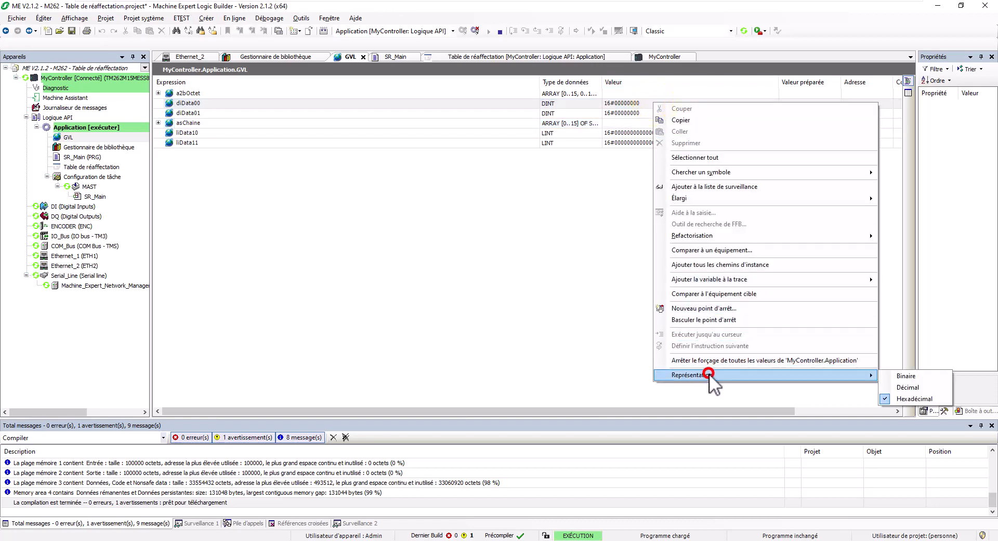
{"action": "left_click", "coordinate": [894, 385]}
{"action": "key", "text": "alt+Tab"}
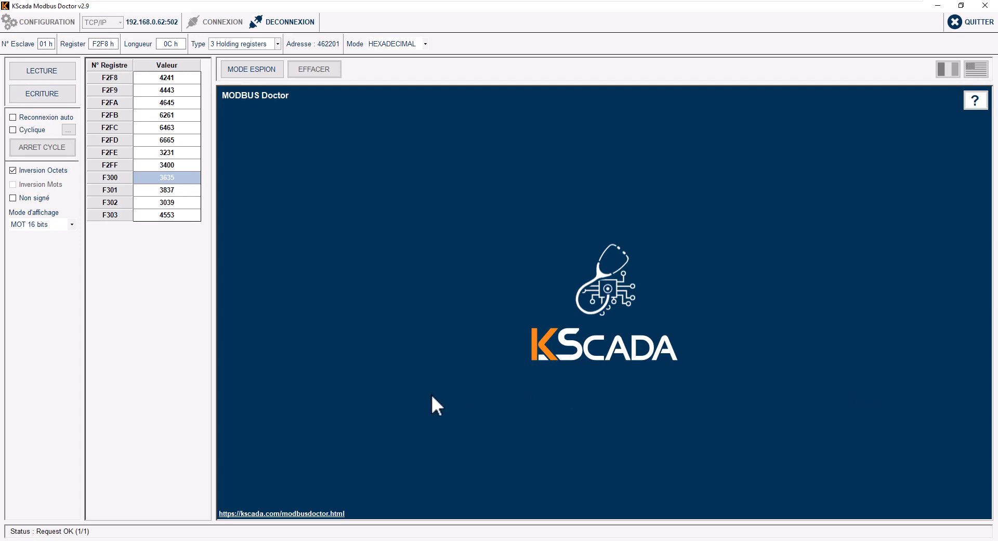
Step: Read 14 holding registers from 60200 in DECIMAL mode
{"action": "key", "text": "alt+Tab"}
{"action": "key", "text": "alt+Tab"}
{"action": "left_click", "coordinate": [381, 42]}
{"action": "left_click", "coordinate": [392, 53]}
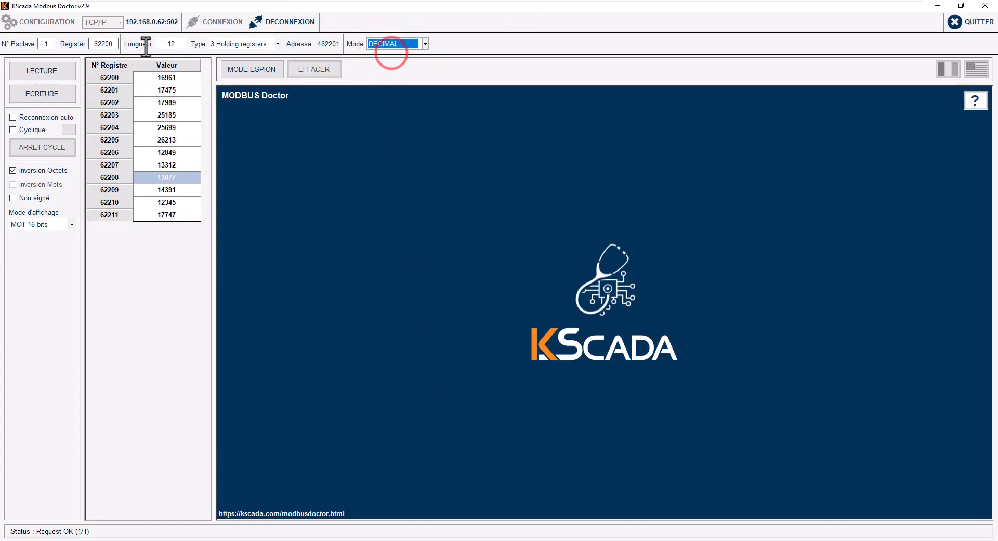
{"action": "left_click", "coordinate": [98, 44]}
{"action": "type", "text": "0"}
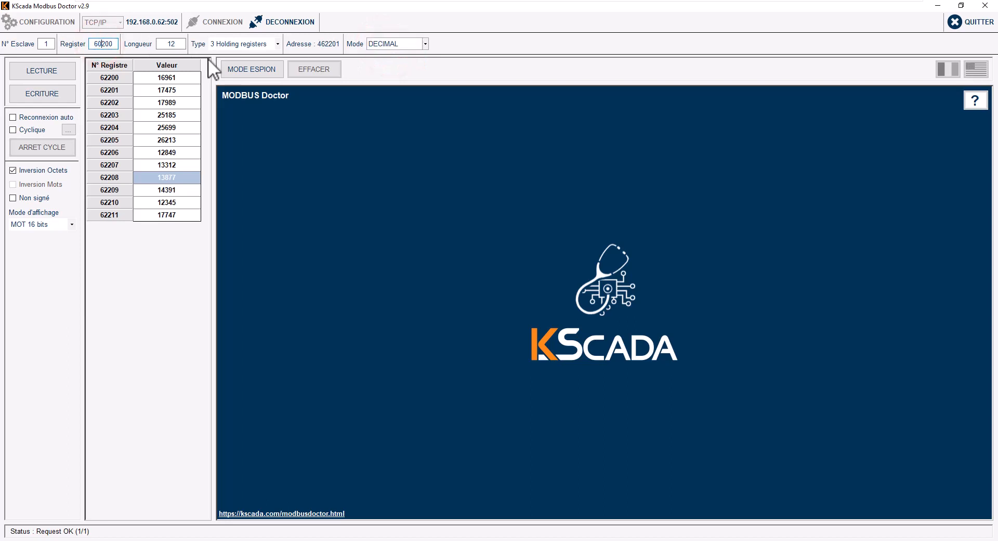
{"action": "double_click", "coordinate": [171, 44]}
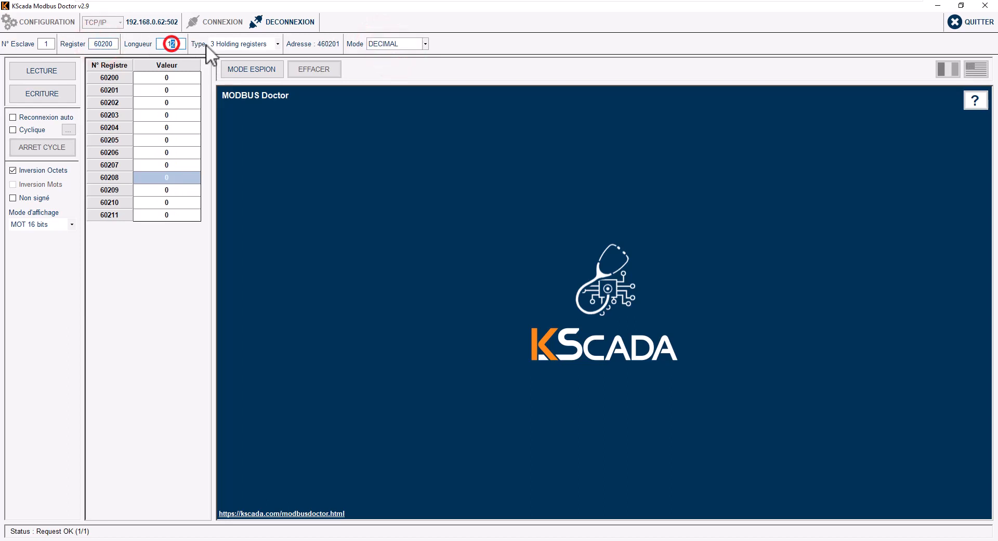
{"action": "type", "text": "14"}
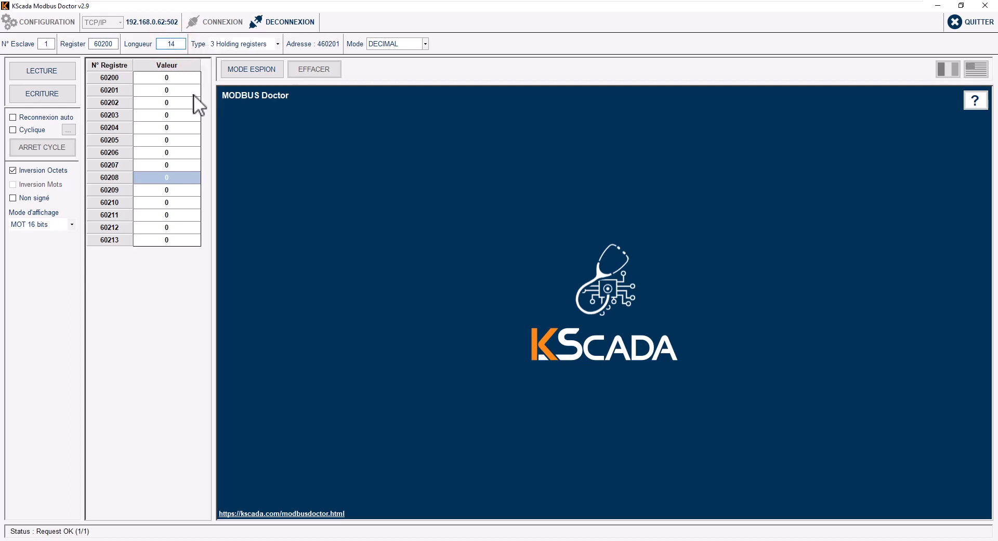
{"action": "left_click", "coordinate": [58, 68]}
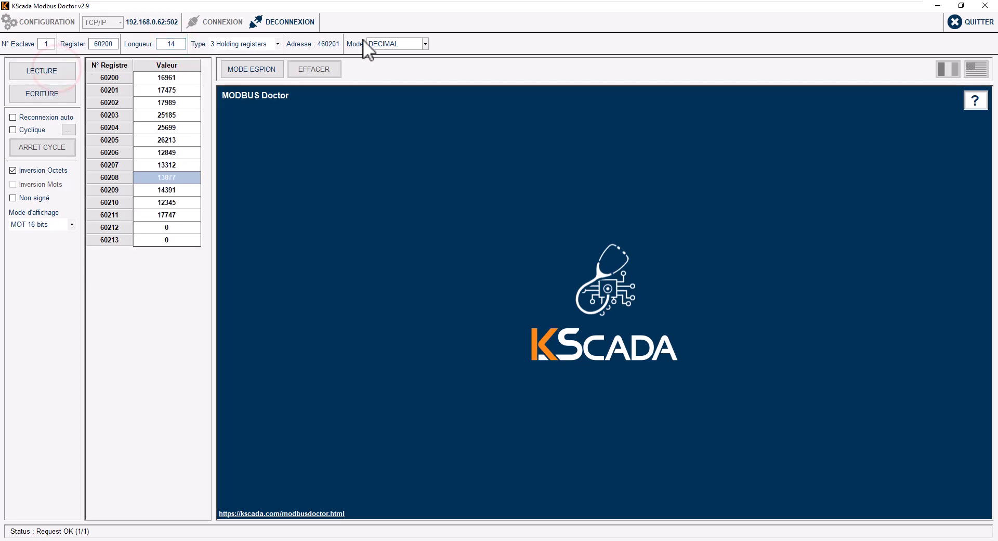
Step: Briefly view hexadecimal, return to decimal, and turn off Inversion Octets byte swapping
{"action": "left_click", "coordinate": [383, 43]}
{"action": "left_click", "coordinate": [391, 63]}
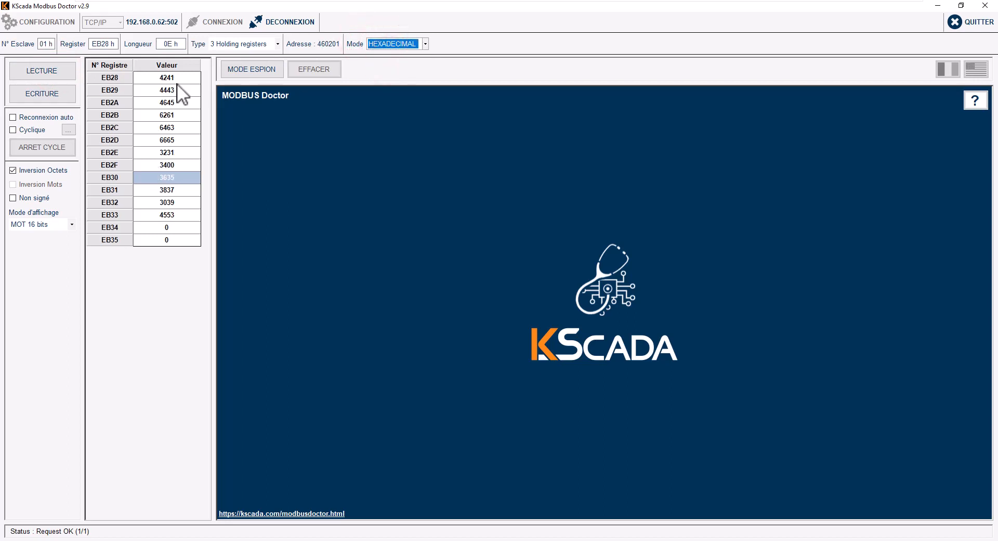
{"action": "left_click", "coordinate": [402, 40]}
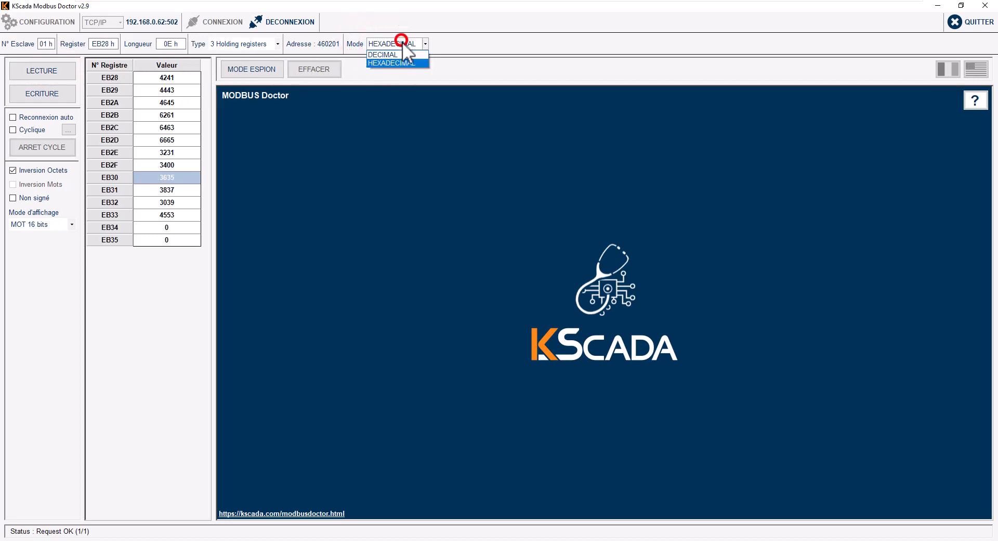
{"action": "left_click", "coordinate": [404, 54]}
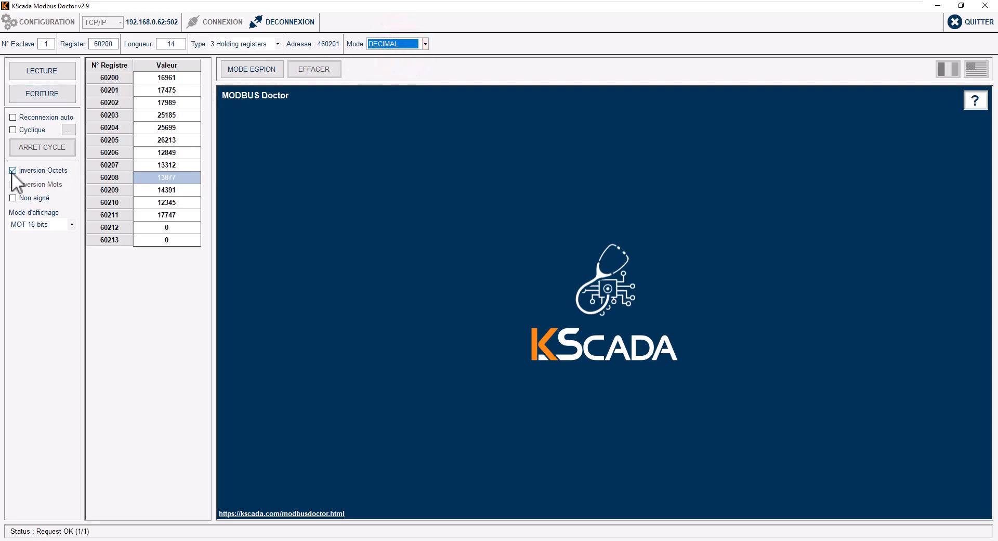
{"action": "left_click", "coordinate": [12, 170]}
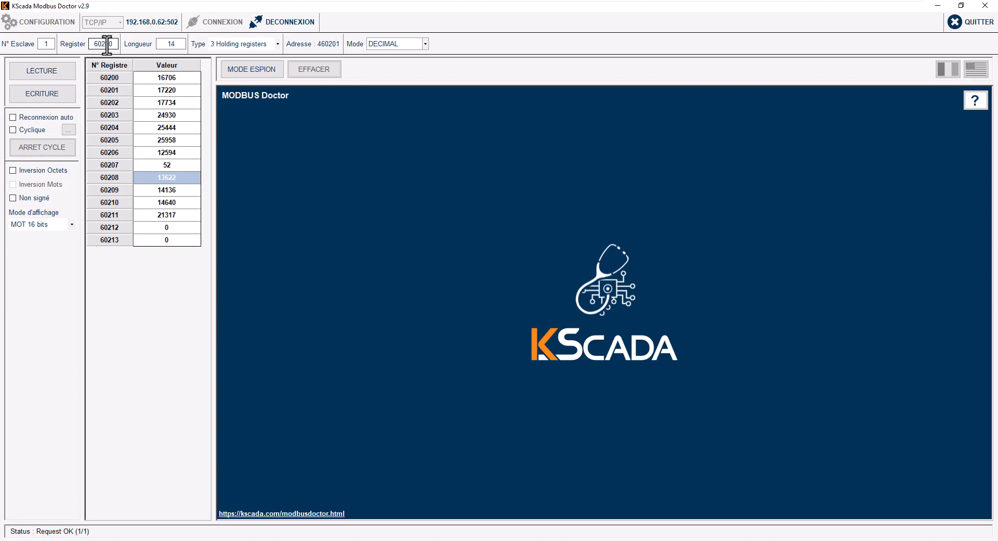
{"action": "key", "text": "alt+Tab"}
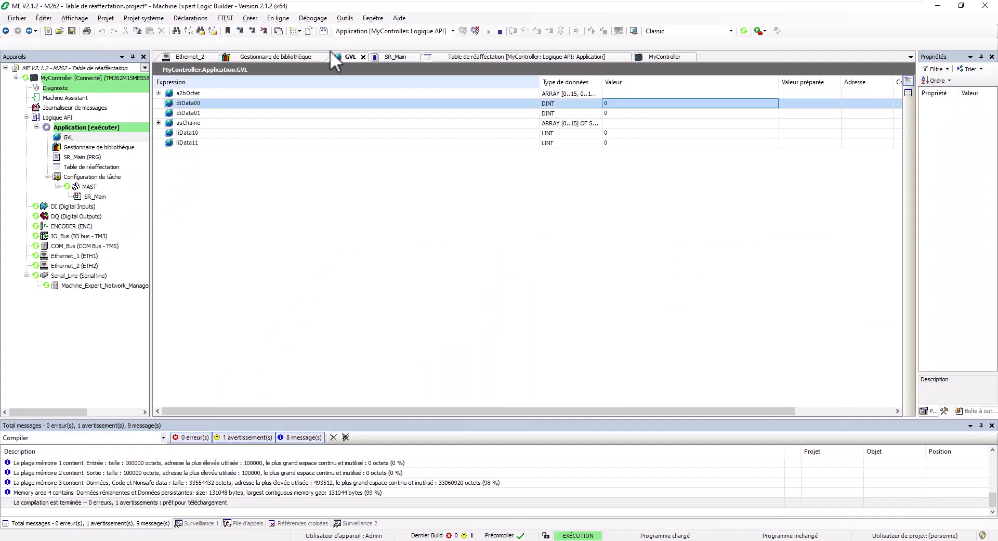
Step: Find GVL.liData10's write address %MW62320 in the Table de réaffectation
{"action": "left_click", "coordinate": [550, 57]}
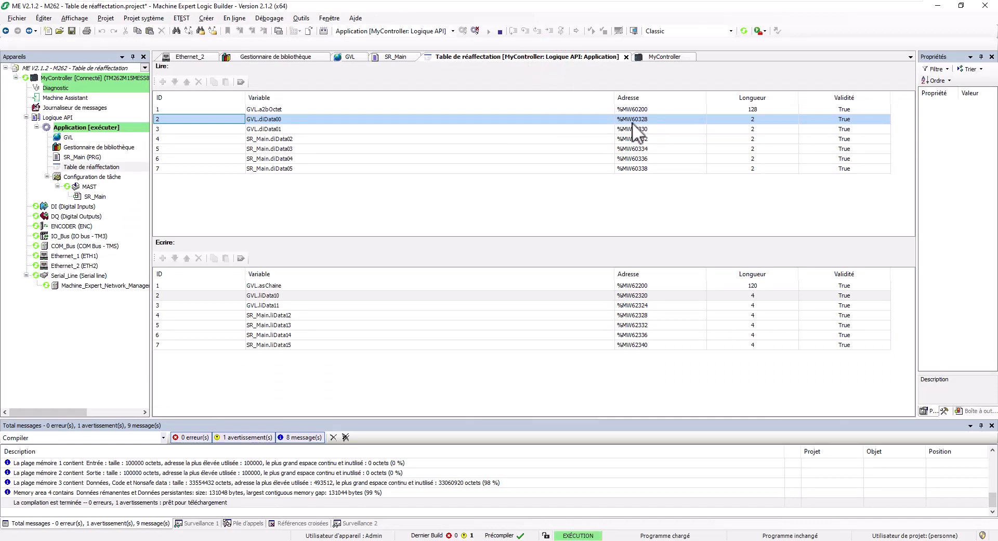
{"action": "left_click", "coordinate": [644, 297]}
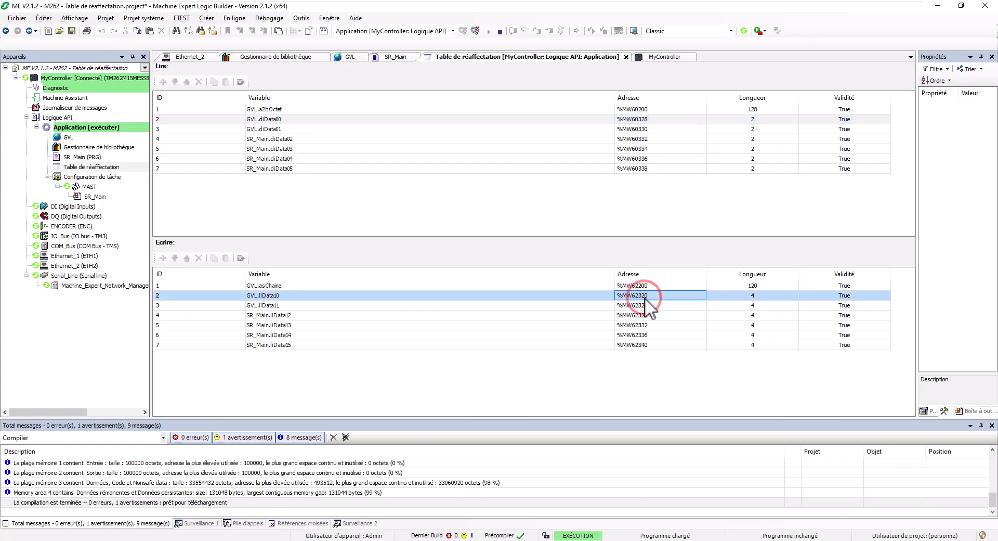
{"action": "key", "text": "alt+Tab"}
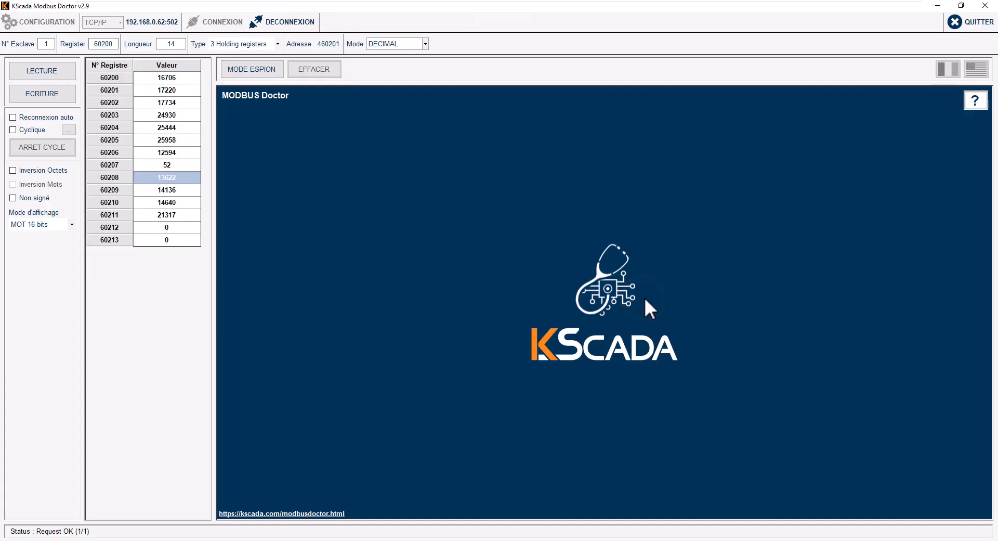
Step: Show registers as MOT 32 bits from 62320 with Longueur 24, checking lengths in Machine Expert
{"action": "left_click", "coordinate": [39, 223]}
{"action": "left_click", "coordinate": [33, 259]}
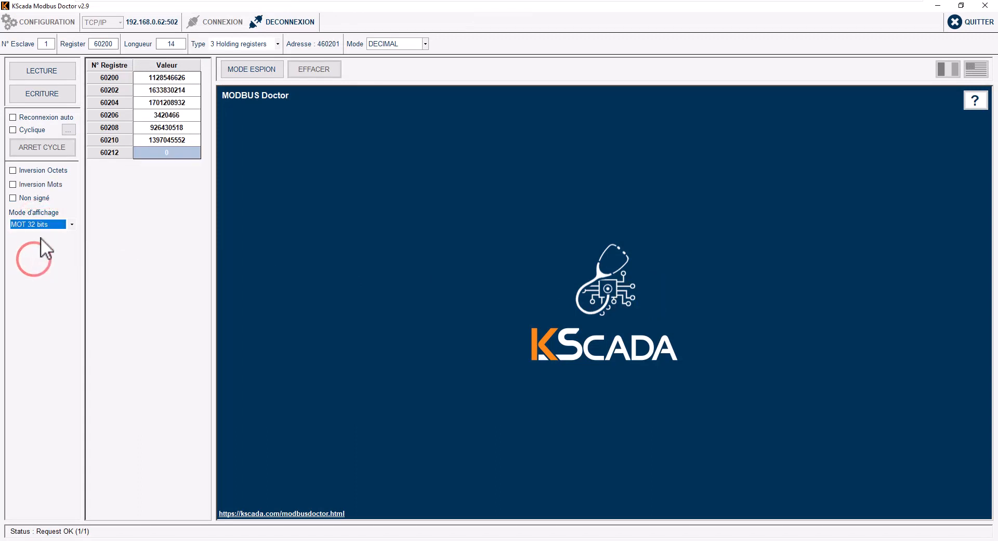
{"action": "double_click", "coordinate": [99, 43]}
{"action": "type", "text": "62320"}
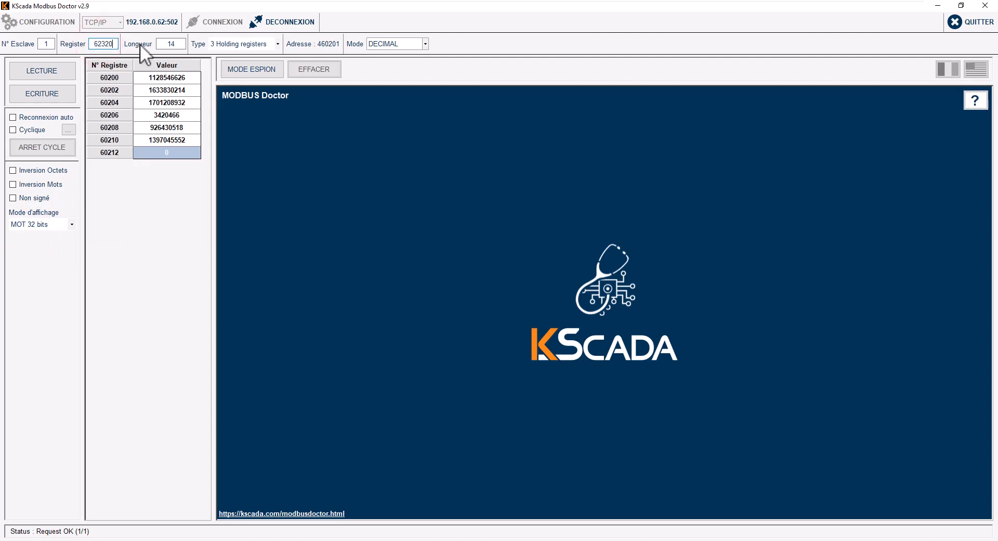
{"action": "double_click", "coordinate": [167, 43]}
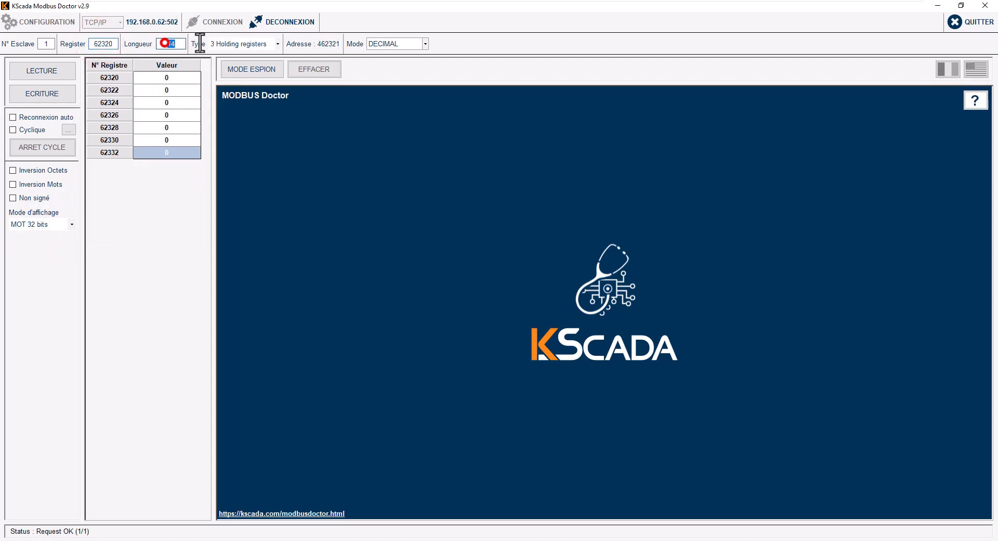
{"action": "key", "text": "alt+Tab"}
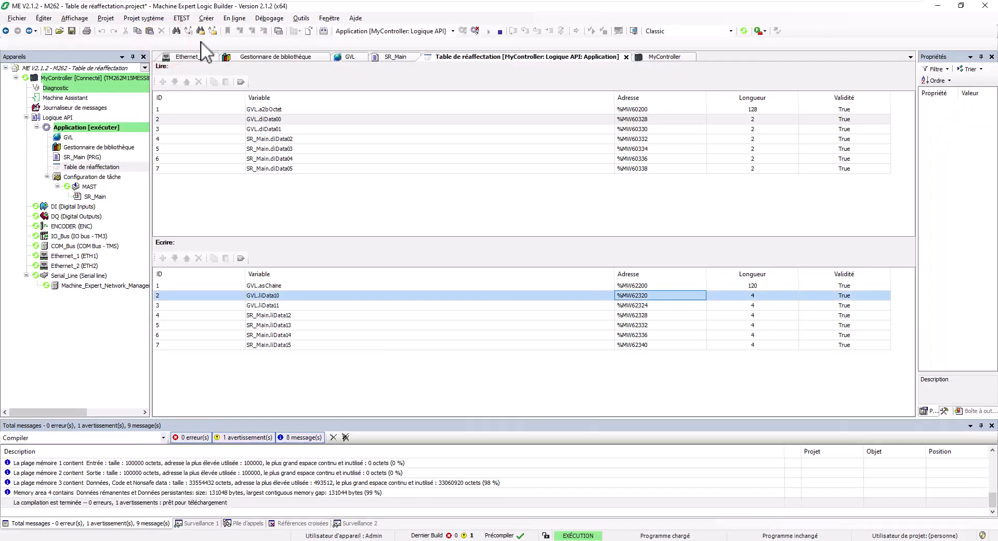
{"action": "left_click", "coordinate": [758, 315]}
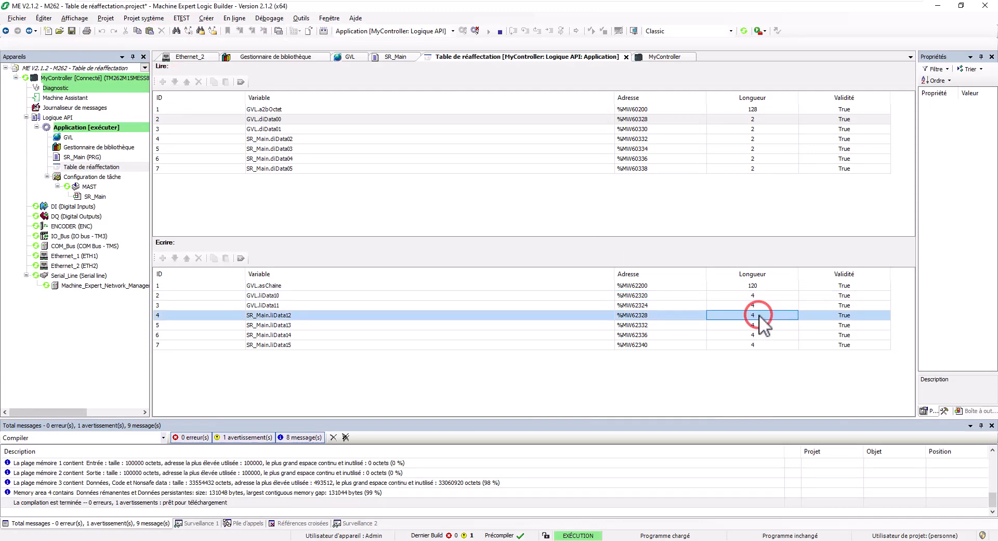
{"action": "key", "text": "alt+Tab"}
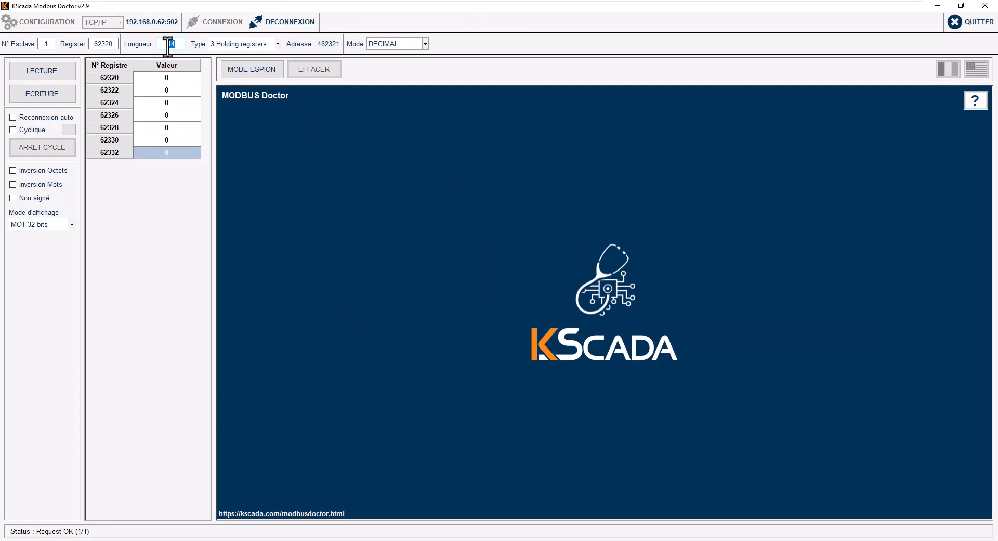
{"action": "type", "text": "24"}
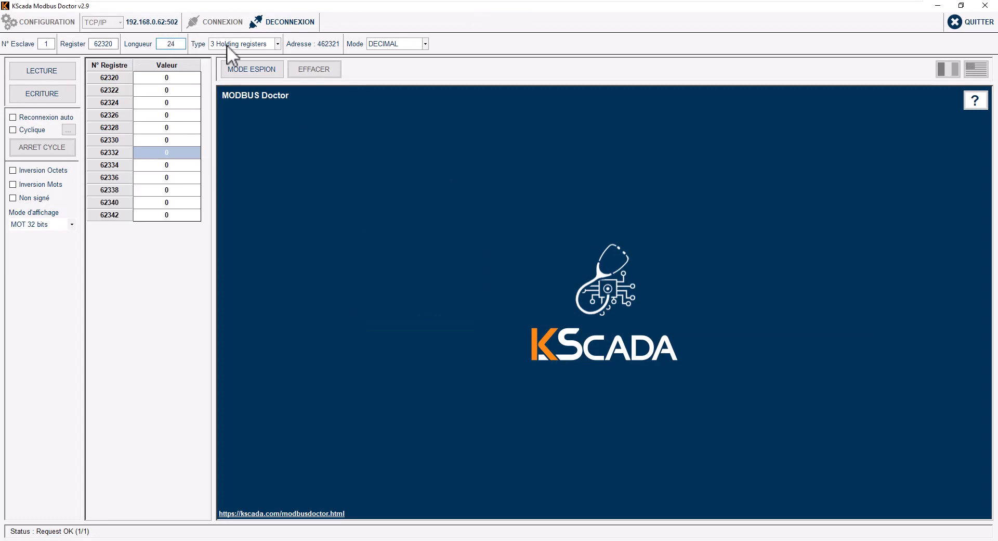
{"action": "key", "text": "alt+Tab"}
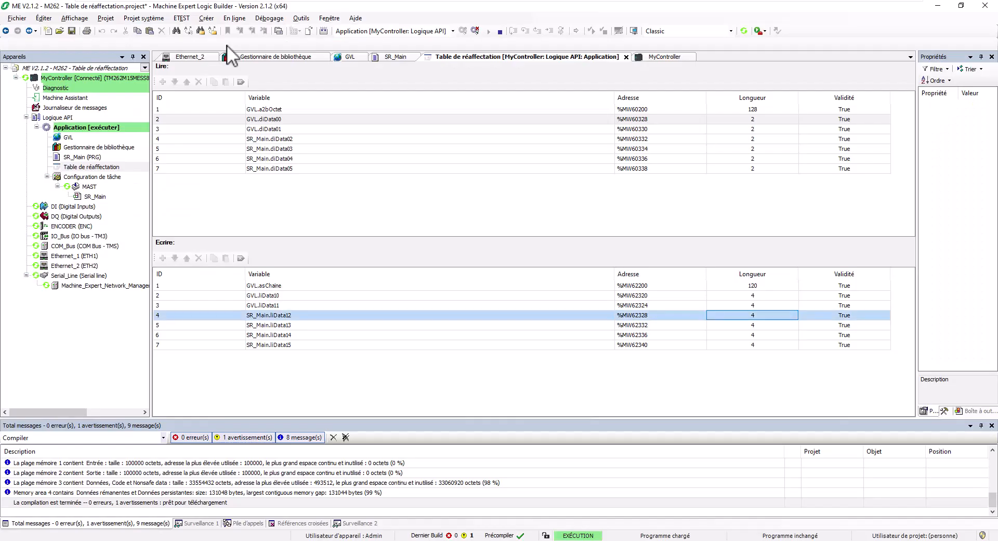
{"action": "key", "text": "alt+Tab"}
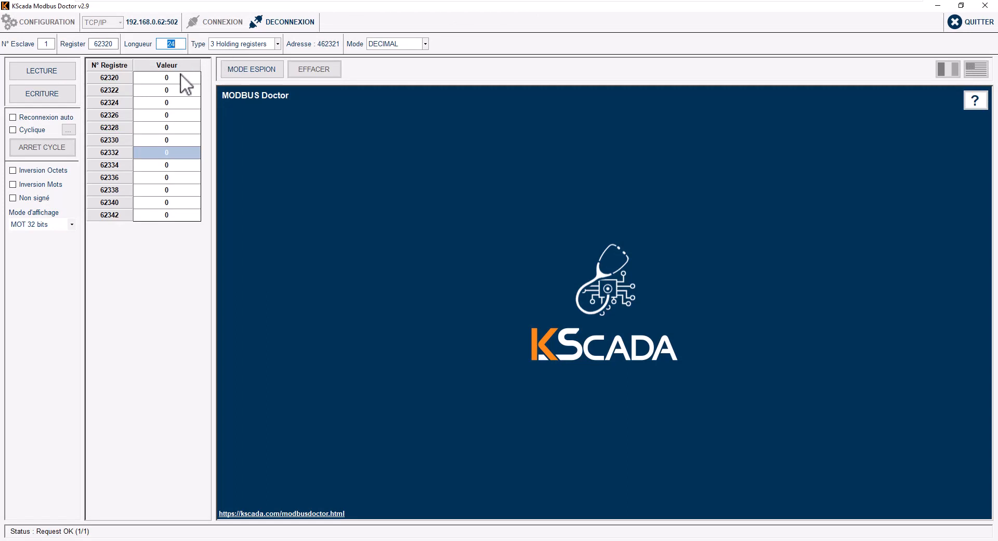
Step: Enter values 1 to 6 into 32-bit registers 62320 through 62330
{"action": "double_click", "coordinate": [179, 76]}
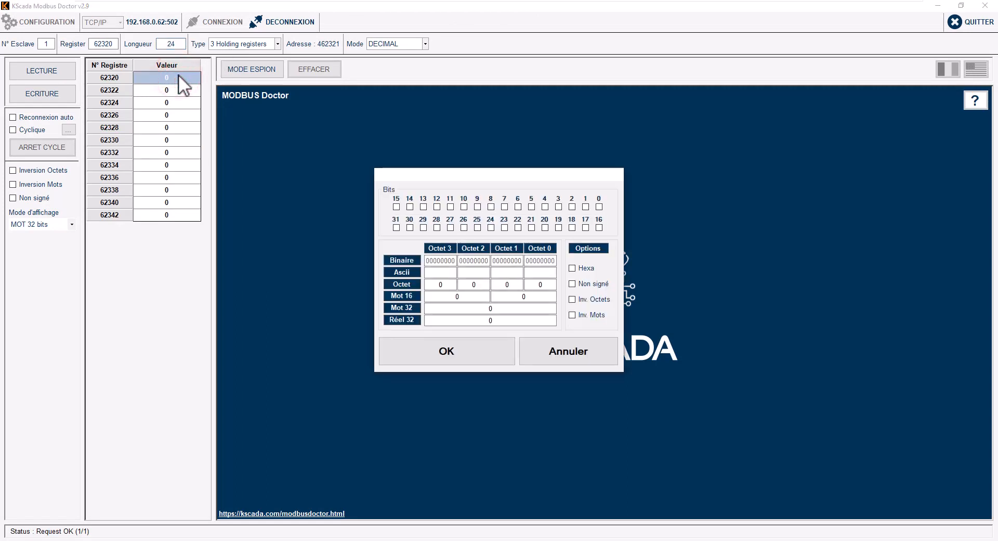
{"action": "left_click", "coordinate": [569, 338]}
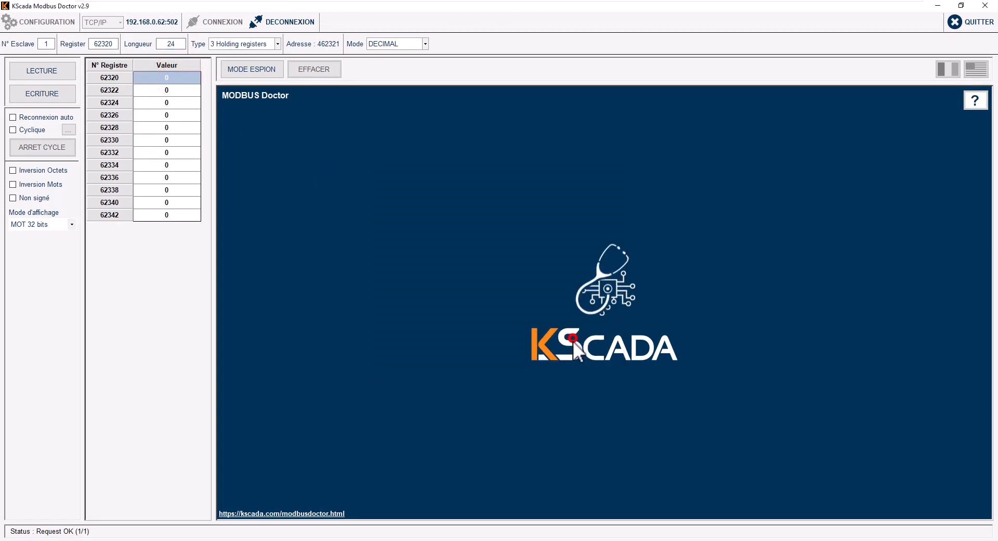
{"action": "type", "text": "1"}
{"action": "key", "text": "Return"}
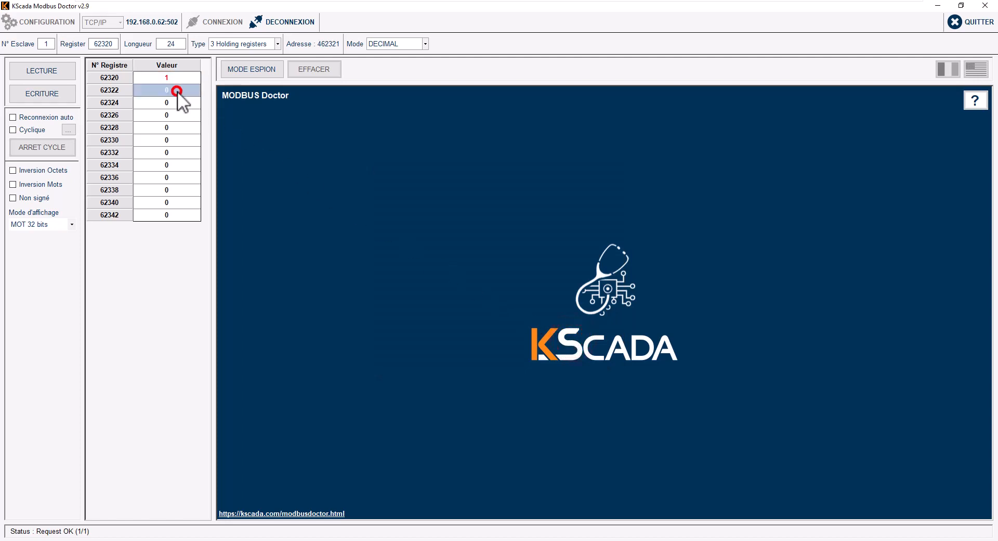
{"action": "type", "text": "2"}
{"action": "key", "text": "Return"}
{"action": "type", "text": "3"}
{"action": "key", "text": "Return"}
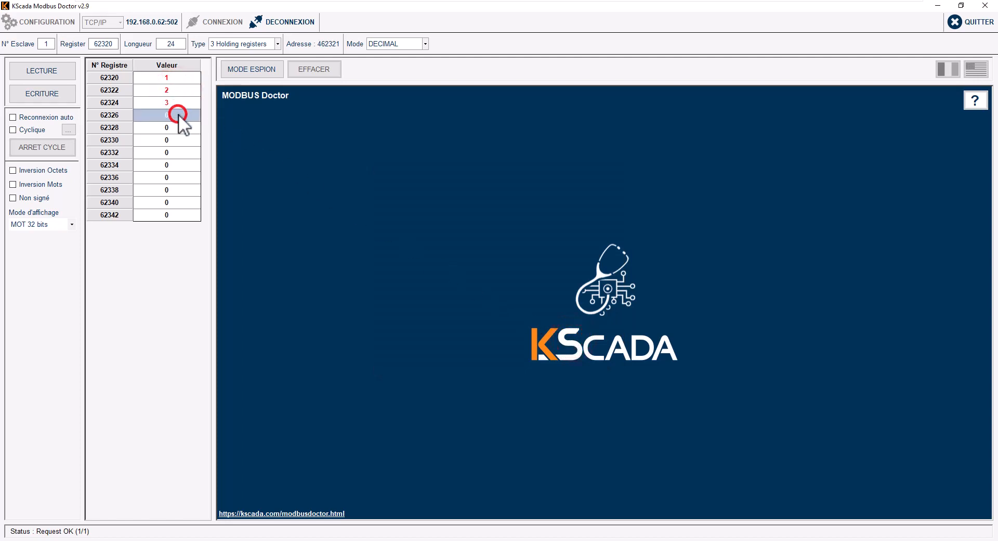
{"action": "type", "text": "4"}
{"action": "key", "text": "Return"}
{"action": "type", "text": "5"}
{"action": "key", "text": "Return"}
{"action": "type", "text": "6"}
{"action": "key", "text": "Return"}
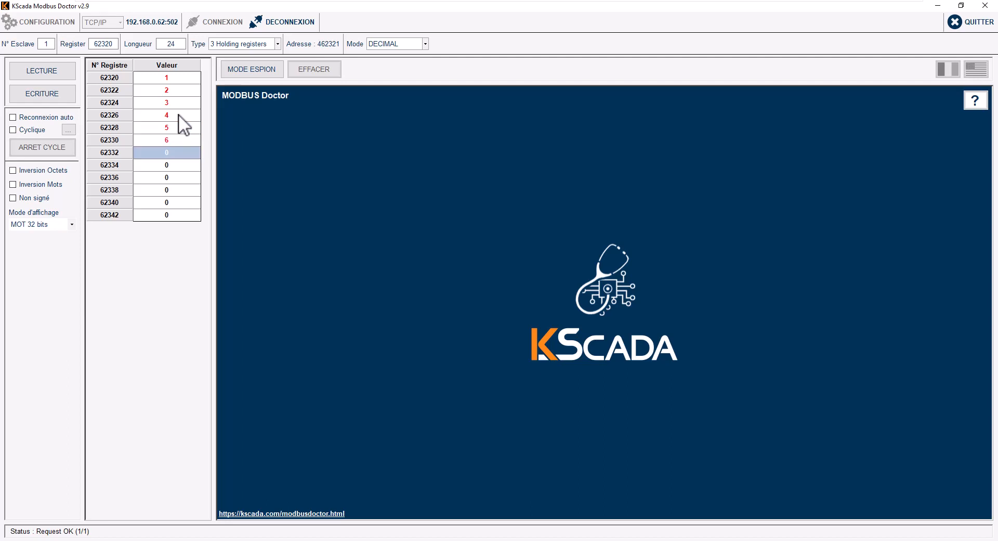
Step: Enter values 7 to 12 into 32-bit registers 62332 through 62342
{"action": "type", "text": "7"}
{"action": "key", "text": "Return"}
{"action": "type", "text": "8"}
{"action": "key", "text": "Return"}
{"action": "key", "text": "Return"}
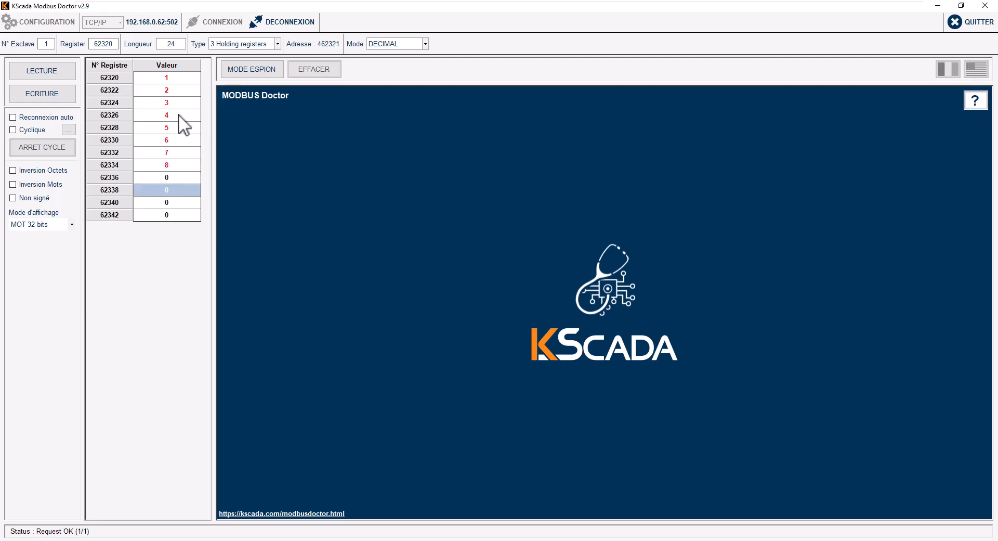
{"action": "key", "text": "Up"}
{"action": "type", "text": "9"}
{"action": "key", "text": "Return"}
{"action": "type", "text": "10"}
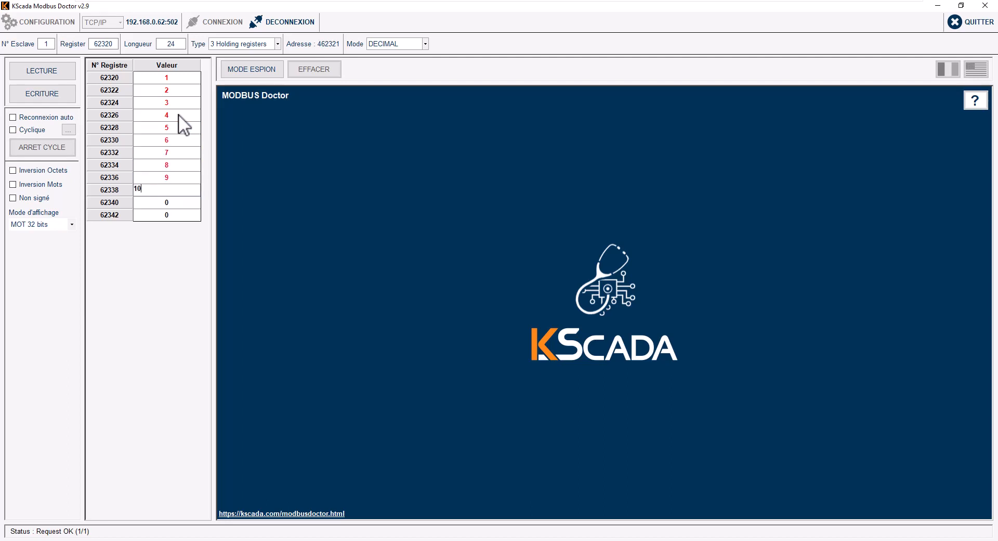
{"action": "key", "text": "Return"}
{"action": "type", "text": "11"}
{"action": "key", "text": "Return"}
{"action": "type", "text": "12"}
{"action": "key", "text": "Return"}
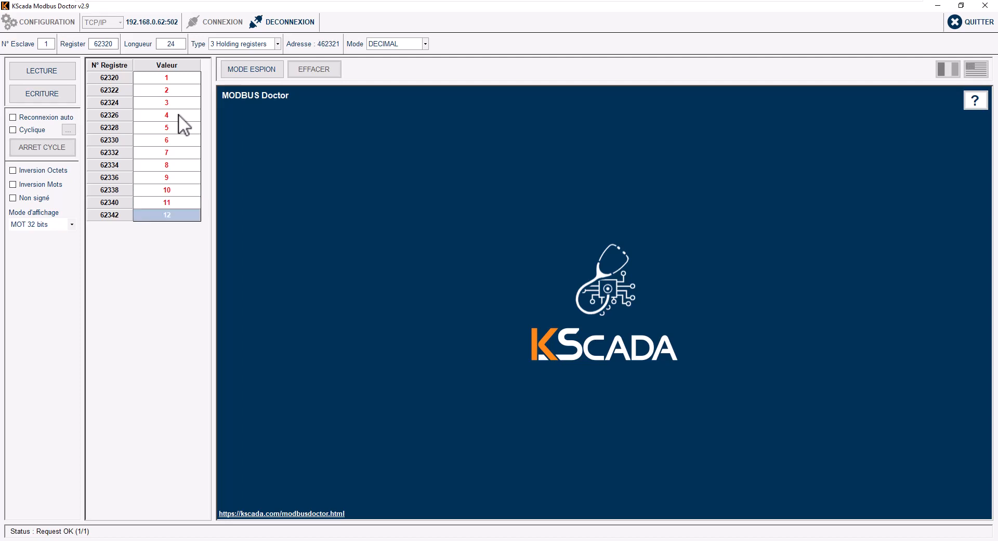
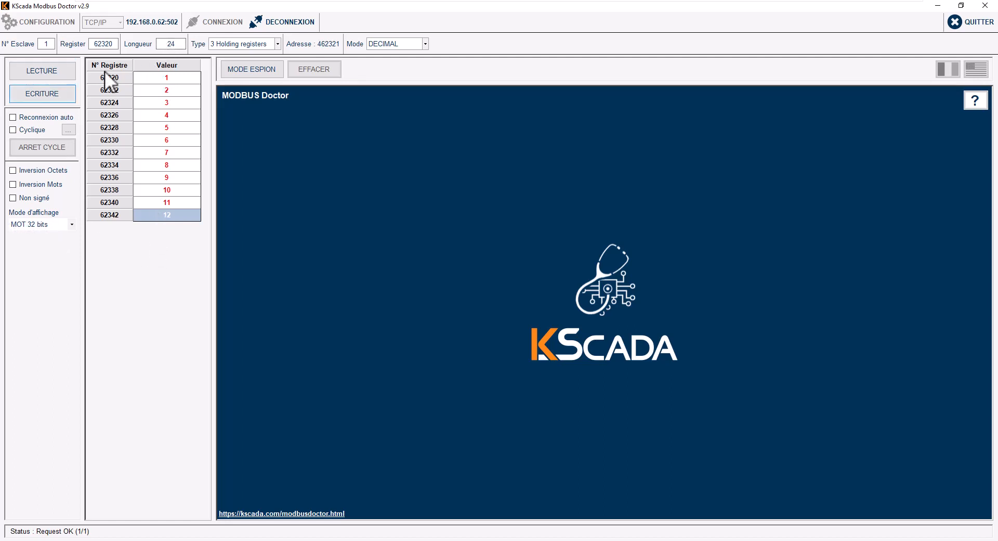
Step: Write the values 1–12 to holding registers 62320–62342
{"action": "left_click", "coordinate": [53, 95]}
{"action": "key", "text": "alt+Tab"}
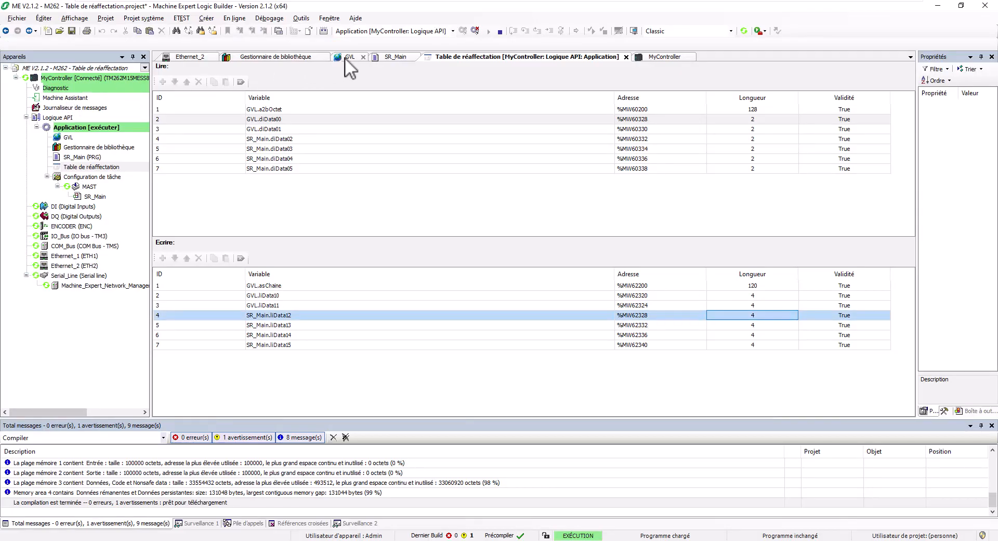
Step: Show the GVL online values, such as liData10, in hexadecimal
{"action": "left_click", "coordinate": [344, 57]}
{"action": "left_click", "coordinate": [625, 133]}
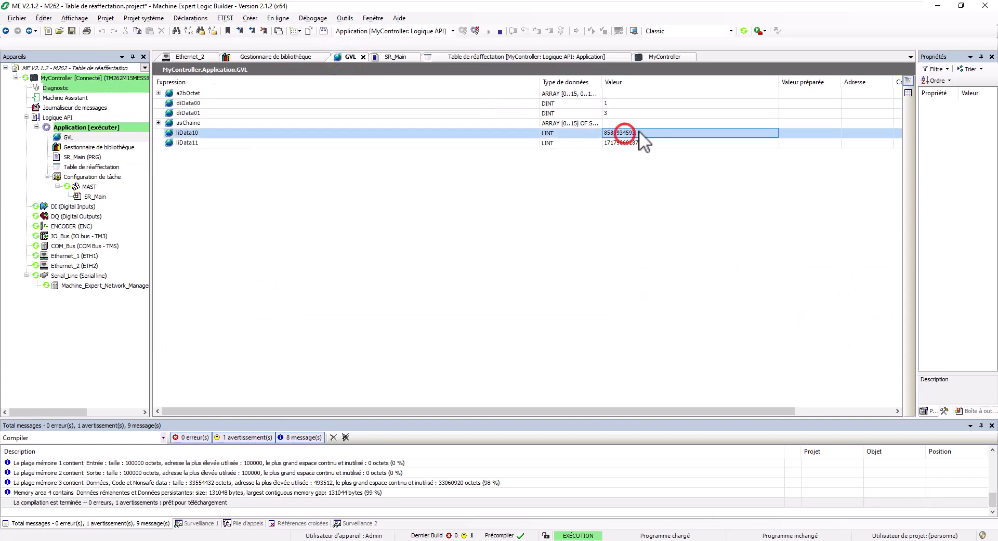
{"action": "right_click", "coordinate": [639, 131]}
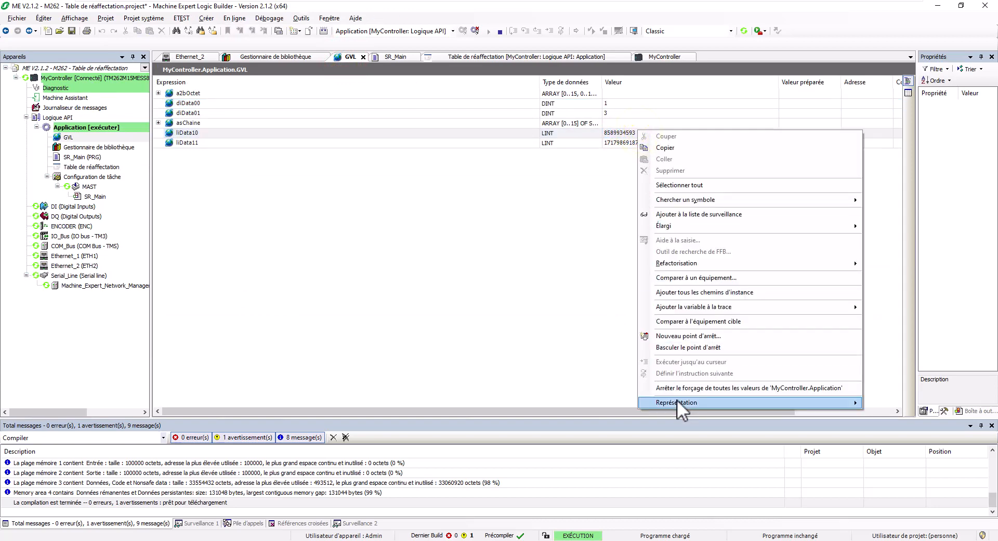
{"action": "mouse_move", "coordinate": [677, 401]}
{"action": "left_click", "coordinate": [891, 424]}
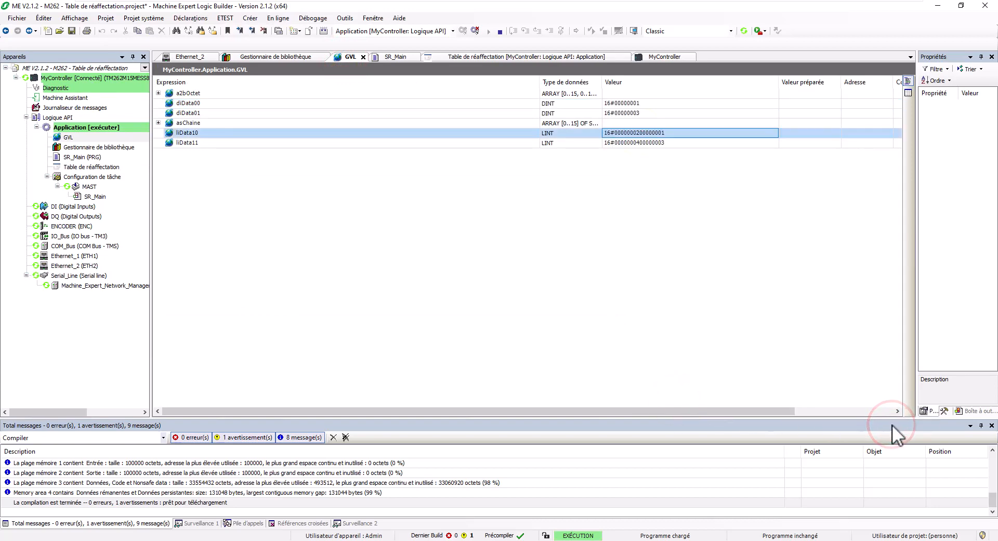
{"action": "left_click", "coordinate": [892, 424]}
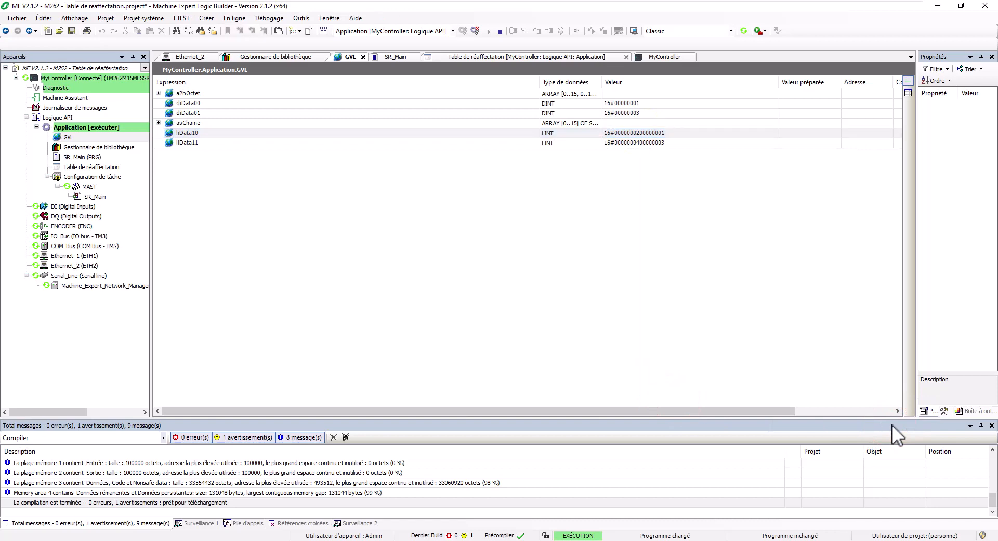
Step: Widen the SR_Main Valeur column to read full liData12–15 and diData02–05 values
{"action": "left_click", "coordinate": [383, 56]}
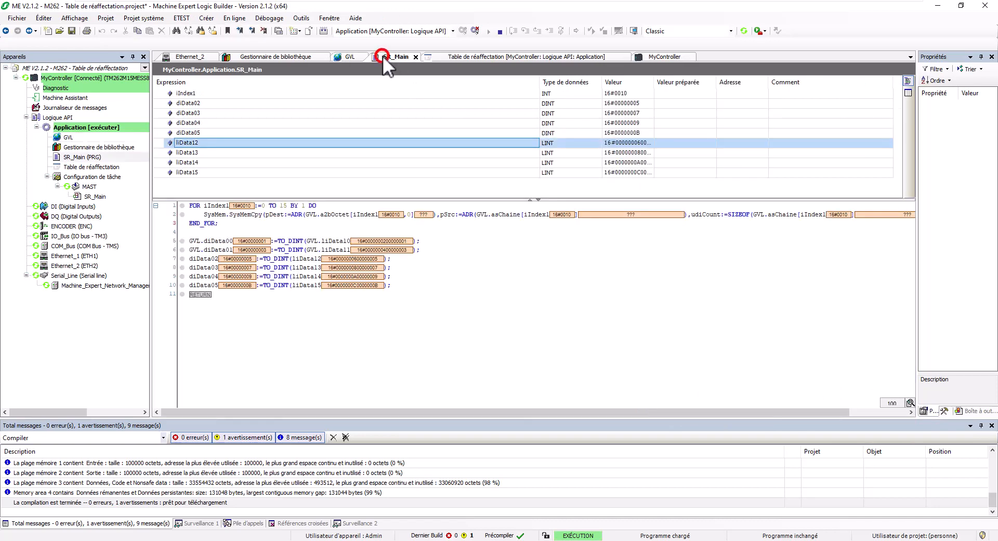
{"action": "left_click_drag", "start_coordinate": [654, 81], "coordinate": [778, 77]}
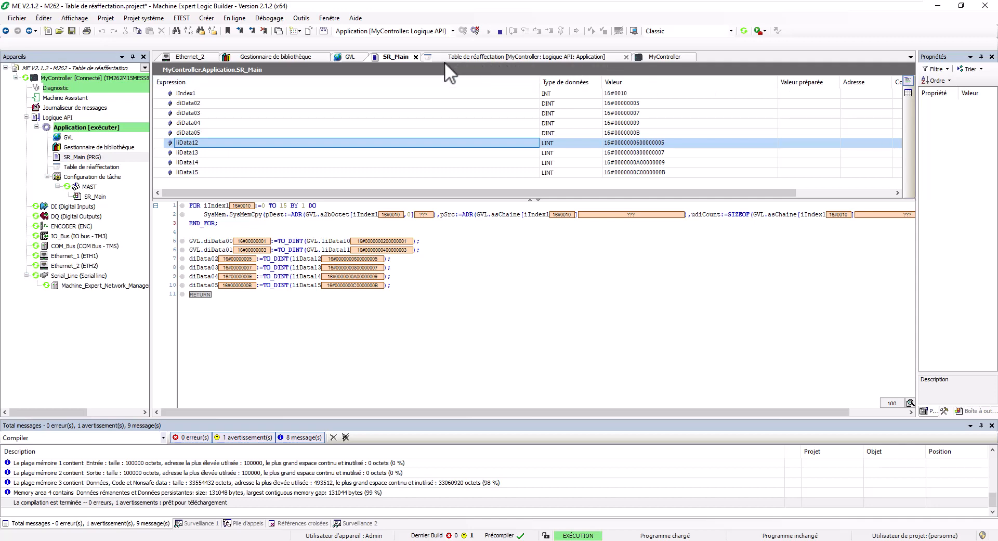
{"action": "key", "text": "Caps_Lock"}
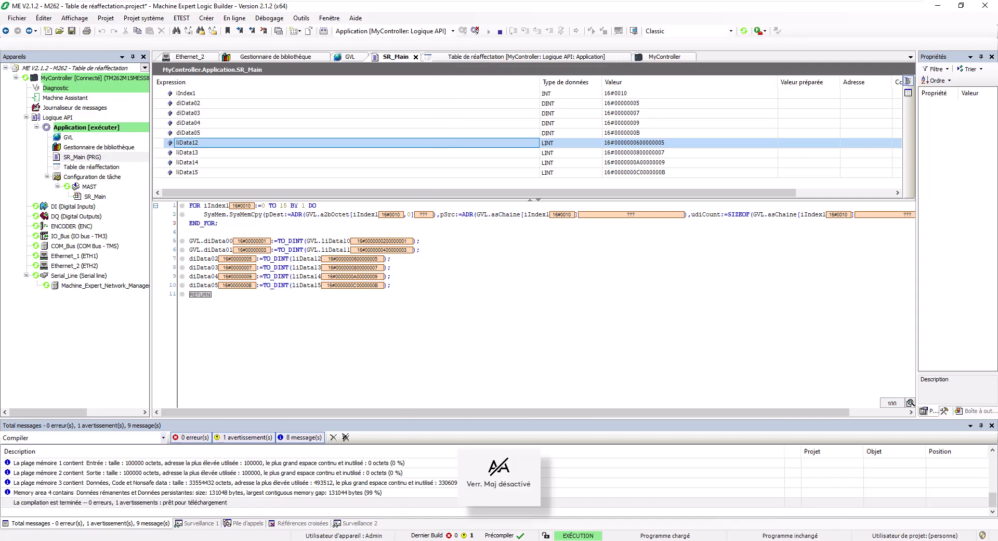
{"action": "key", "text": "Caps_Lock"}
{"action": "left_click", "coordinate": [389, 540]}
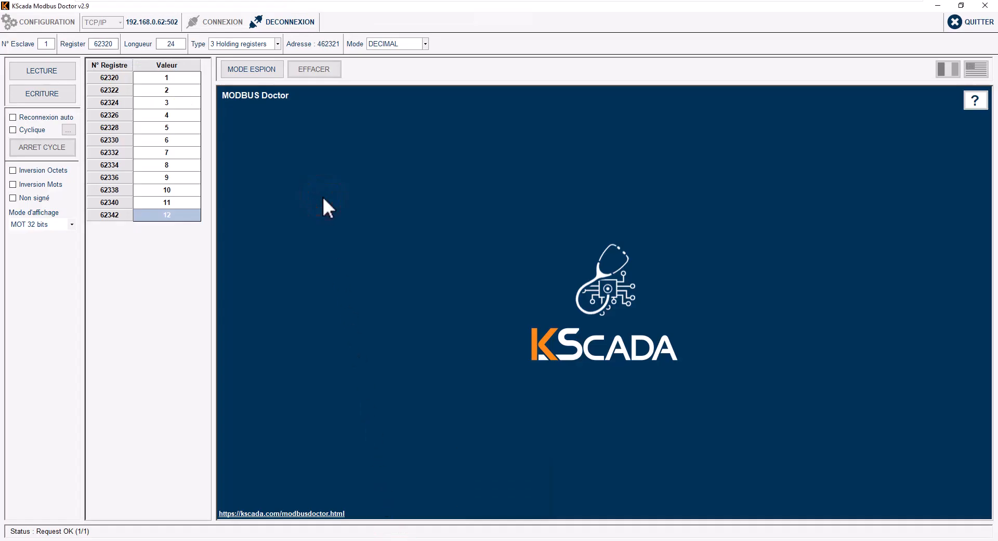
Step: Keep the MOT 32 bits display and change the start register from 62320 to 60320
{"action": "left_click", "coordinate": [47, 224]}
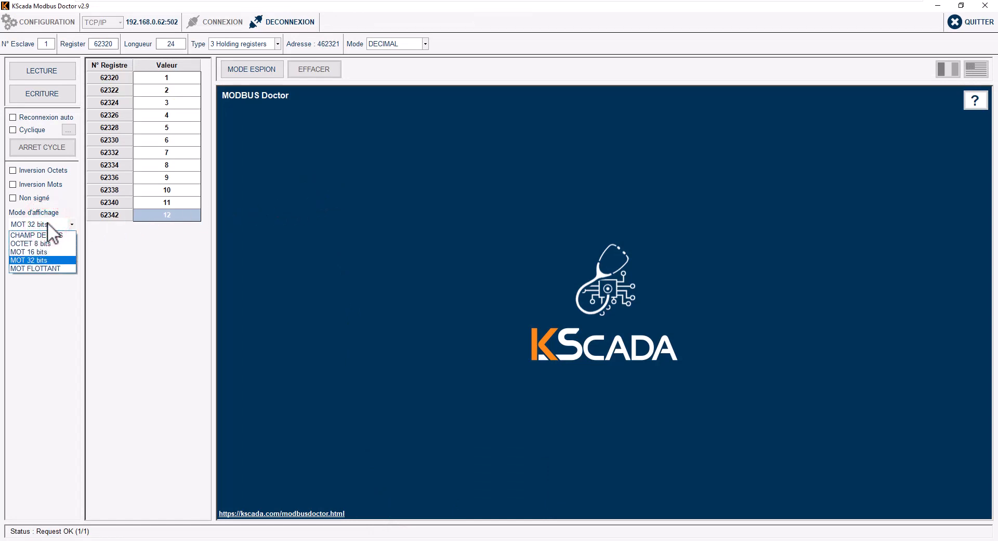
{"action": "left_click", "coordinate": [116, 242]}
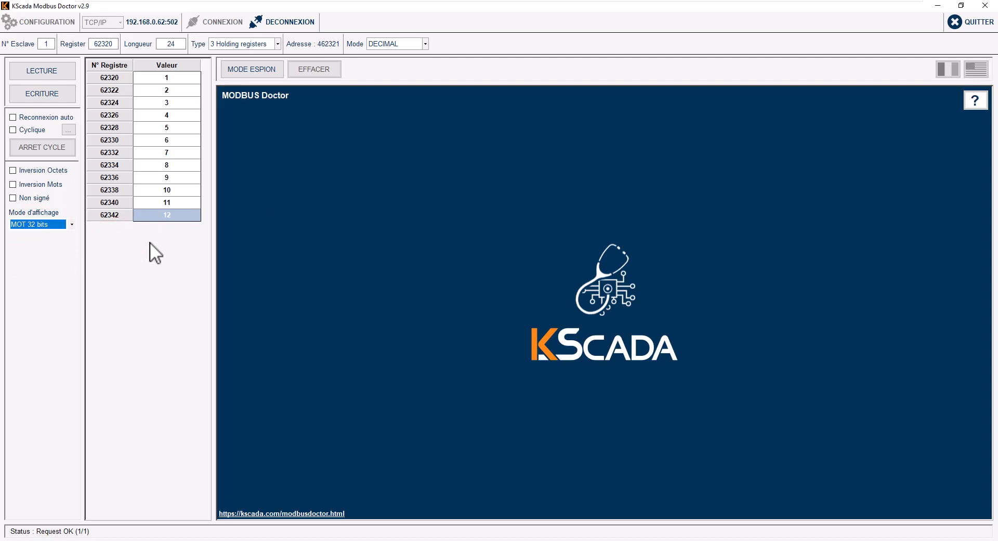
{"action": "left_click", "coordinate": [100, 44]}
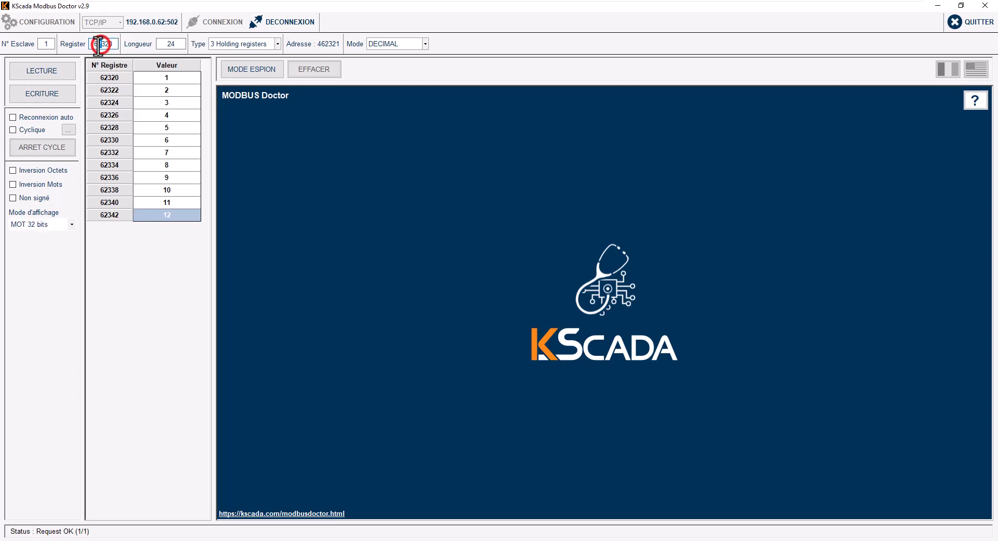
{"action": "key", "text": "BackSpace"}
{"action": "type", "text": "0"}
{"action": "left_click", "coordinate": [164, 75]}
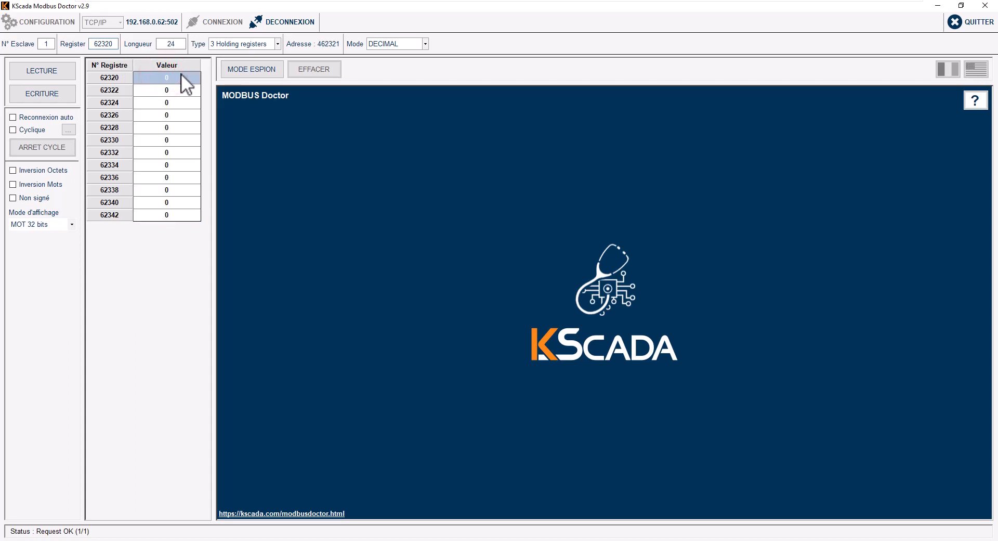
{"action": "left_click", "coordinate": [106, 45]}
{"action": "key", "text": "BackSpace"}
{"action": "type", "text": "0"}
{"action": "left_click", "coordinate": [154, 91]}
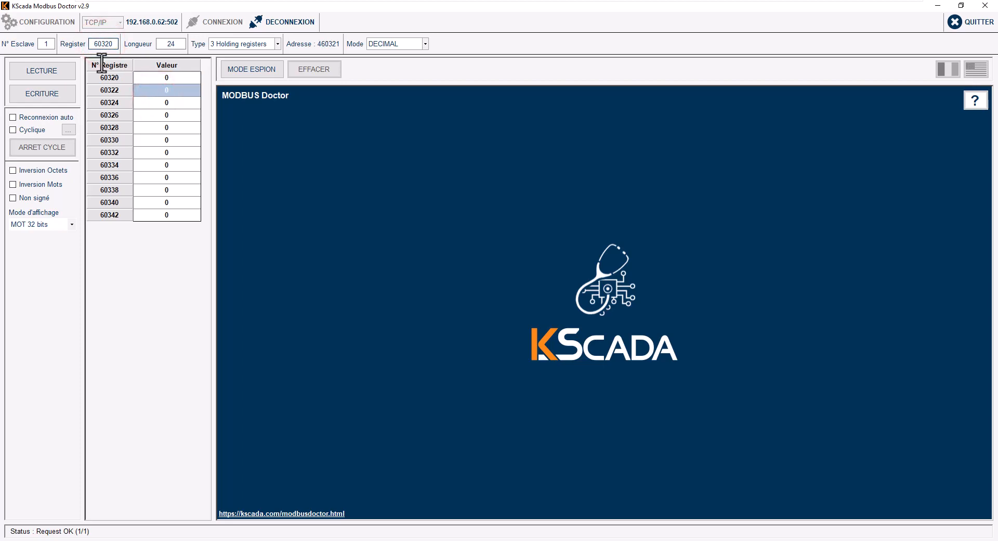
Step: Check the read addresses in Machine Expert's remapping table
{"action": "key", "text": "alt+Tab"}
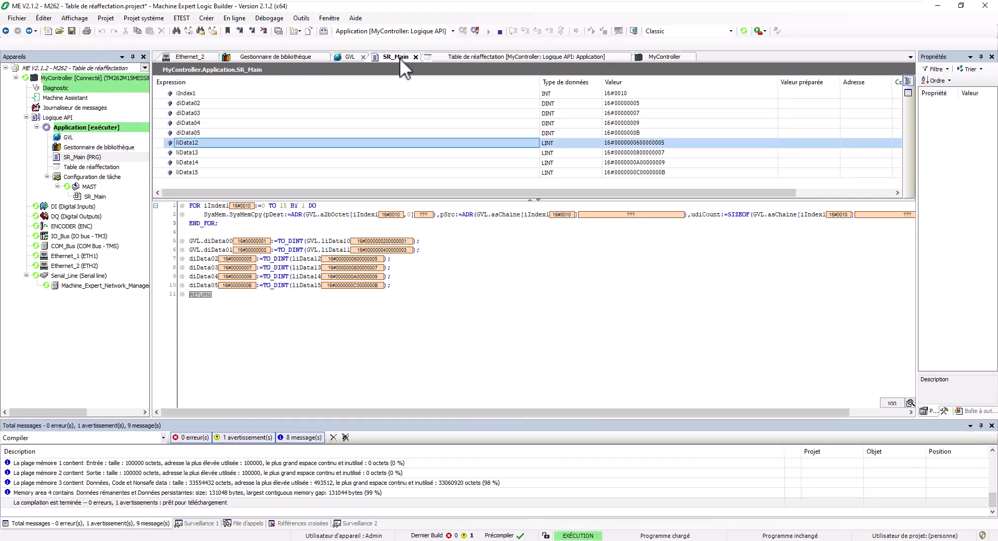
{"action": "left_click", "coordinate": [441, 57]}
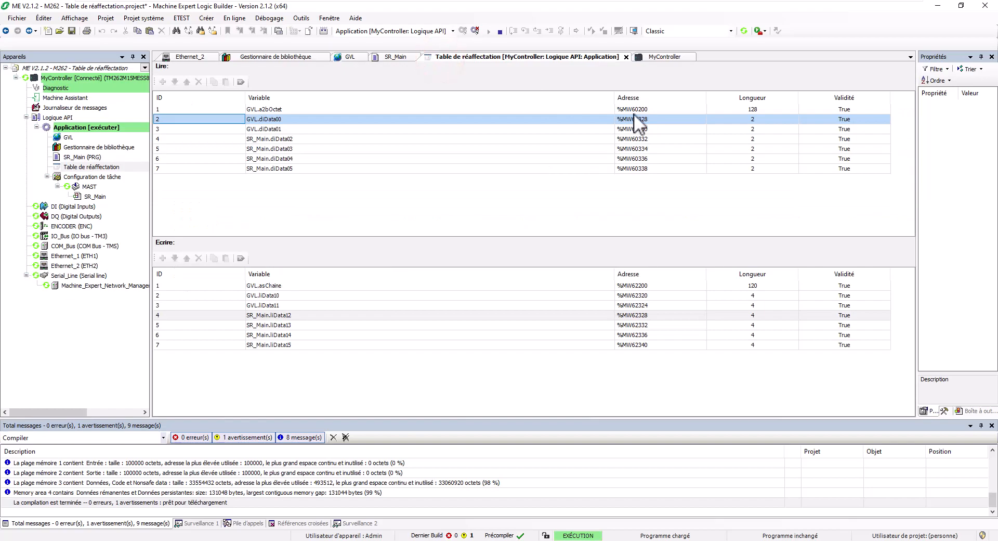
{"action": "key", "text": "alt+Tab"}
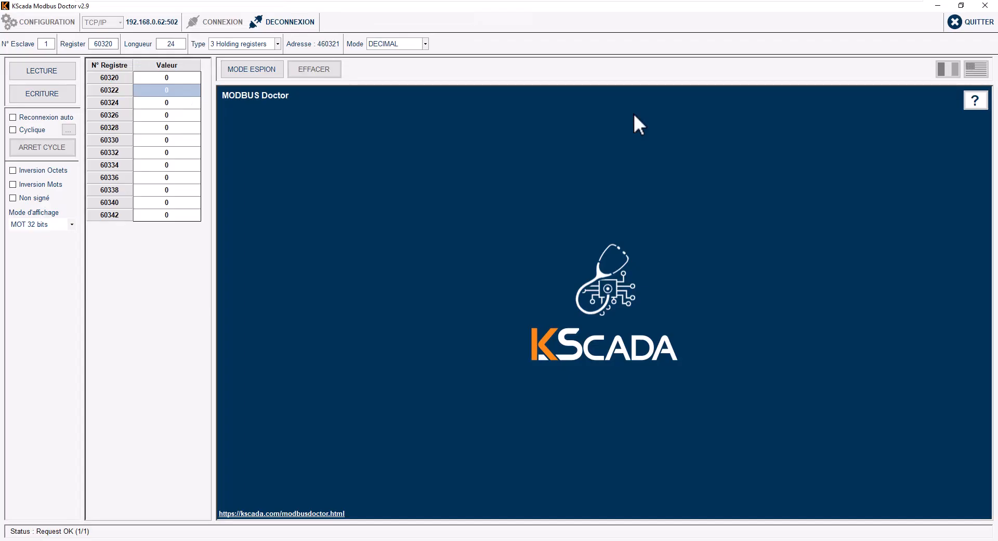
Step: Set the start register to 60328 and read the holding registers
{"action": "left_click_drag", "start_coordinate": [109, 44], "coordinate": [130, 43]}
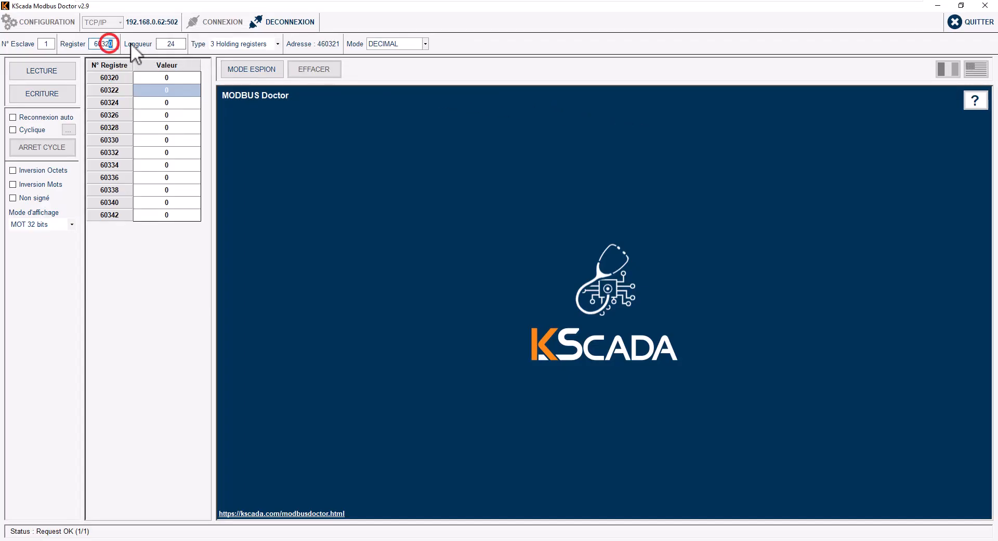
{"action": "type", "text": "8µ"}
{"action": "key", "text": "BackSpace"}
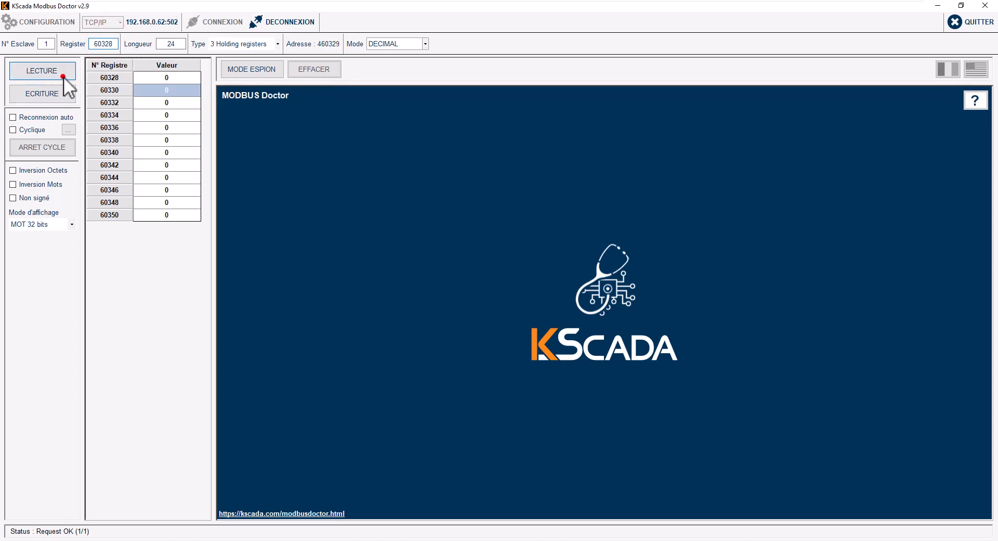
{"action": "left_click", "coordinate": [63, 76]}
Step: Switch the display to MOT 16 bits and read again, showing 1, 3, 5, 7, 9, 11
{"action": "left_click", "coordinate": [47, 224]}
{"action": "left_click", "coordinate": [45, 251]}
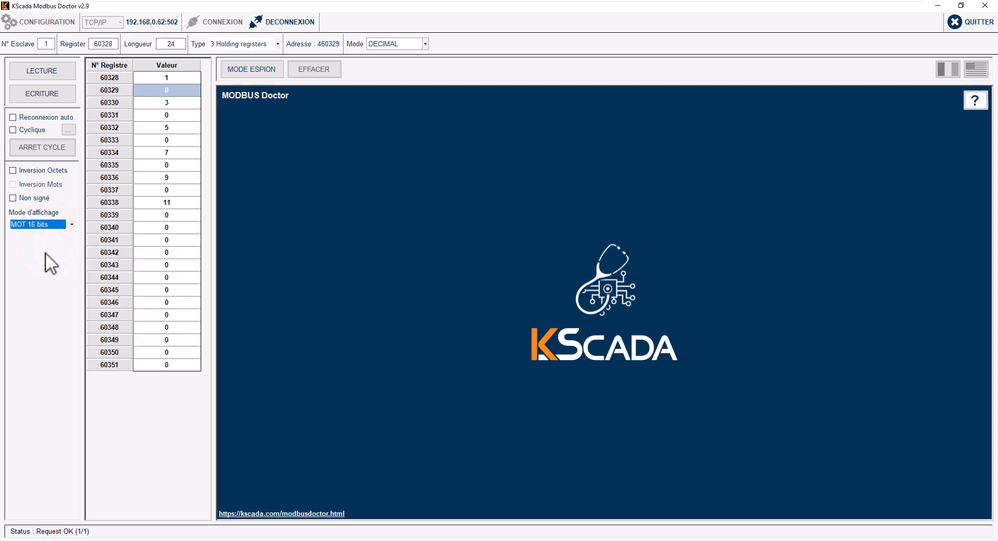
{"action": "left_click", "coordinate": [52, 74]}
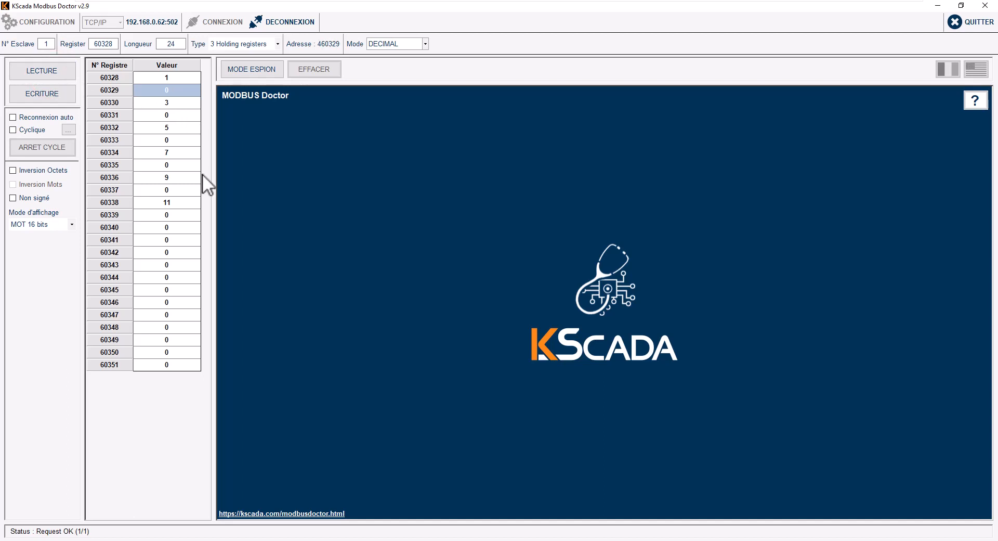
{"action": "key", "text": "alt+Tab"}
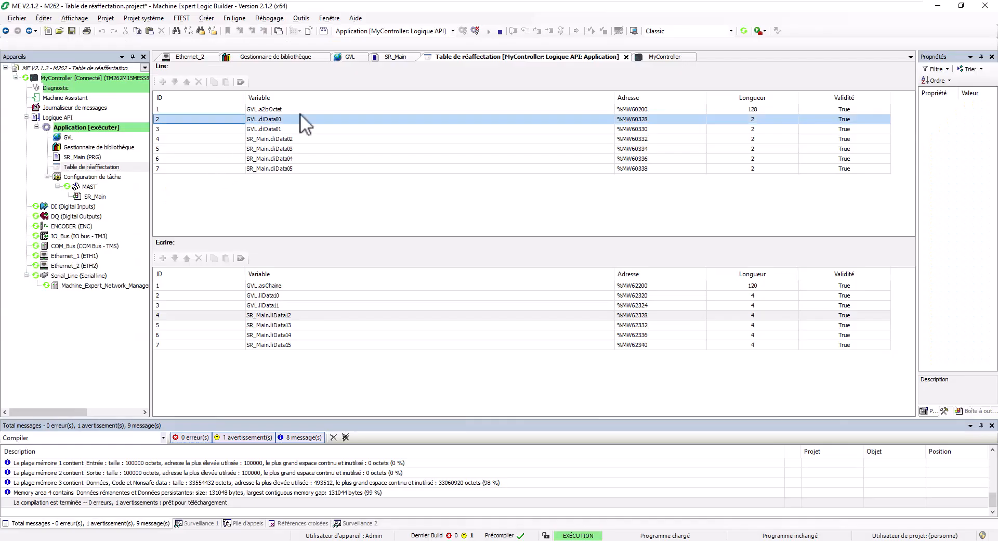
Step: Select the TO_DINT(GVL.liData10) conversion on SR_Main lines 5–6 to inspect it
{"action": "left_click", "coordinate": [391, 57]}
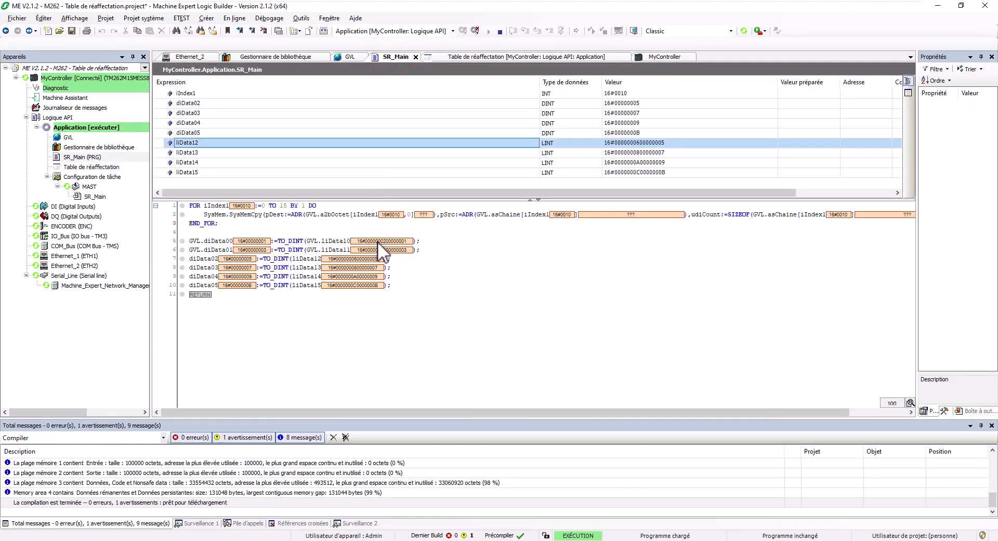
{"action": "left_click_drag", "start_coordinate": [318, 241], "coordinate": [344, 241]}
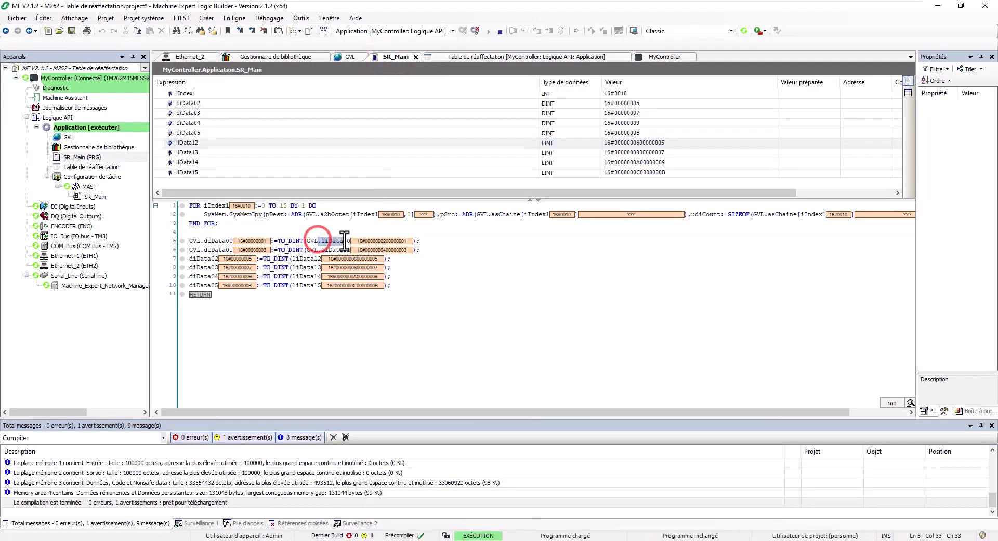
{"action": "double_click", "coordinate": [285, 241]}
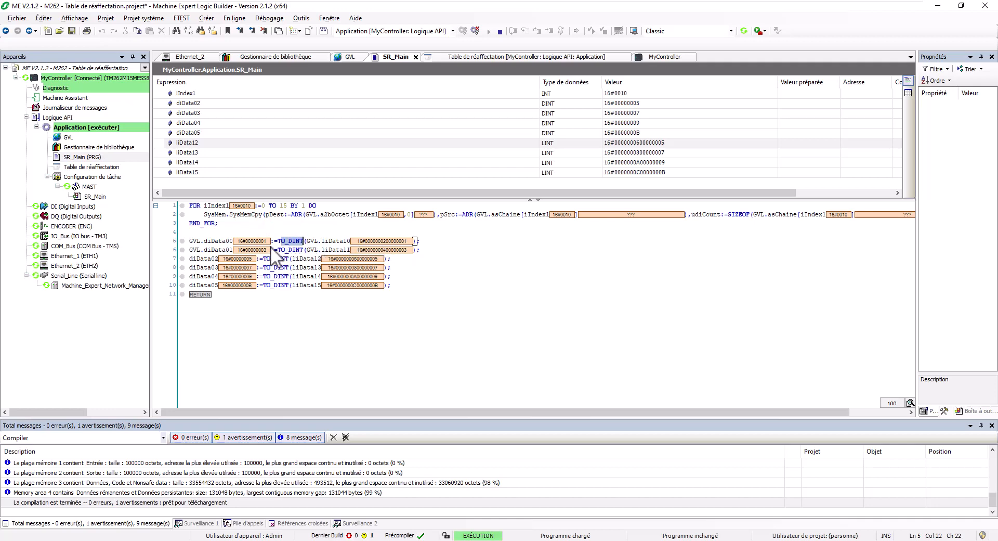
{"action": "key", "text": "alt+Tab"}
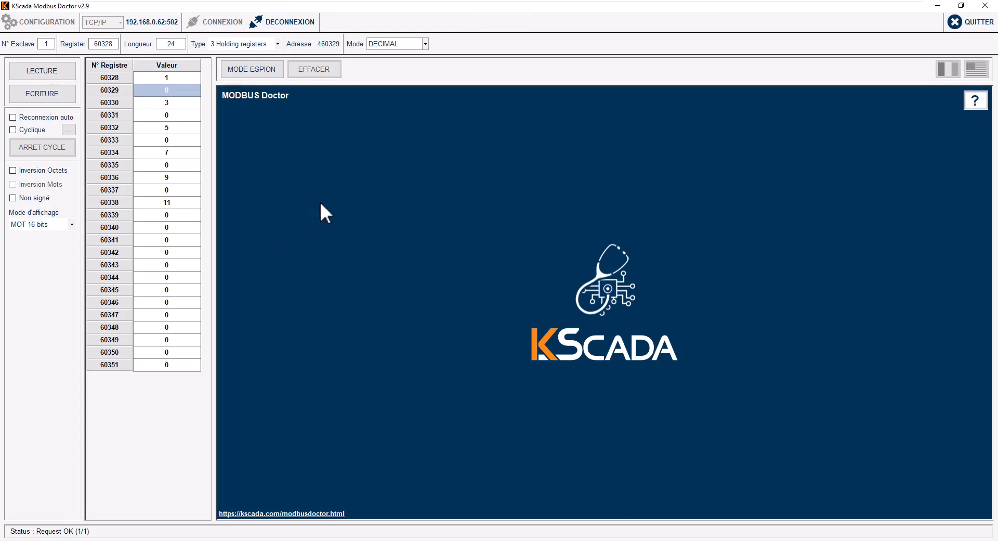
{"action": "left_click", "coordinate": [938, 6]}
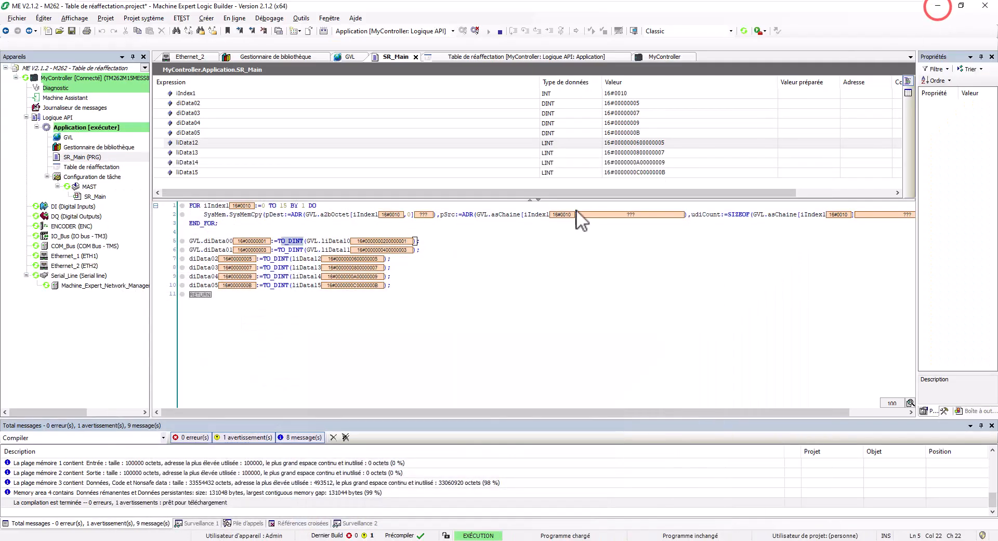
{"action": "left_click", "coordinate": [513, 245]}
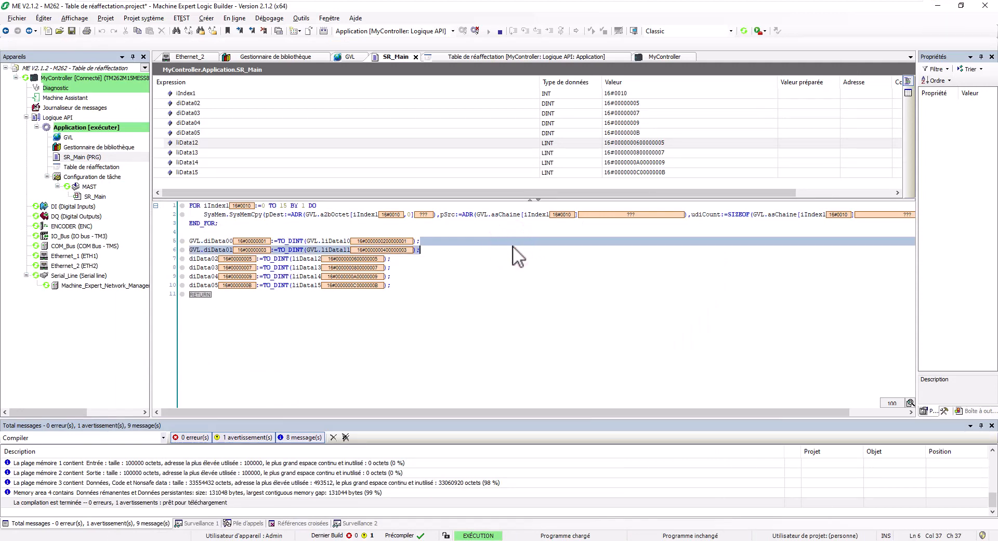
{"action": "left_click", "coordinate": [508, 310]}
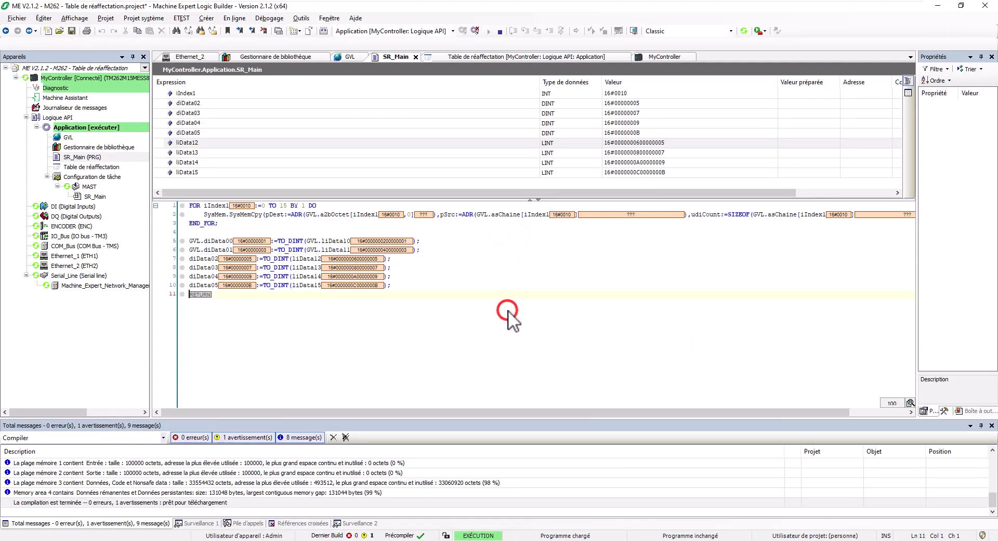